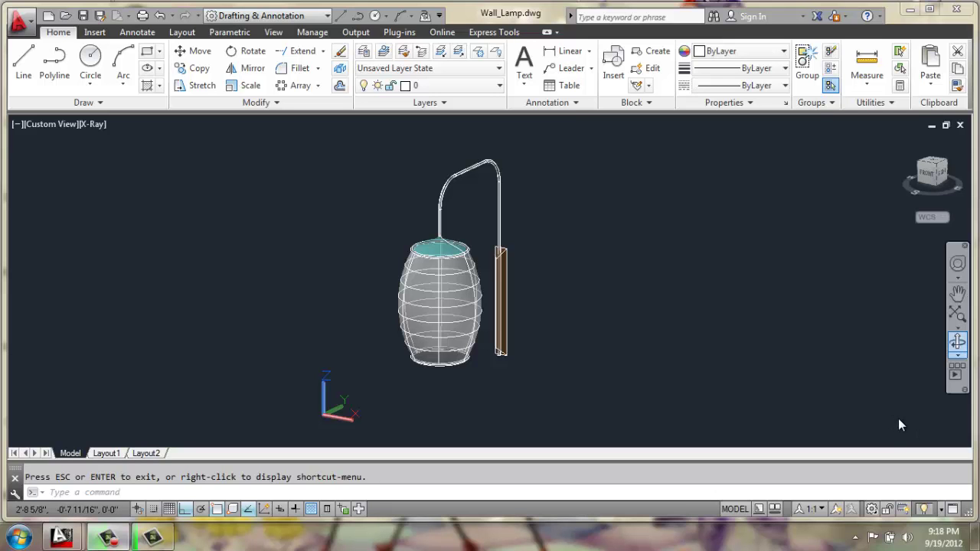
Orbit the finished lamp model to inspect it, then switch to the empty Drawing7
{"action": "left_click", "coordinate": [956, 344]}
{"action": "left_click_drag", "start_coordinate": [513, 324], "coordinate": [495, 288]}
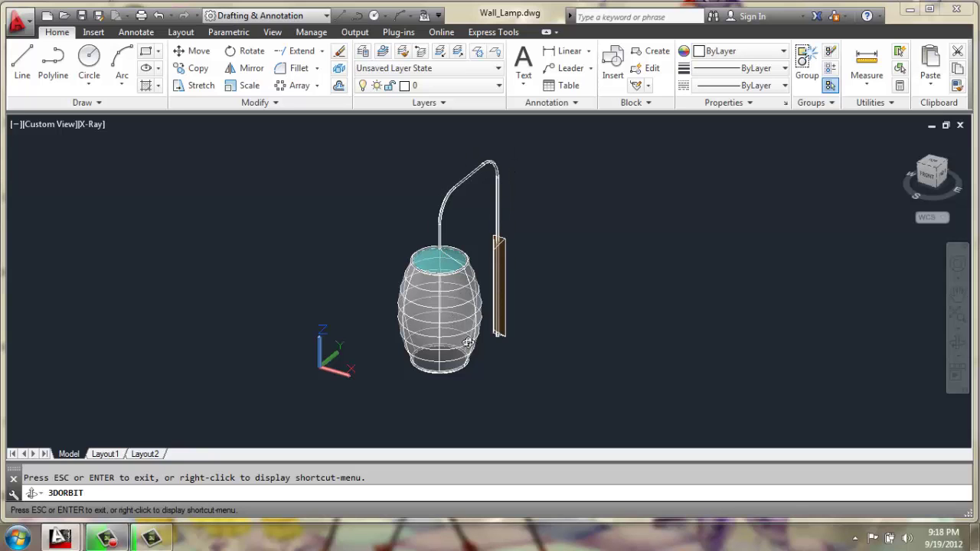
{"action": "left_click_drag", "start_coordinate": [468, 342], "coordinate": [651, 329]}
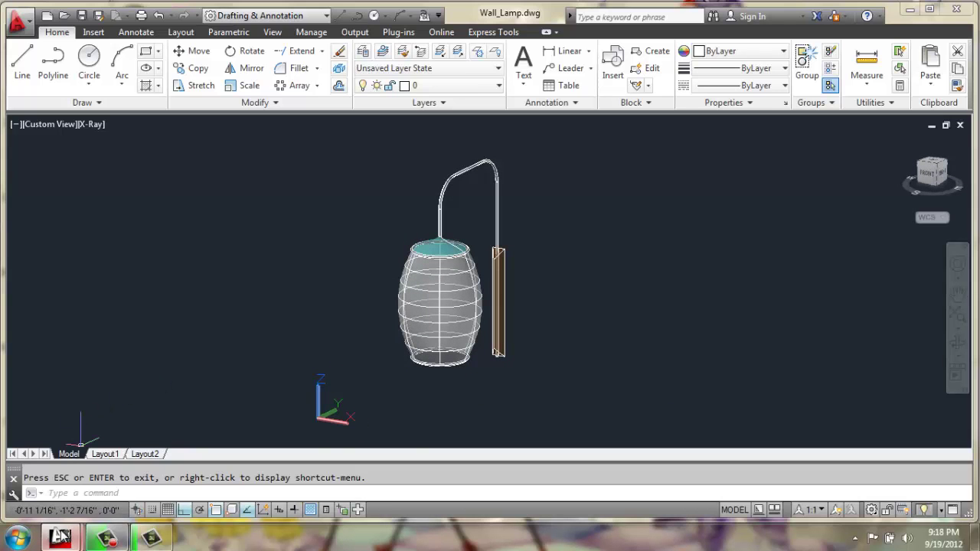
{"action": "mouse_move", "coordinate": [60, 537]}
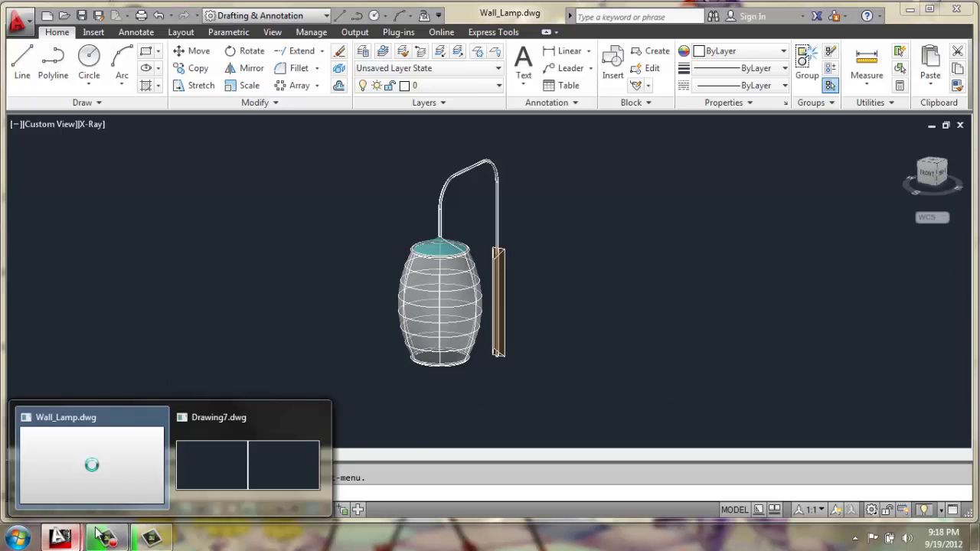
{"action": "left_click", "coordinate": [222, 440]}
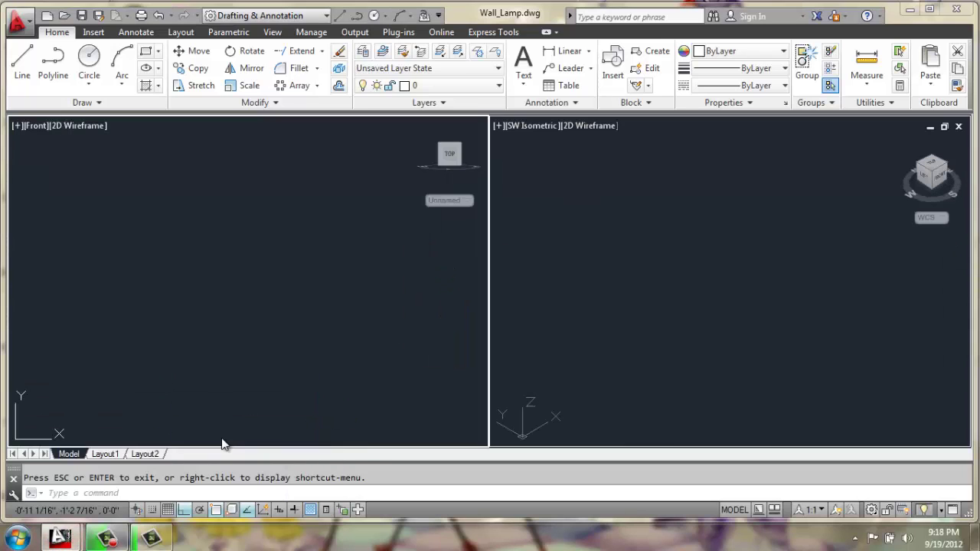
{"action": "left_click", "coordinate": [267, 310]}
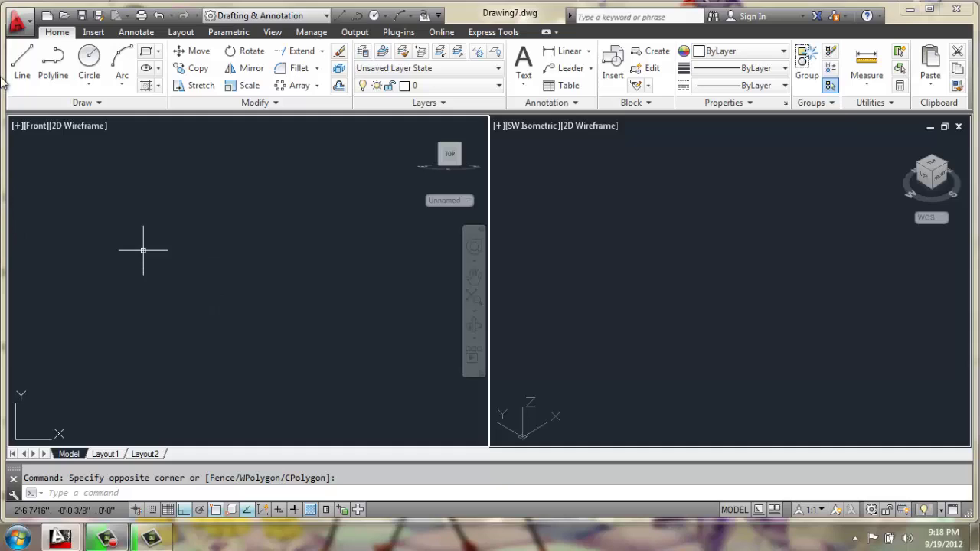
Draw an 8-unit vertical line running downward in the Front view
{"action": "left_click", "coordinate": [22, 65]}
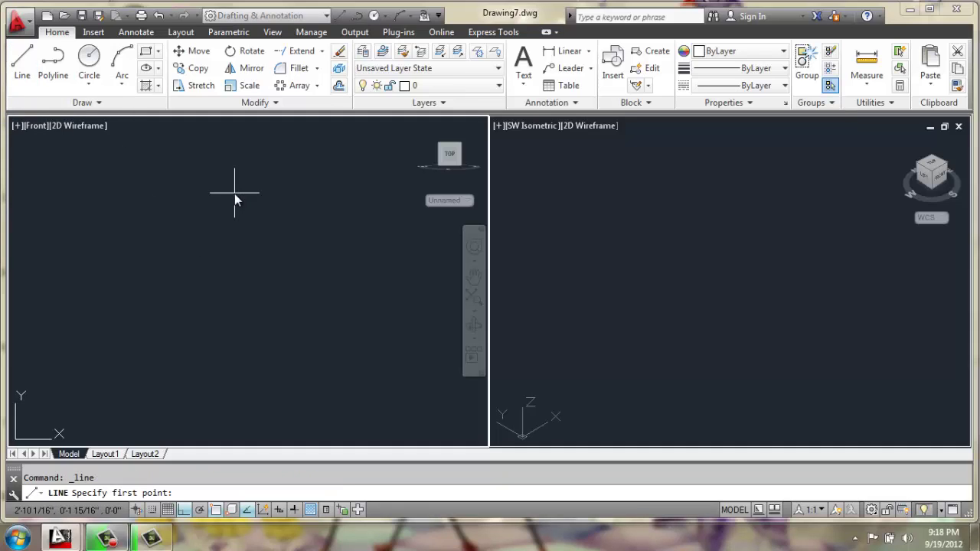
{"action": "left_click", "coordinate": [262, 191]}
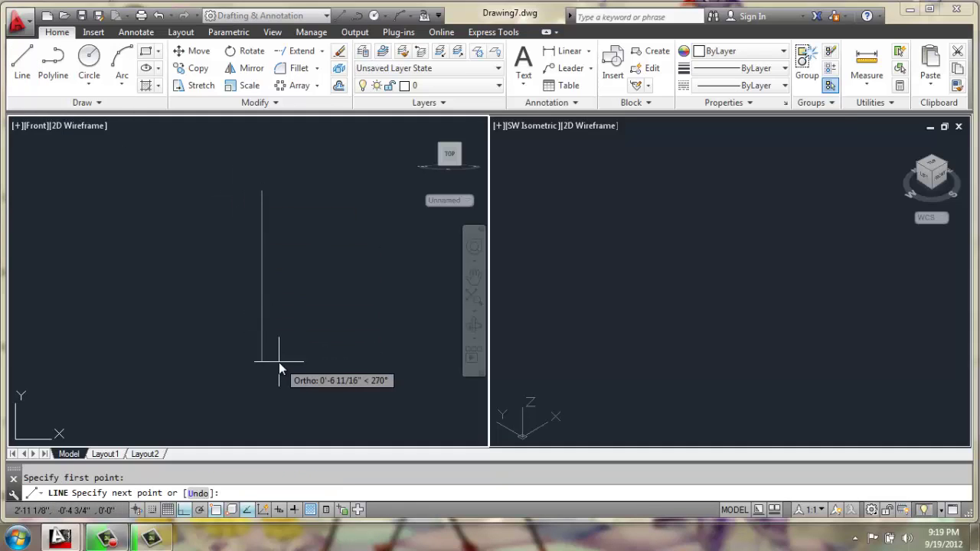
{"action": "type", "text": "8"}
{"action": "key", "text": "Return"}
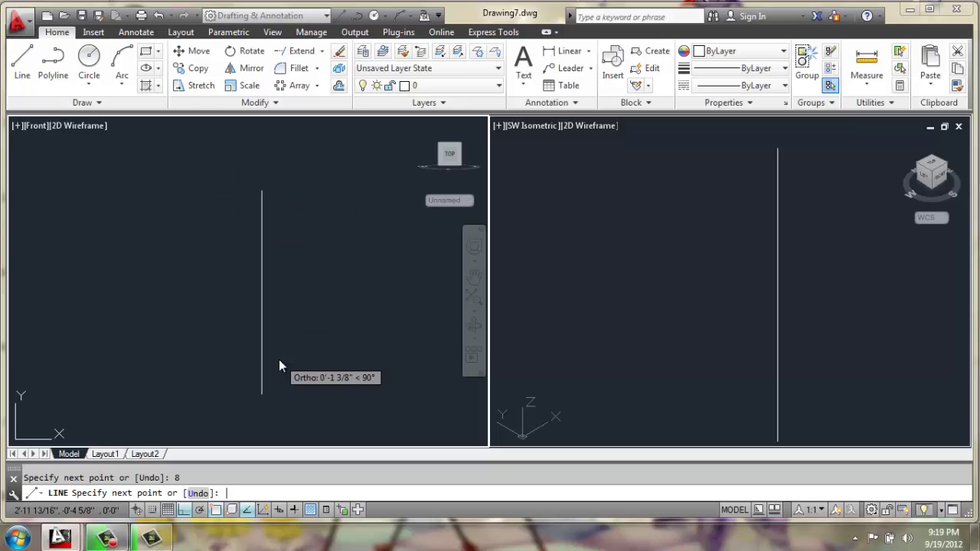
{"action": "key", "text": "Return"}
{"action": "middle_click_drag", "start_coordinate": [284, 247], "coordinate": [260, 244]}
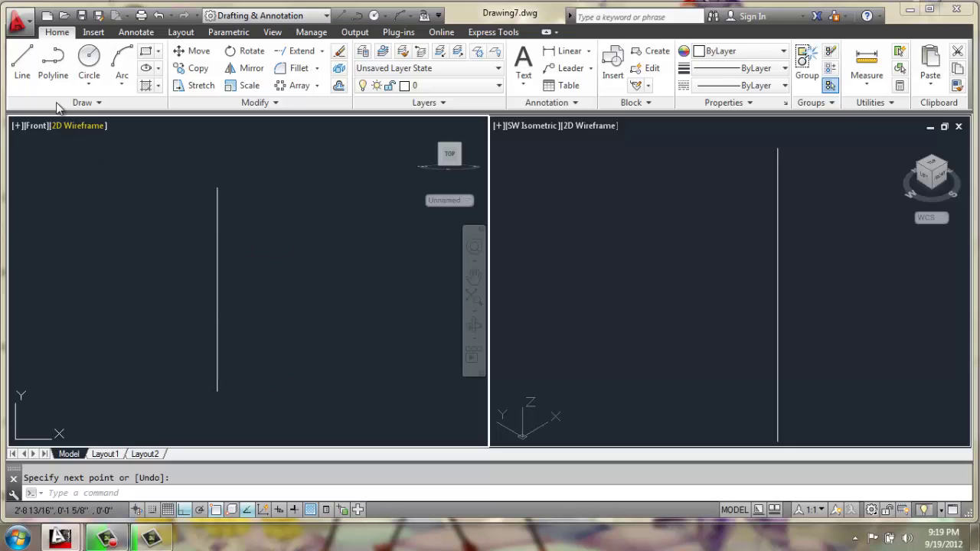
Draw the triangle's horizontal top edge beside the vertical line
{"action": "left_click", "coordinate": [23, 61]}
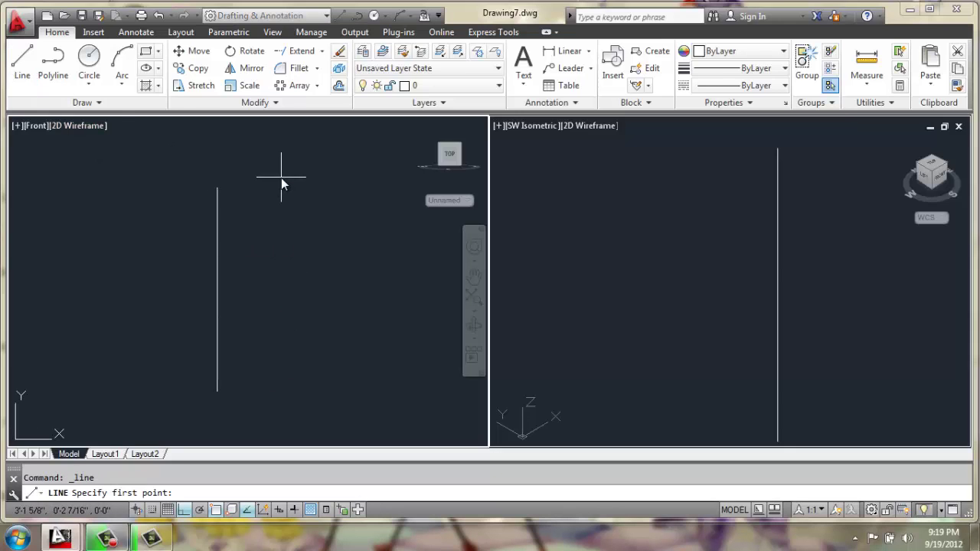
{"action": "left_click", "coordinate": [283, 185]}
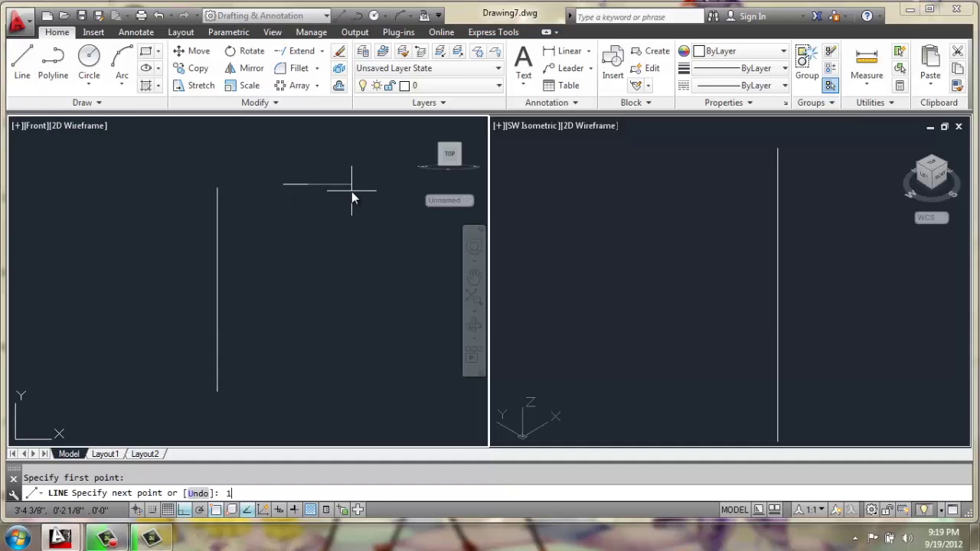
{"action": "left_click", "coordinate": [309, 186]}
{"action": "key", "text": "Return"}
{"action": "scroll", "coordinate": [291, 177], "scroll_direction": "up", "scroll_amount": 4}
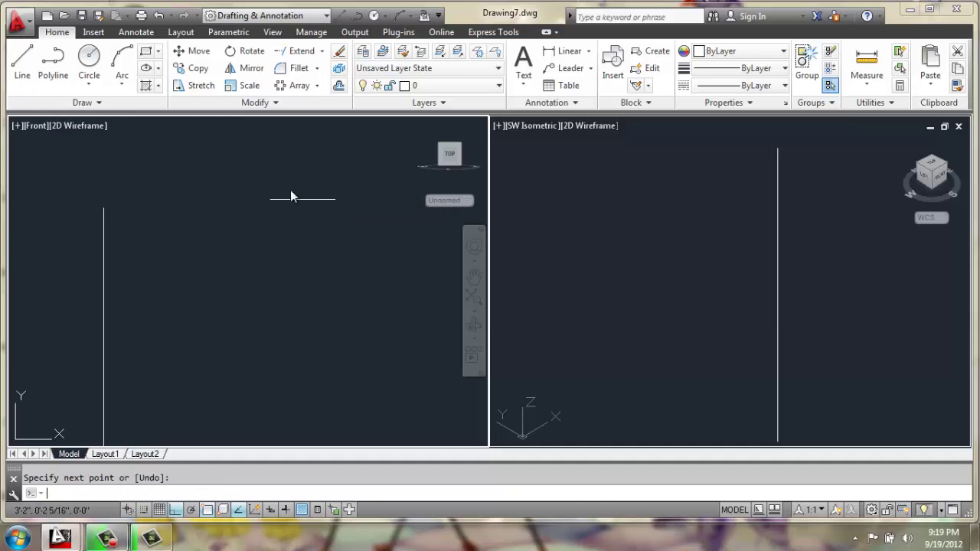
Drop a 1-unit helper line from the top edge's midpoint, then draw the two sloping sides
{"action": "key", "text": "Return"}
{"action": "left_click", "coordinate": [302, 199]}
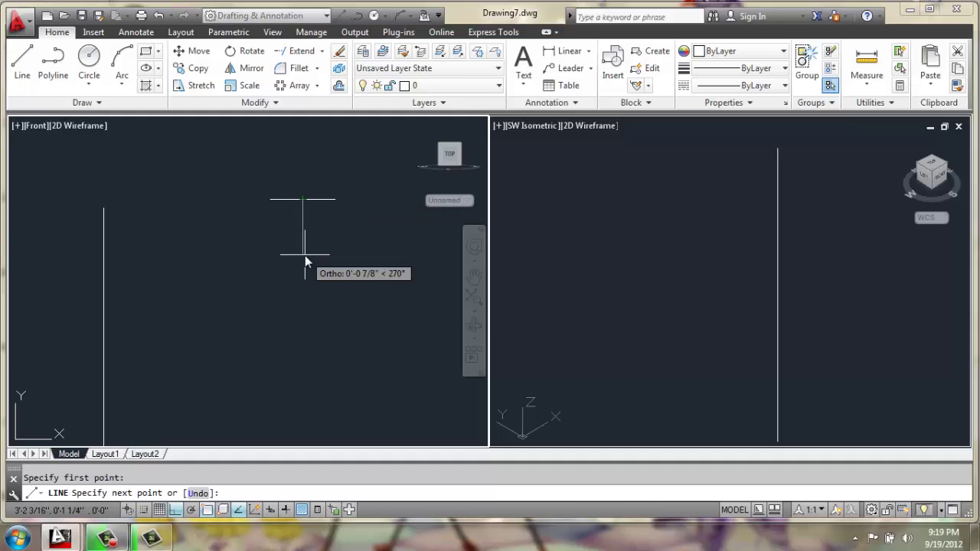
{"action": "type", "text": "1"}
{"action": "key", "text": "Return"}
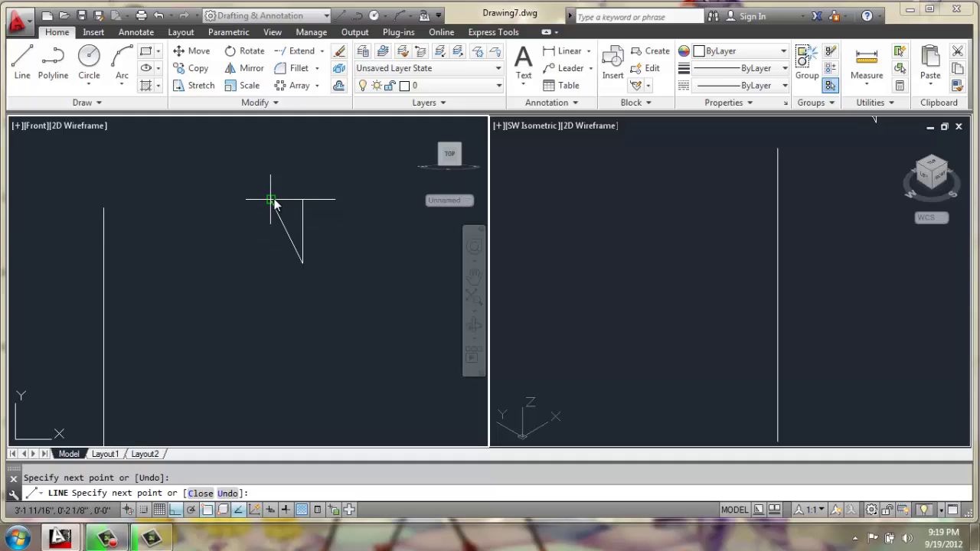
{"action": "left_click", "coordinate": [270, 200]}
{"action": "key", "text": "Return"}
{"action": "key", "text": "Return"}
{"action": "left_click", "coordinate": [302, 263]}
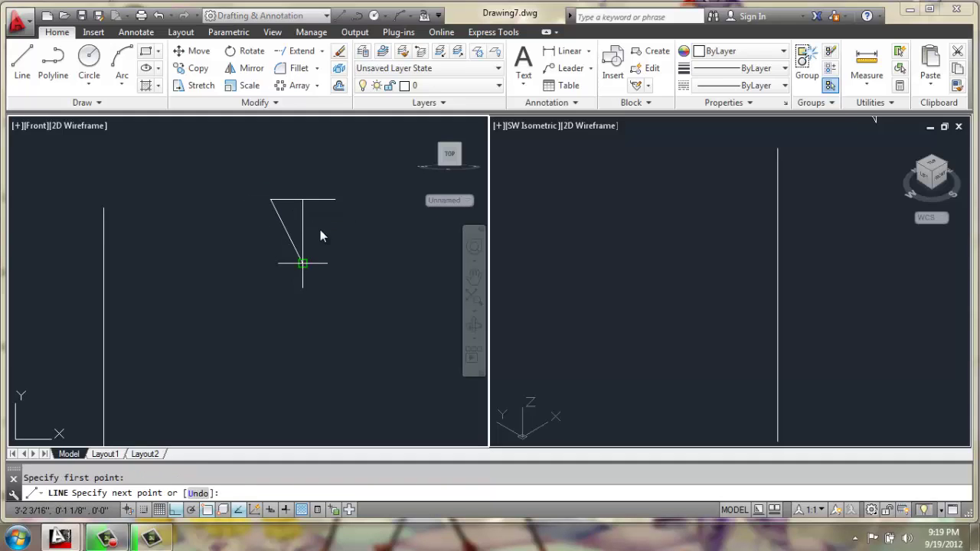
{"action": "left_click", "coordinate": [335, 203]}
{"action": "key", "text": "Return"}
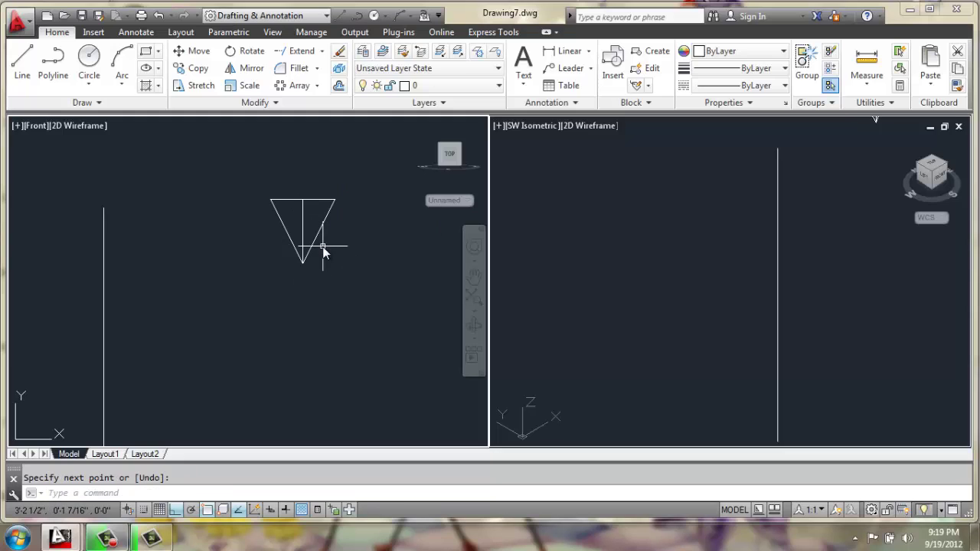
Erase the vertical helper line and join the three edges into one polyline
{"action": "type", "text": "e"}
{"action": "key", "text": "Return"}
{"action": "left_click", "coordinate": [305, 222]}
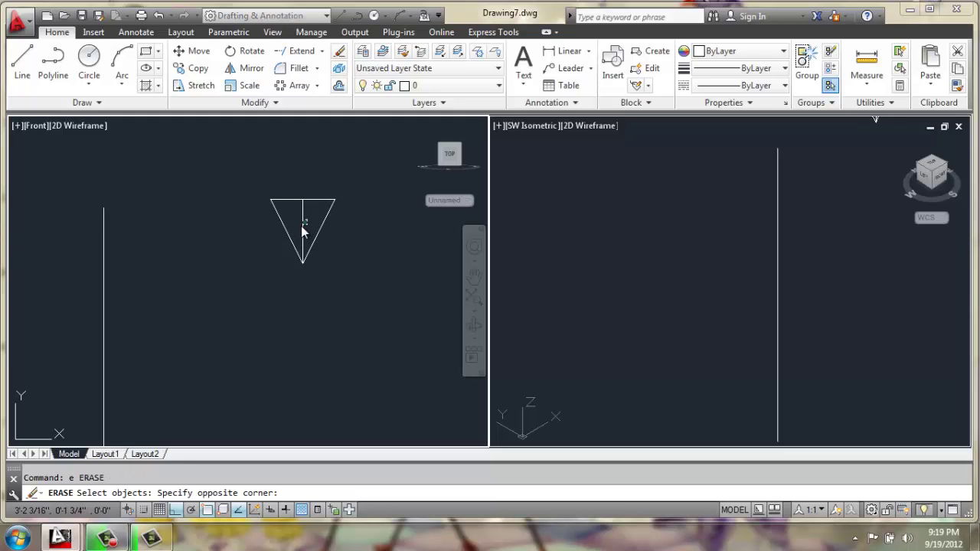
{"action": "left_click", "coordinate": [301, 226]}
{"action": "type", "text": "j"}
{"action": "key", "text": "Return"}
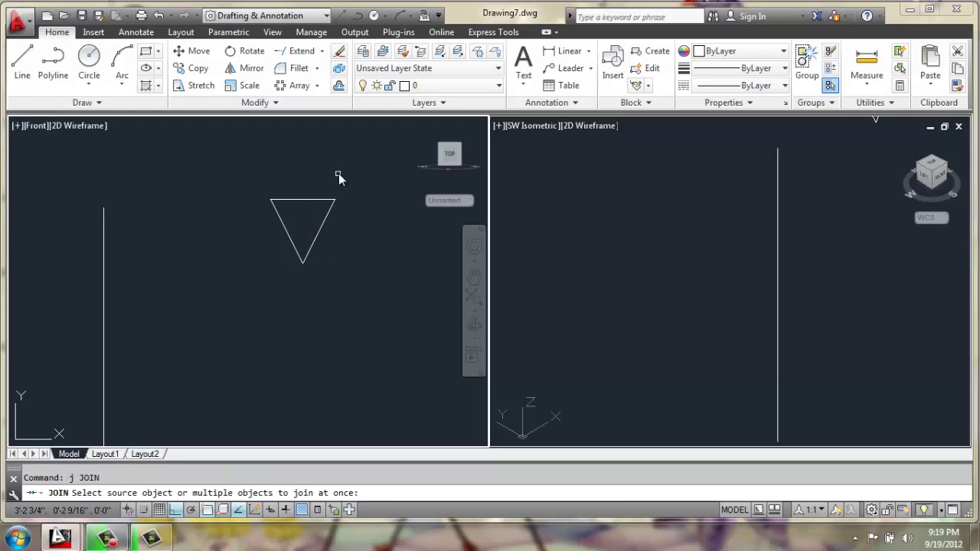
{"action": "left_click", "coordinate": [346, 170]}
{"action": "left_click", "coordinate": [270, 278]}
{"action": "key", "text": "Return"}
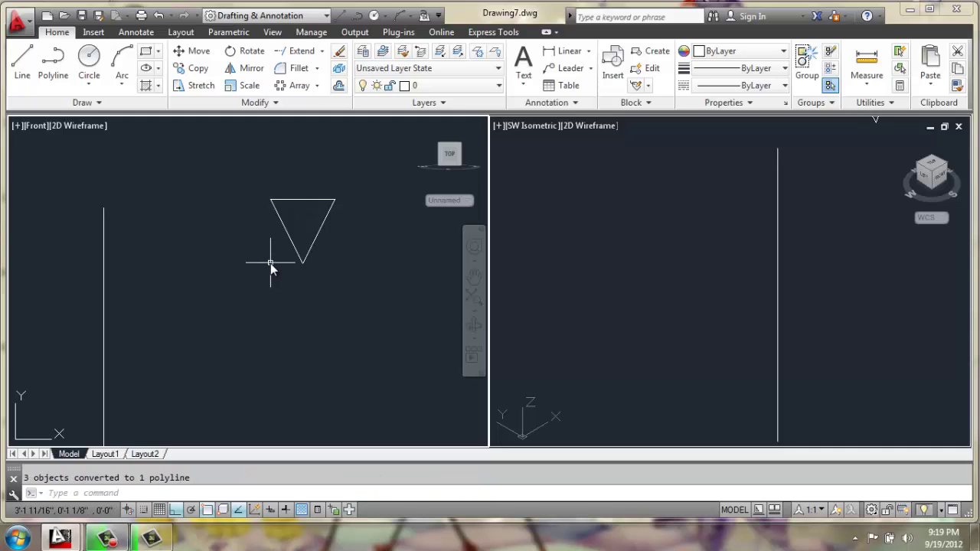
Move the triangle by its top-edge midpoint onto the vertical line's top endpoint
{"action": "type", "text": "m"}
{"action": "key", "text": "Return"}
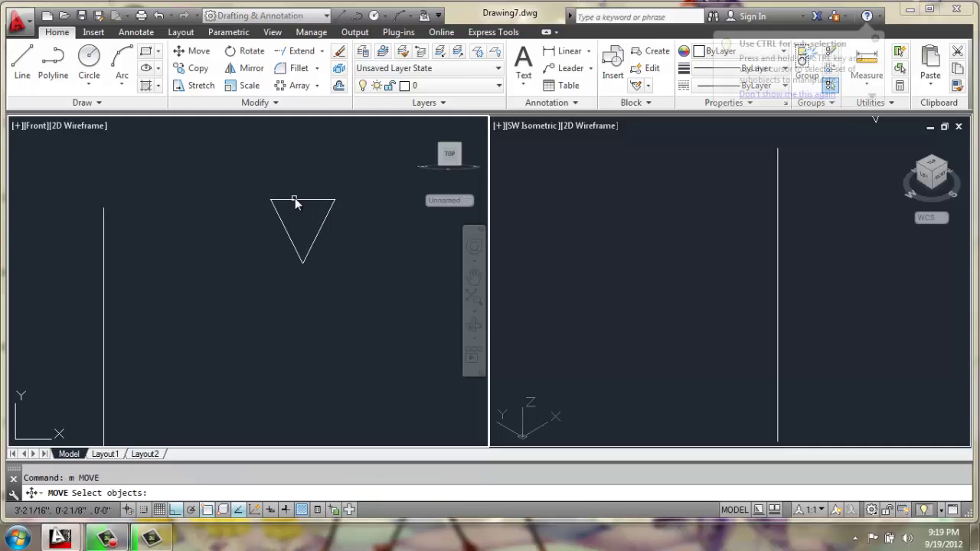
{"action": "left_click", "coordinate": [295, 200]}
{"action": "key", "text": "Return"}
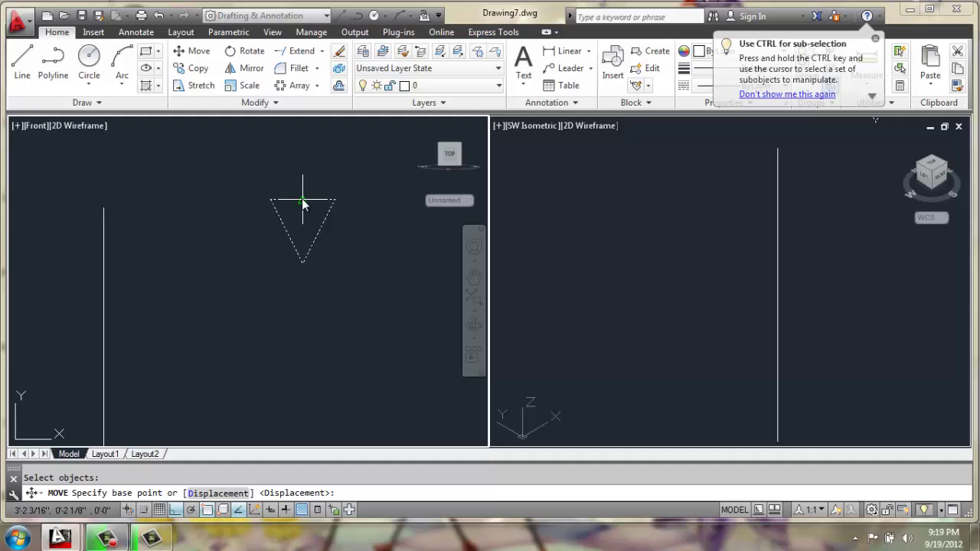
{"action": "left_click", "coordinate": [303, 200]}
{"action": "left_click", "coordinate": [104, 211]}
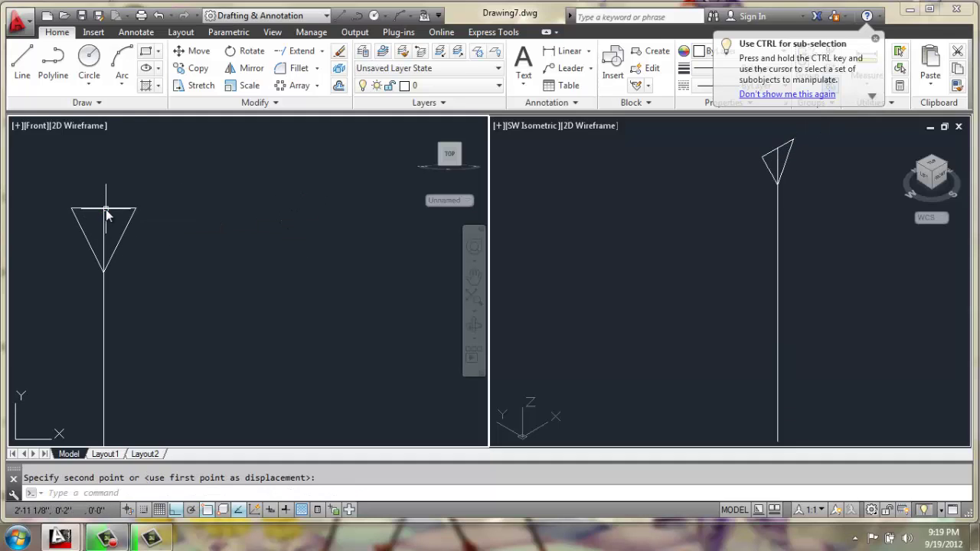
{"action": "scroll", "coordinate": [138, 219], "scroll_direction": "down", "scroll_amount": 4}
{"action": "middle_click_drag", "start_coordinate": [170, 224], "coordinate": [245, 210]}
{"action": "left_click", "coordinate": [37, 128]}
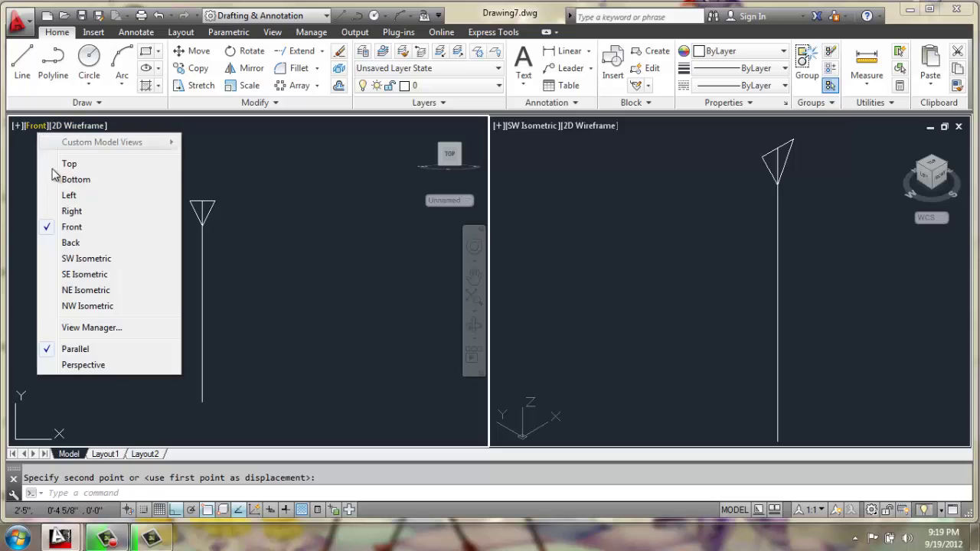
In the Left view, rotate the edge-on triangle 45° about the line's top endpoint
{"action": "left_click", "coordinate": [59, 193]}
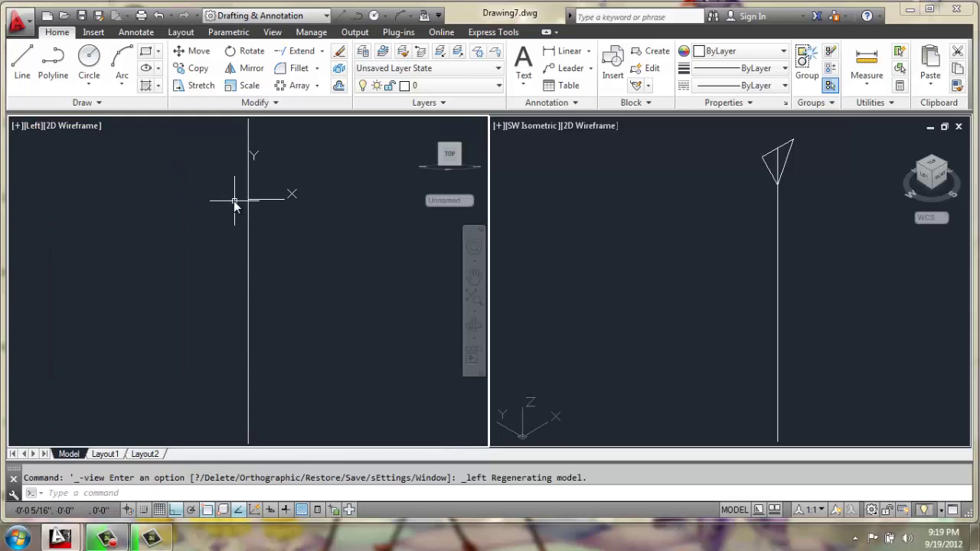
{"action": "middle_click_drag", "start_coordinate": [237, 201], "coordinate": [249, 274]}
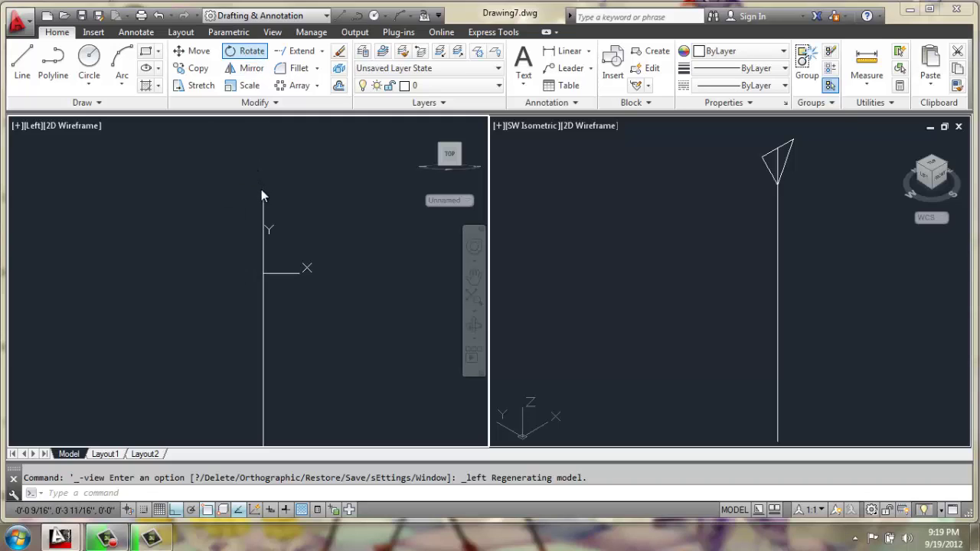
{"action": "left_click", "coordinate": [246, 51]}
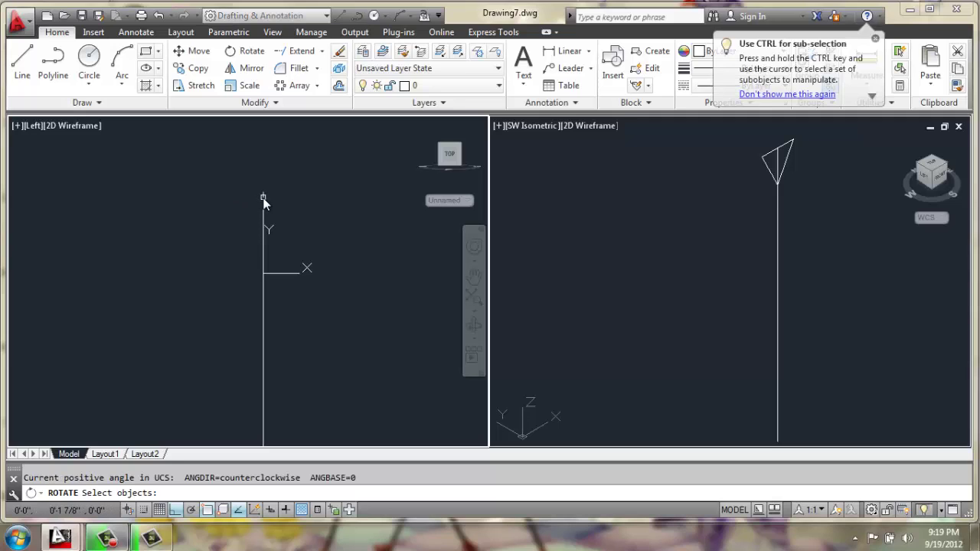
{"action": "left_click", "coordinate": [263, 199]}
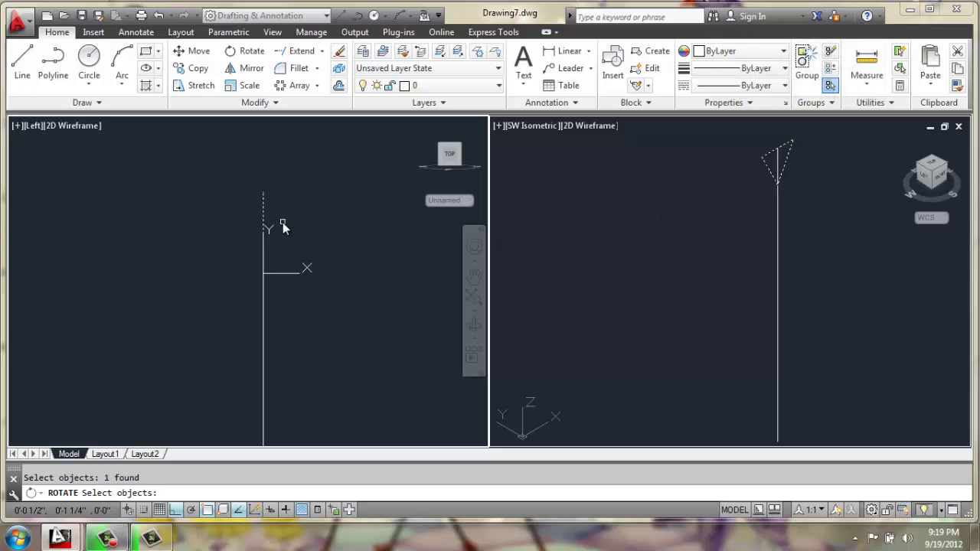
{"action": "key", "text": "Return"}
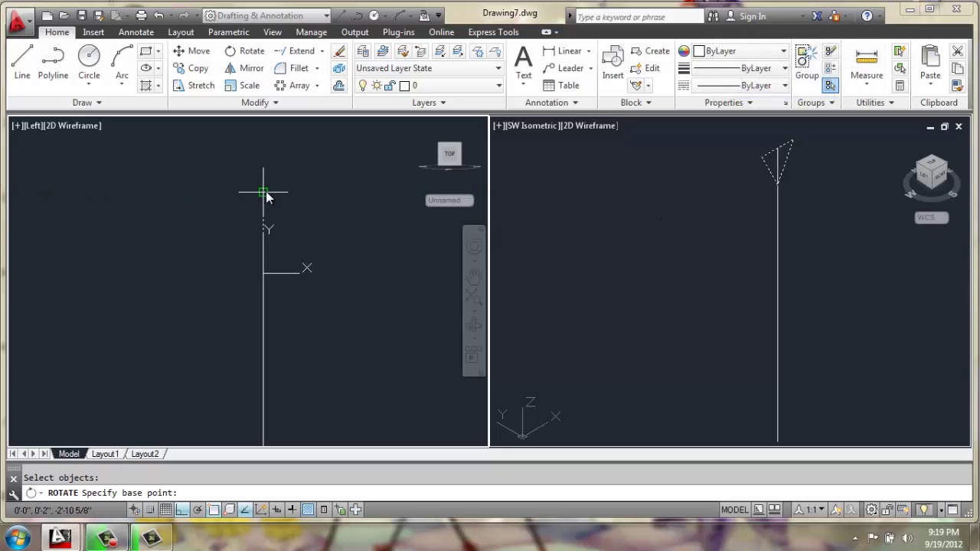
{"action": "left_click", "coordinate": [264, 193]}
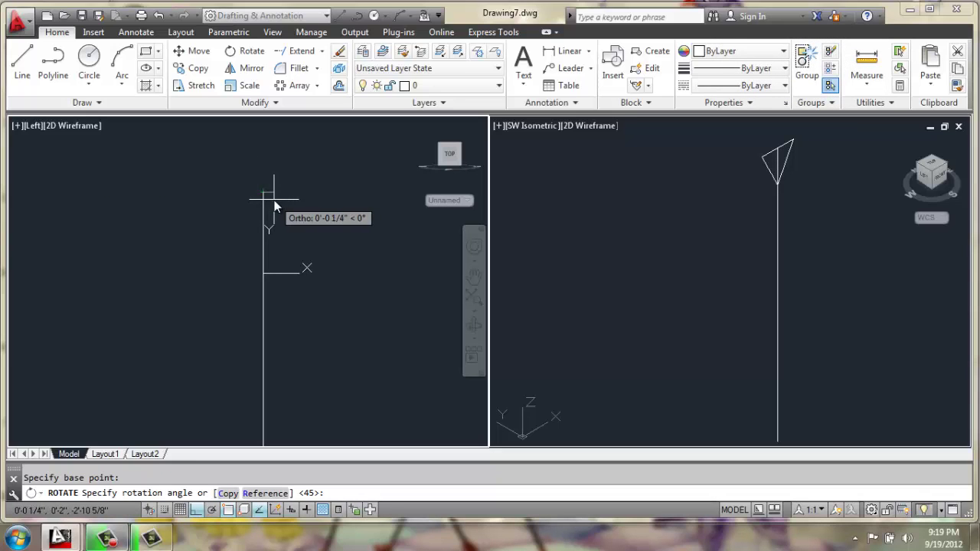
{"action": "type", "text": "45"}
{"action": "key", "text": "Return"}
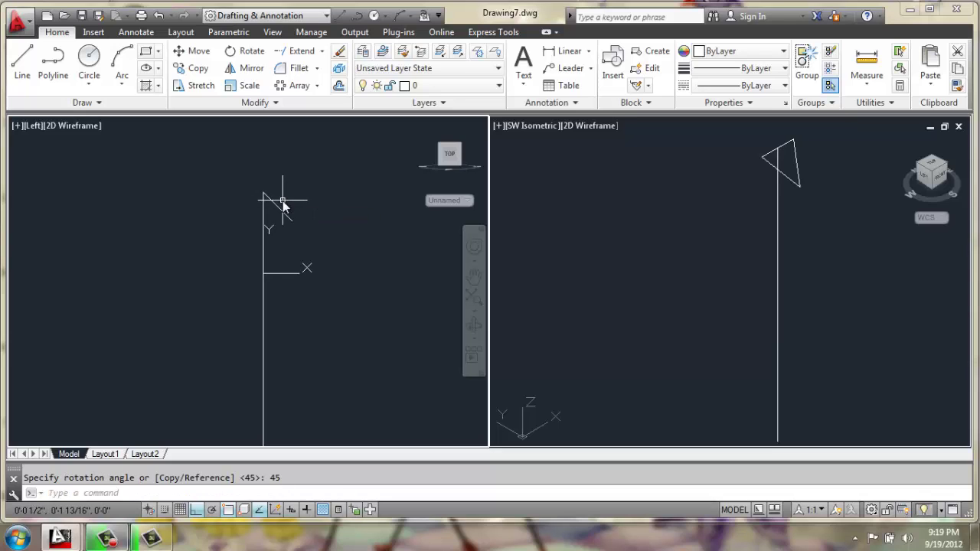
{"action": "middle_click_drag", "start_coordinate": [305, 214], "coordinate": [309, 197]}
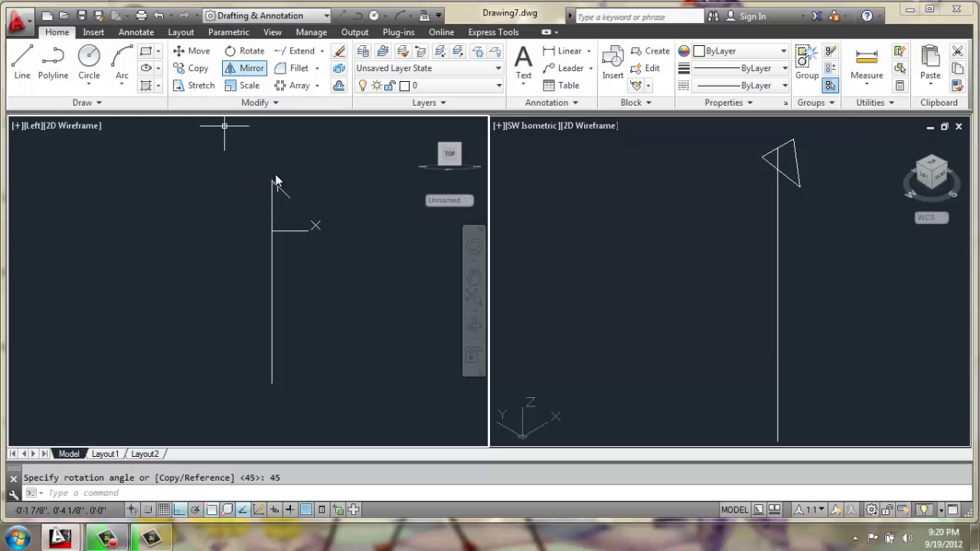
Mirror the tilted top profile across a horizontal line at mid-height, keeping the original
{"action": "left_click", "coordinate": [285, 192]}
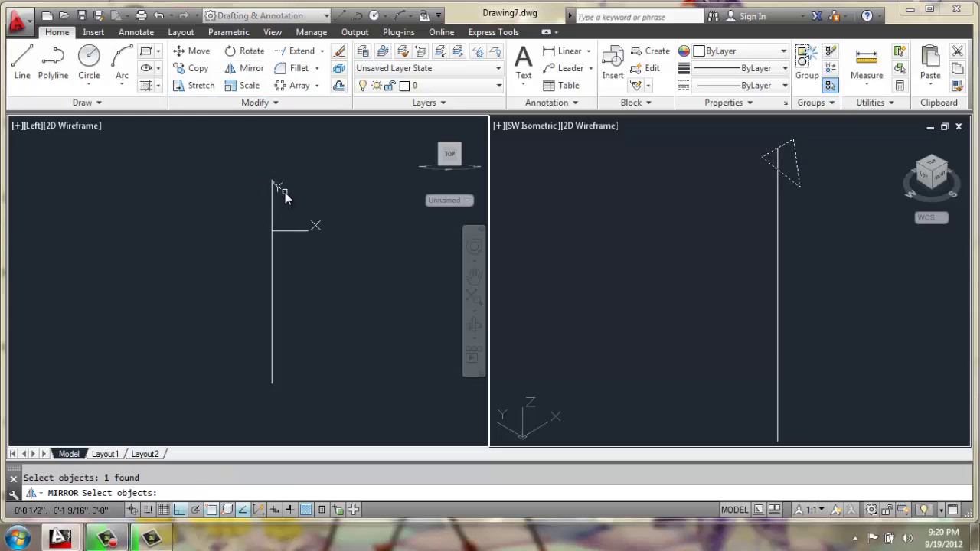
{"action": "key", "text": "Return"}
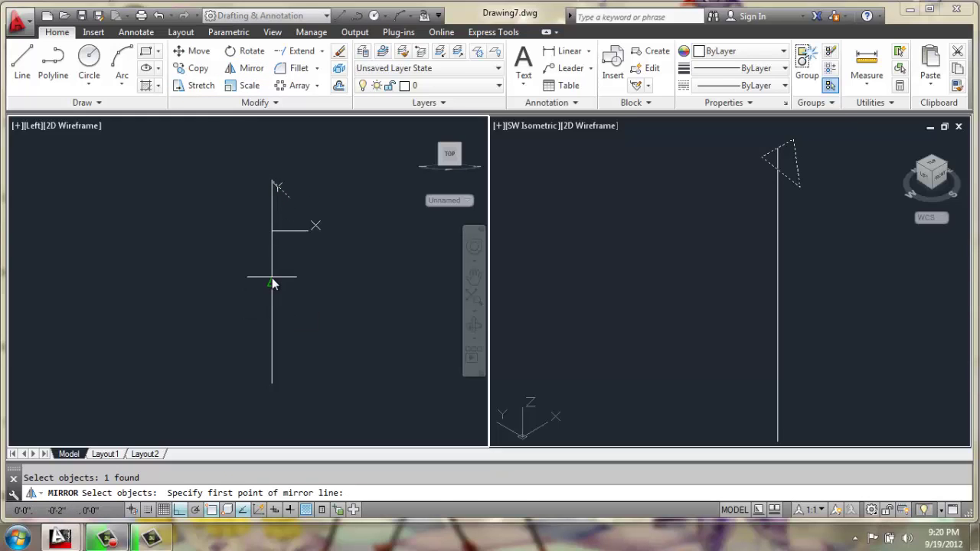
{"action": "left_click", "coordinate": [273, 284]}
{"action": "left_click", "coordinate": [342, 285]}
{"action": "key", "text": "Return"}
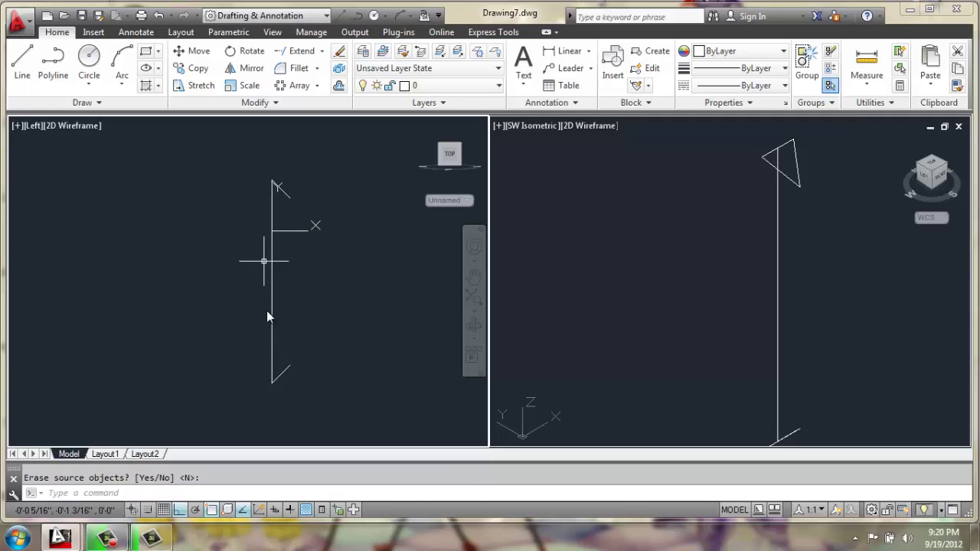
{"action": "scroll", "coordinate": [642, 288], "scroll_direction": "down", "scroll_amount": 2}
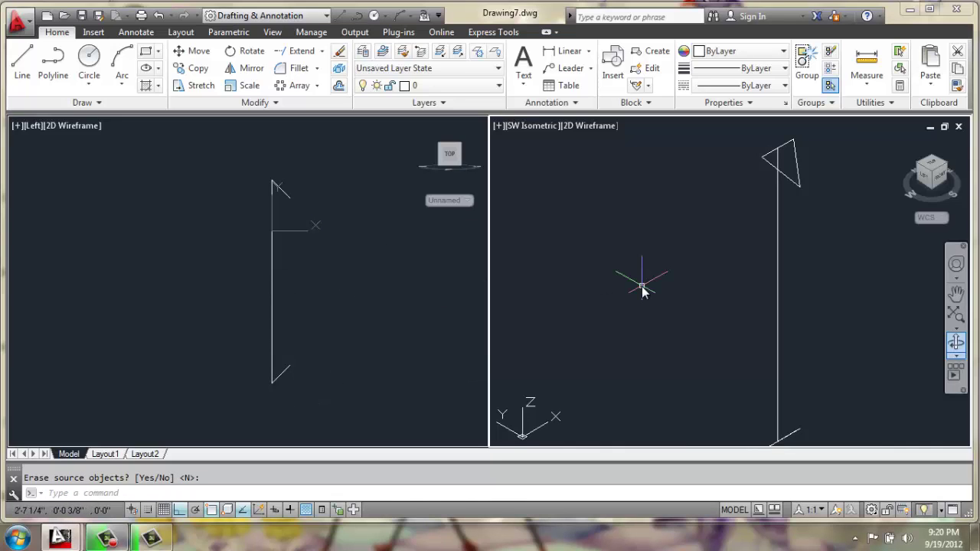
{"action": "middle_click_drag", "start_coordinate": [641, 280], "coordinate": [586, 280]}
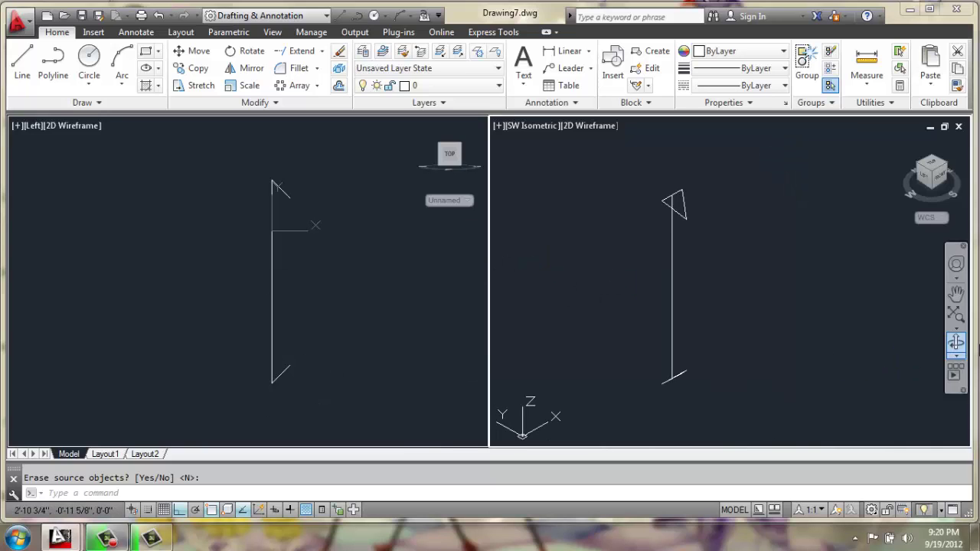
{"action": "left_click", "coordinate": [955, 345]}
{"action": "left_click_drag", "start_coordinate": [603, 359], "coordinate": [621, 334]}
Loft the top and bottom profiles into a solid wedge using cross sections only
{"action": "key", "text": "Escape"}
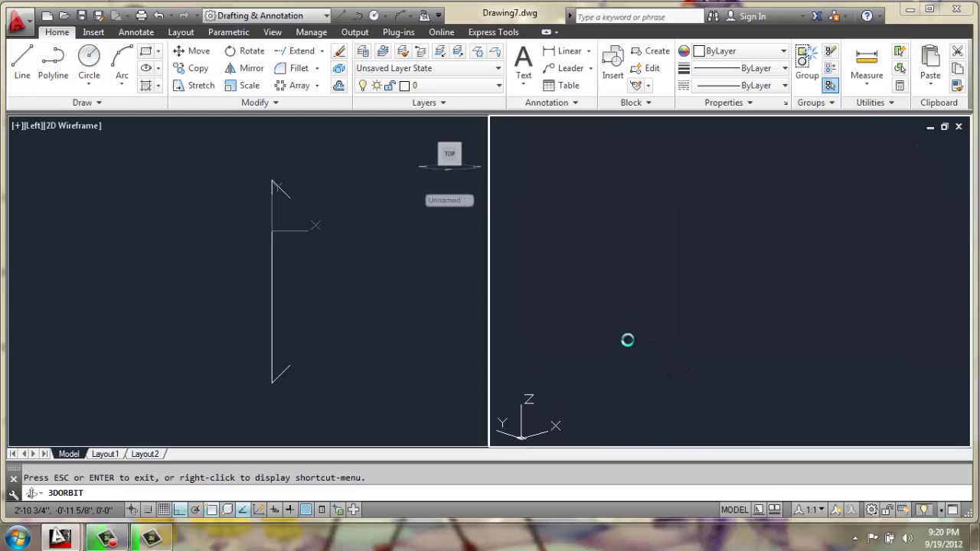
{"action": "type", "text": "loft"}
{"action": "key", "text": "Return"}
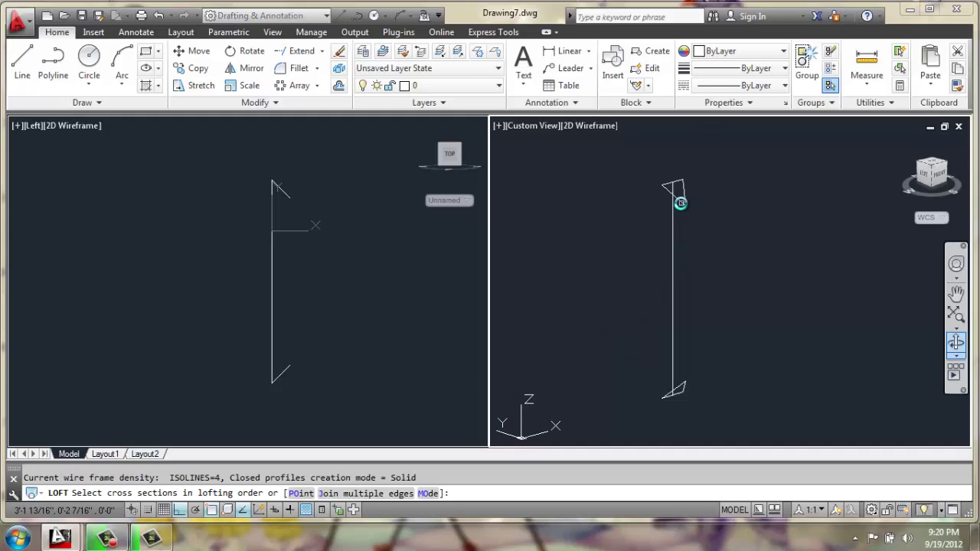
{"action": "left_click", "coordinate": [677, 286]}
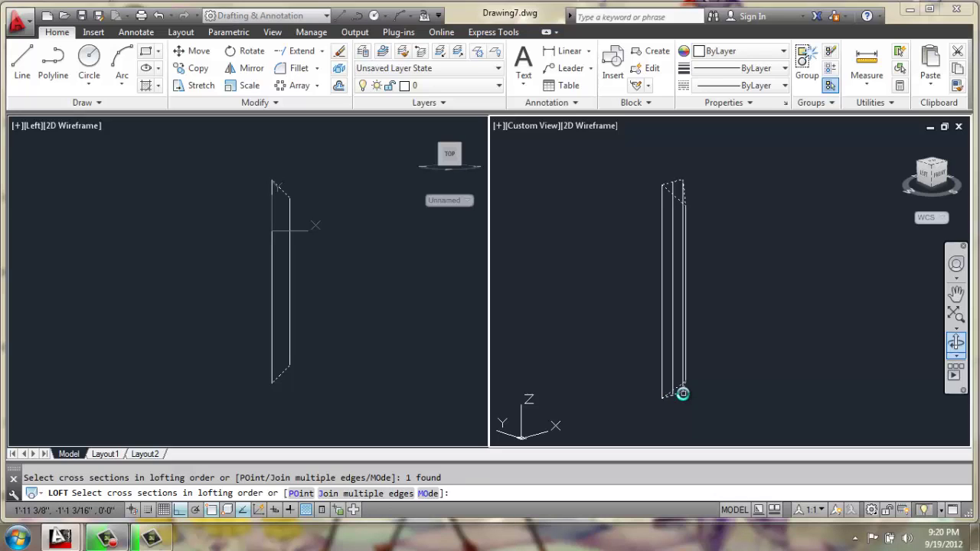
{"action": "key", "text": "Return"}
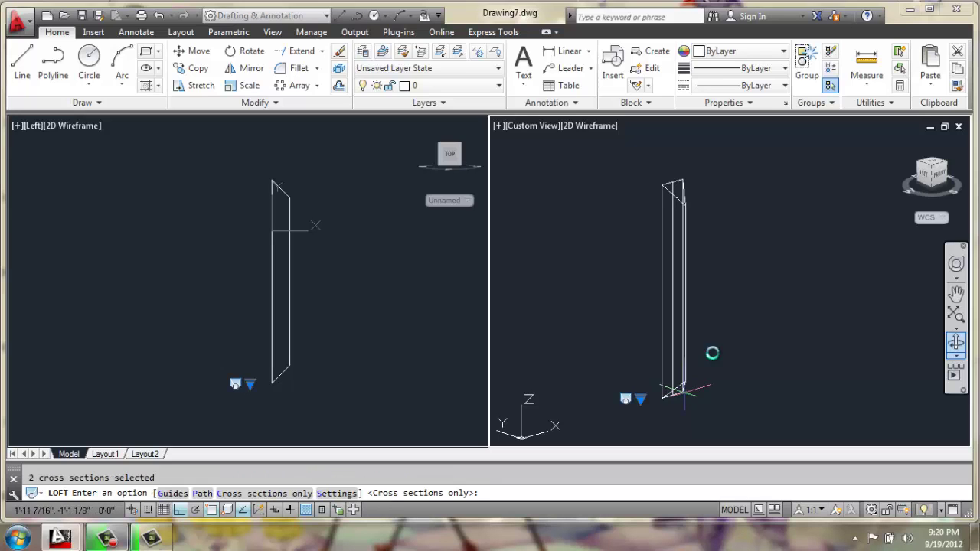
{"action": "key", "text": "Return"}
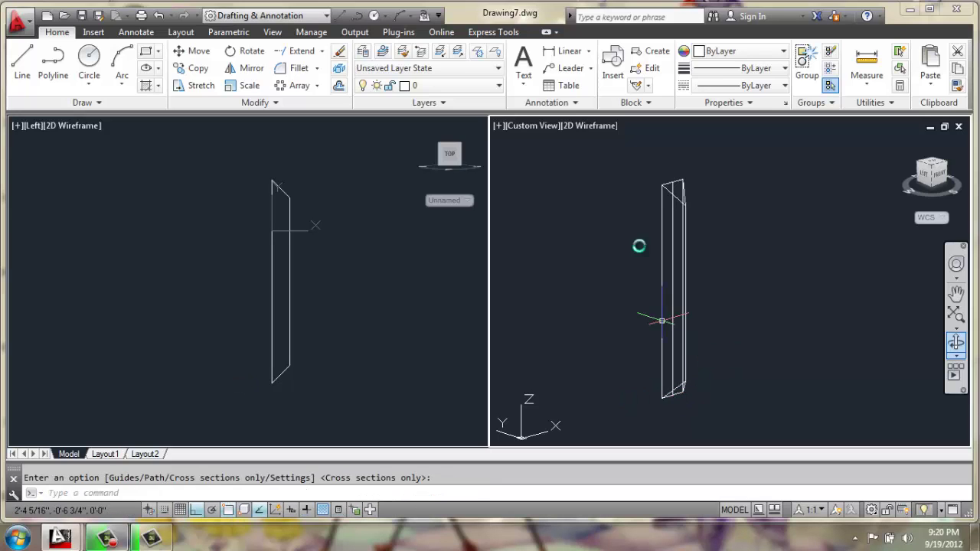
Shade the 3D viewport in the Conceptual visual style to view the wedge's front face
{"action": "left_click", "coordinate": [591, 126]}
{"action": "left_click", "coordinate": [640, 180]}
{"action": "left_click", "coordinate": [954, 342]}
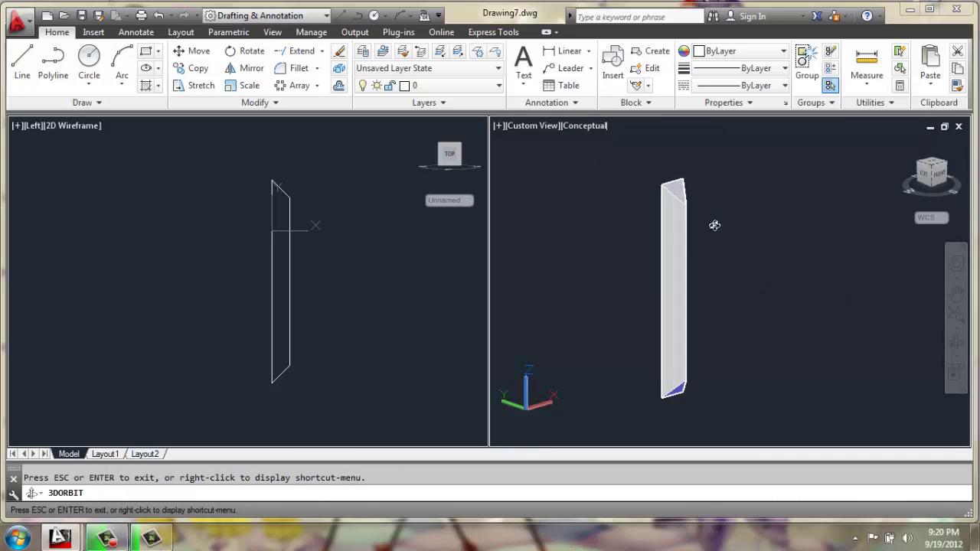
{"action": "left_click_drag", "start_coordinate": [714, 225], "coordinate": [700, 284]}
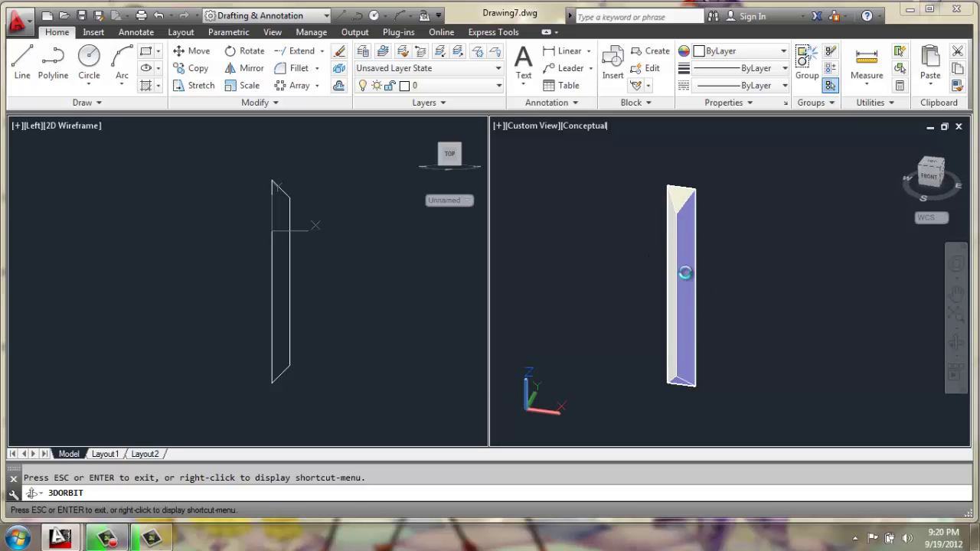
{"action": "key", "text": "Escape"}
{"action": "left_click", "coordinate": [345, 304]}
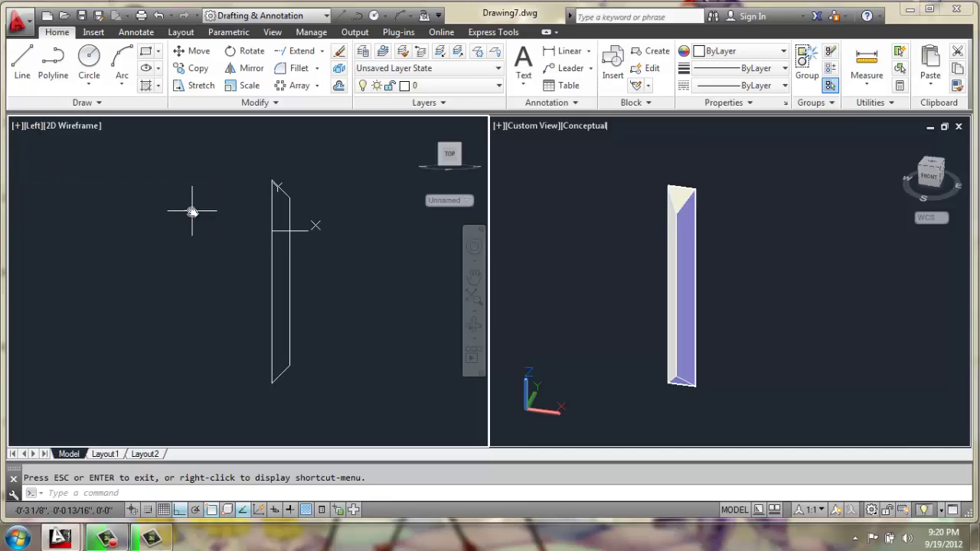
Start the conduit polyline level with the wedge's bottom and draw a 15-unit upright
{"action": "middle_click_drag", "start_coordinate": [197, 212], "coordinate": [155, 232]}
{"action": "scroll", "coordinate": [156, 234], "scroll_direction": "down", "scroll_amount": 2}
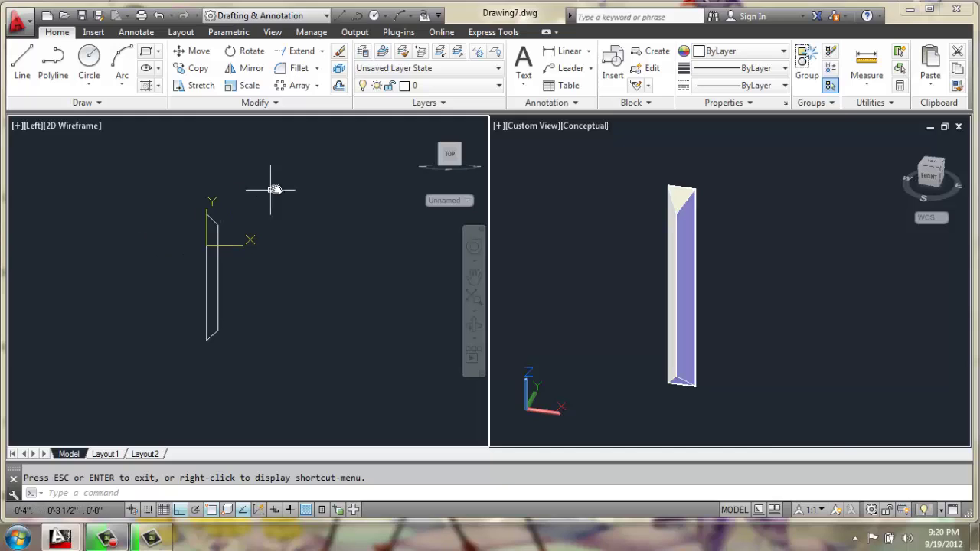
{"action": "mouse_move", "coordinate": [236, 215]}
{"action": "left_mouse_down"}
{"action": "mouse_move", "coordinate": [153, 274]}
{"action": "mouse_move", "coordinate": [155, 258]}
{"action": "left_mouse_up"}
{"action": "left_click", "coordinate": [53, 65]}
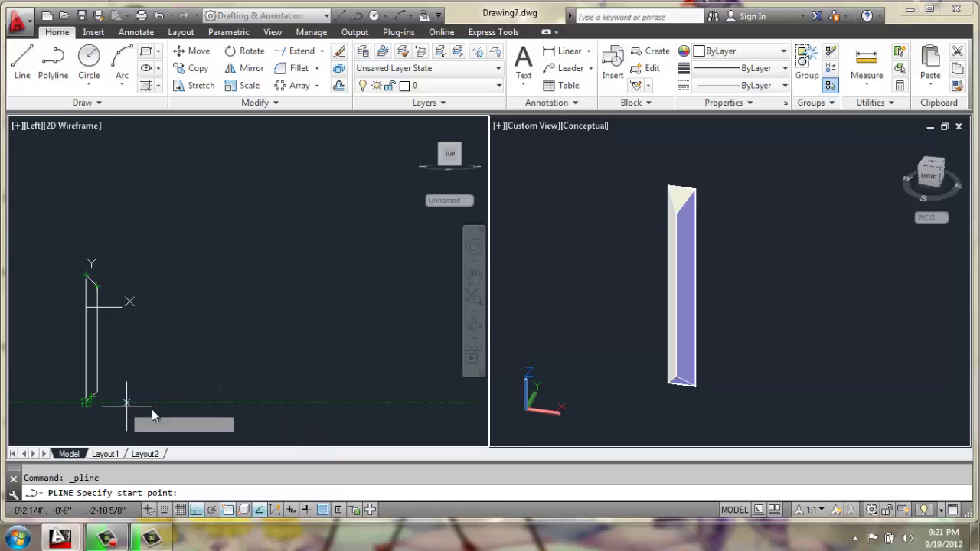
{"action": "left_click", "coordinate": [193, 403]}
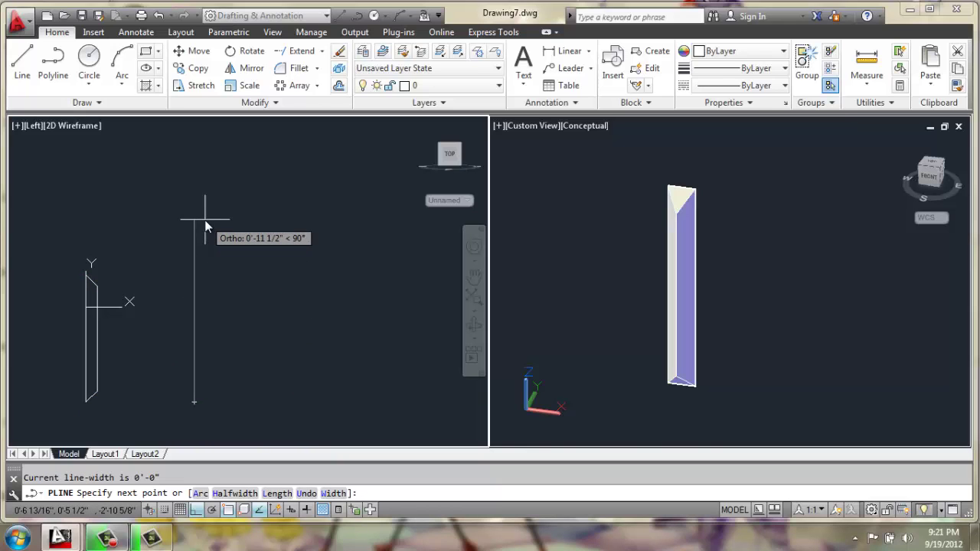
{"action": "type", "text": "15"}
{"action": "key", "text": "Return"}
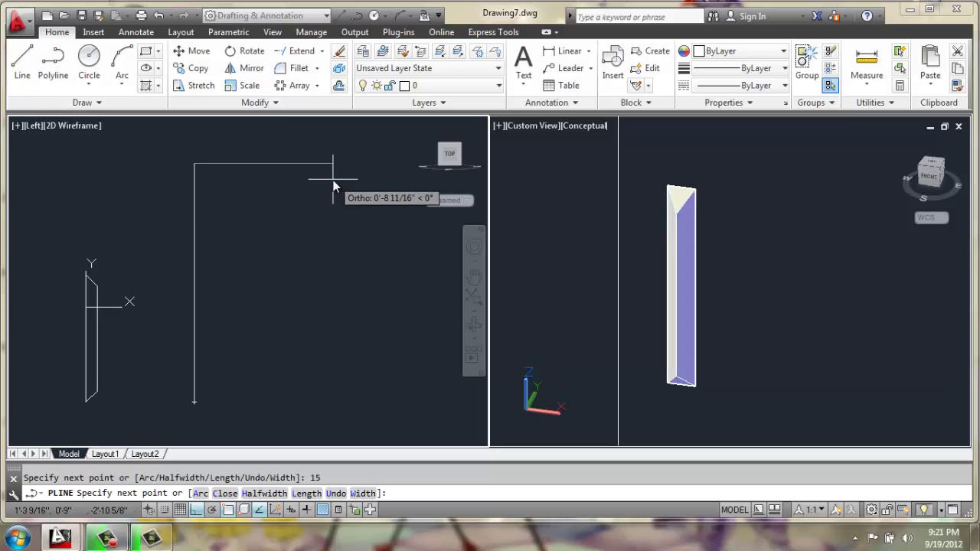
Add an 8-unit horizontal run and a 5-unit drop, replacing a mistaken 8-unit drop
{"action": "type", "text": "8"}
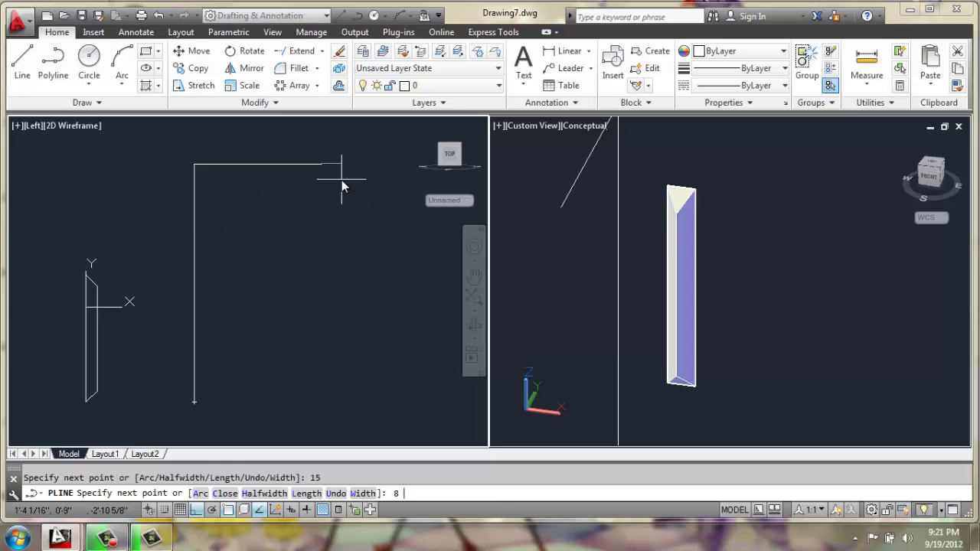
{"action": "key", "text": "Return"}
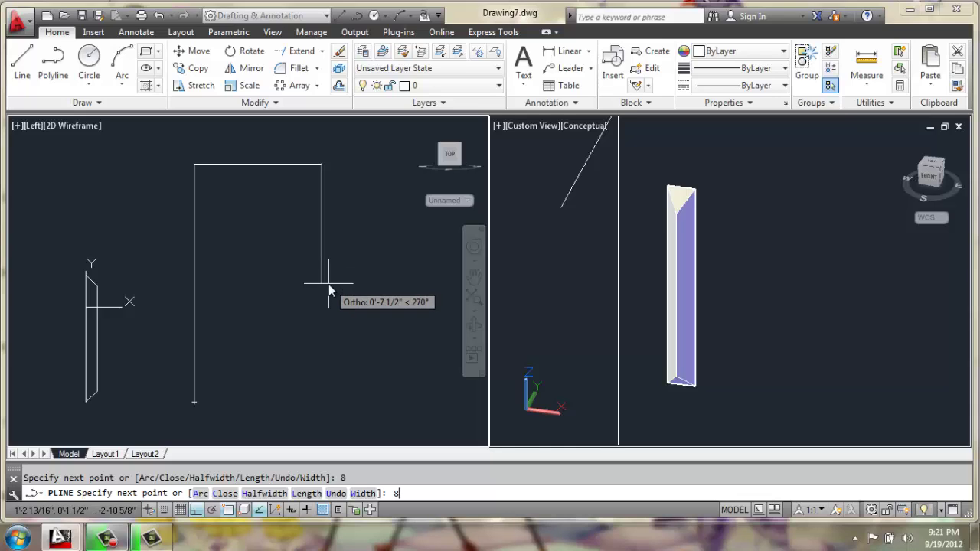
{"action": "type", "text": "8"}
{"action": "key", "text": "Return"}
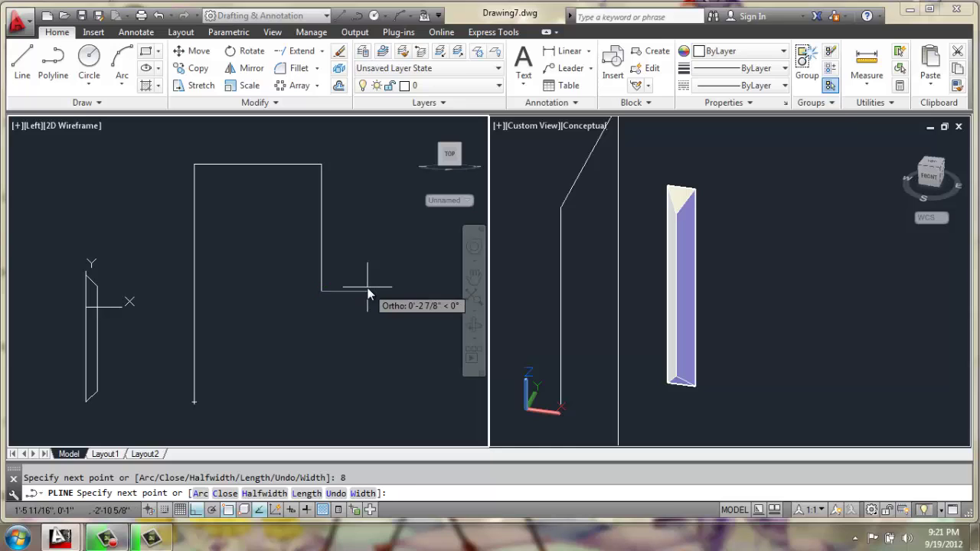
{"action": "key", "text": "ctrl+z"}
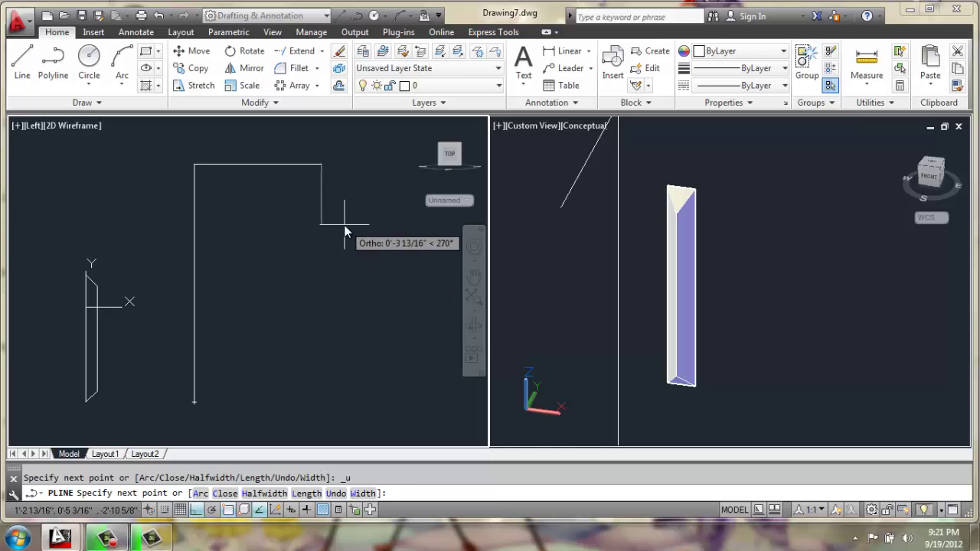
{"action": "type", "text": "5"}
{"action": "key", "text": "Return"}
{"action": "key", "text": "Return"}
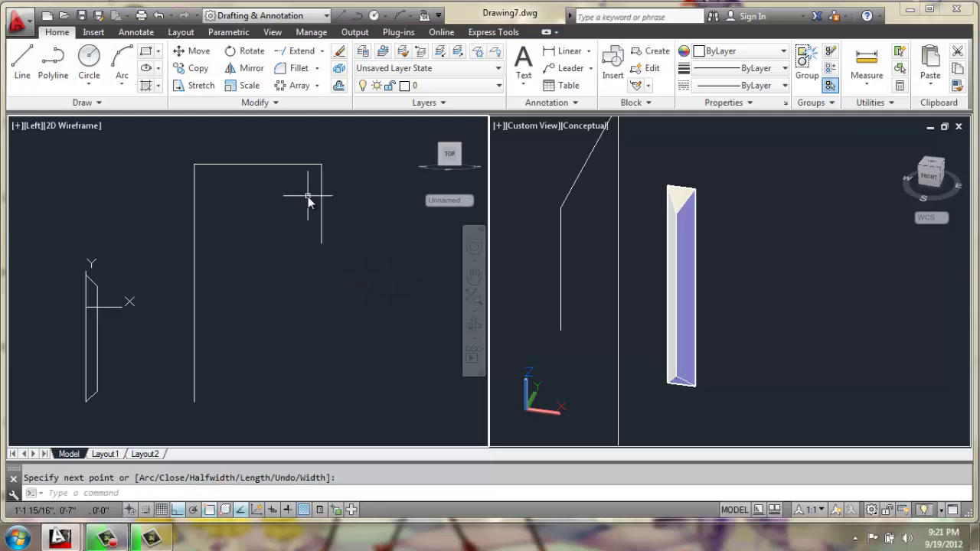
Fillet all corners of the conduit polyline at once with a 2-unit radius
{"action": "type", "text": "f"}
{"action": "key", "text": "Return"}
{"action": "type", "text": "r"}
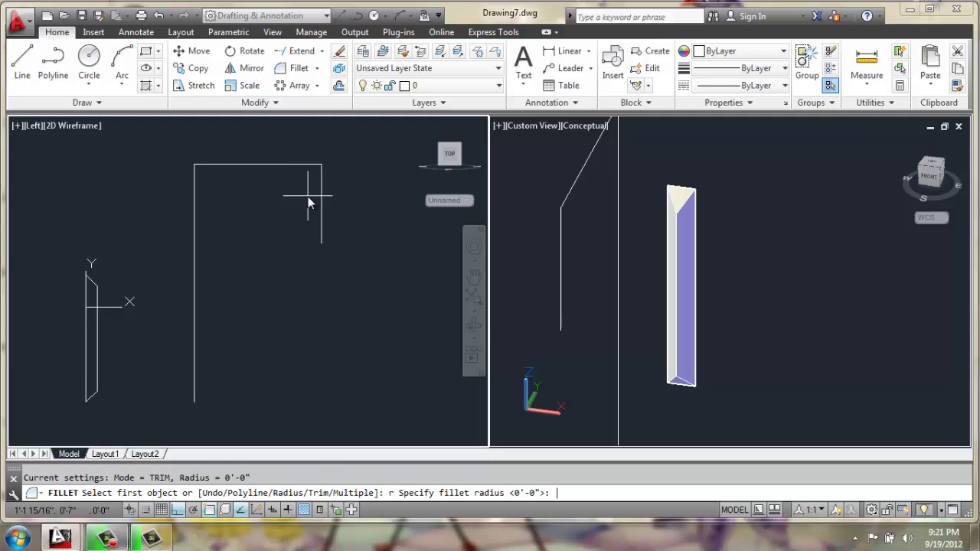
{"action": "key", "text": "Return"}
{"action": "type", "text": "p"}
{"action": "key", "text": "Return"}
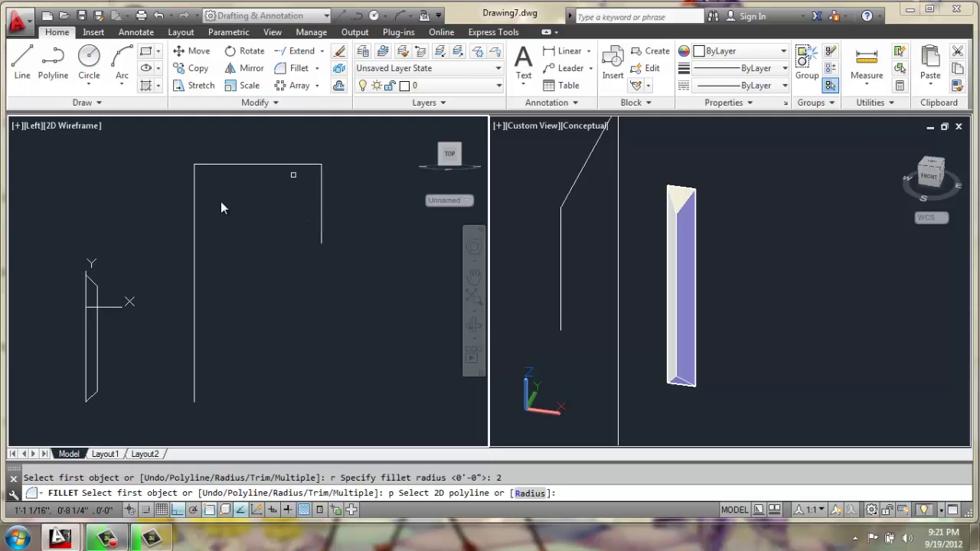
{"action": "left_click", "coordinate": [194, 201]}
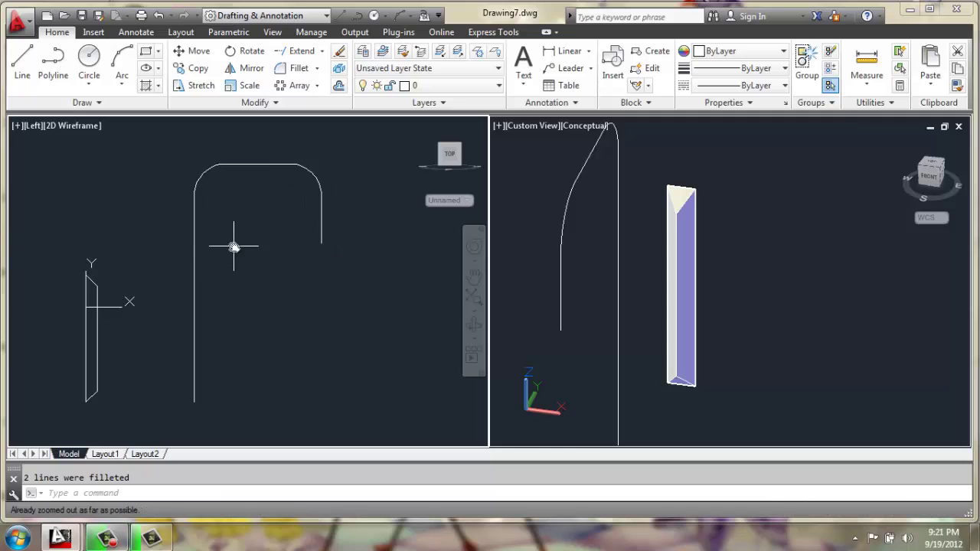
{"action": "middle_click_drag", "start_coordinate": [234, 245], "coordinate": [274, 238]}
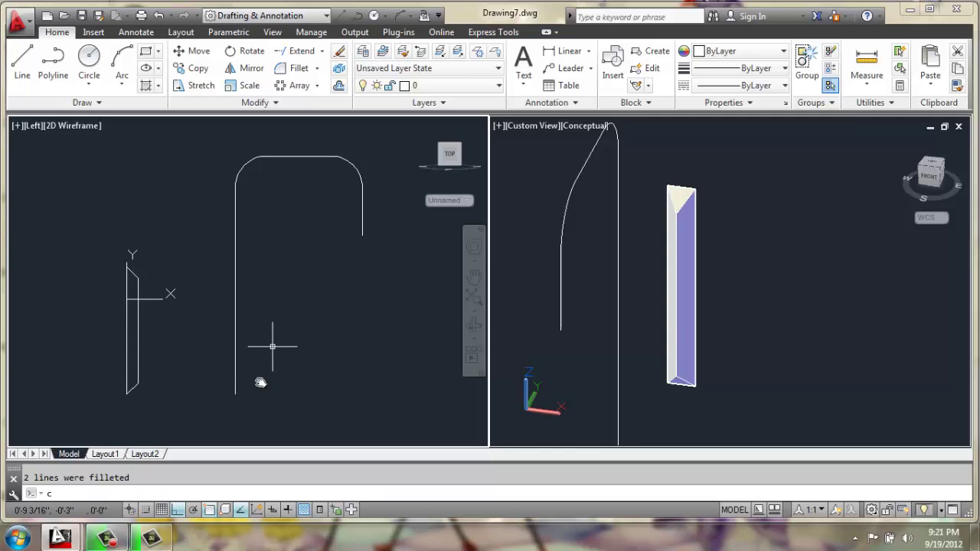
{"action": "type", "text": "c"}
{"action": "key", "text": "Return"}
Sweep a 0.1-radius circle at the path's end along the filleted conduit path
{"action": "left_click", "coordinate": [234, 395]}
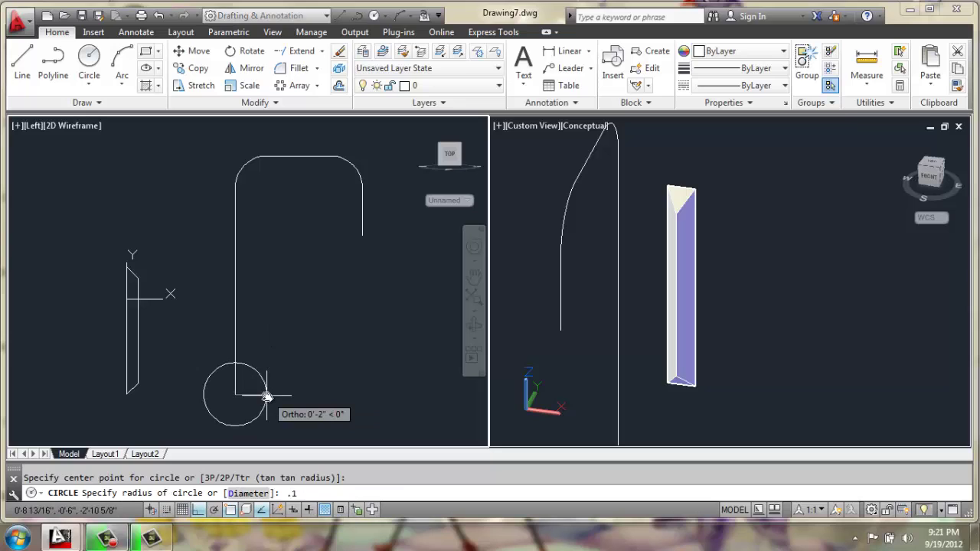
{"action": "key", "text": "Return"}
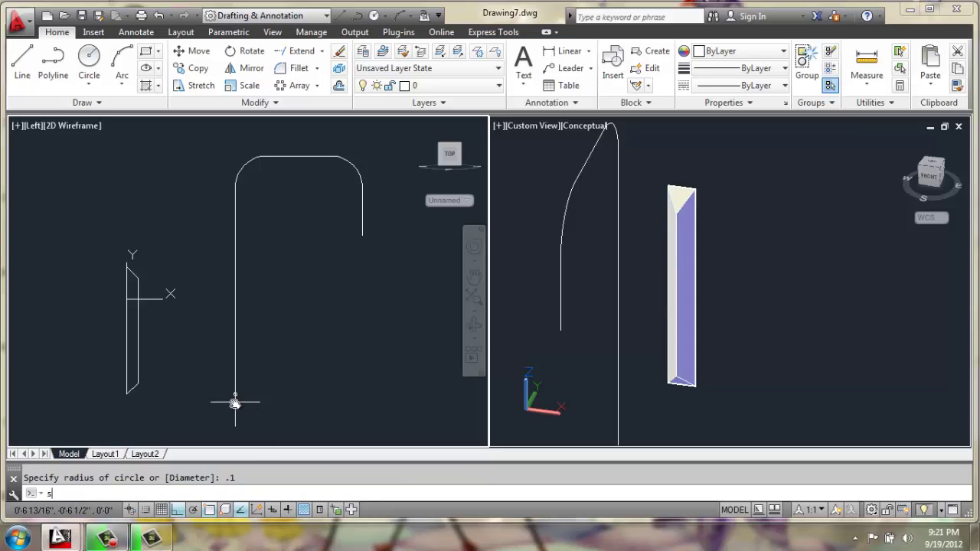
{"action": "key", "text": "Return"}
{"action": "scroll", "coordinate": [233, 398], "scroll_direction": "up", "scroll_amount": 3}
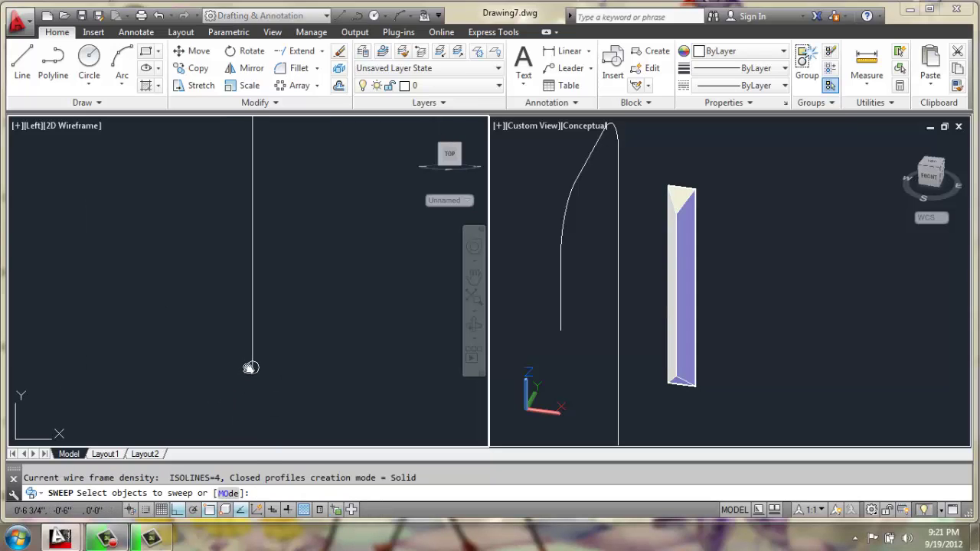
{"action": "left_click", "coordinate": [251, 368]}
{"action": "key", "text": "Return"}
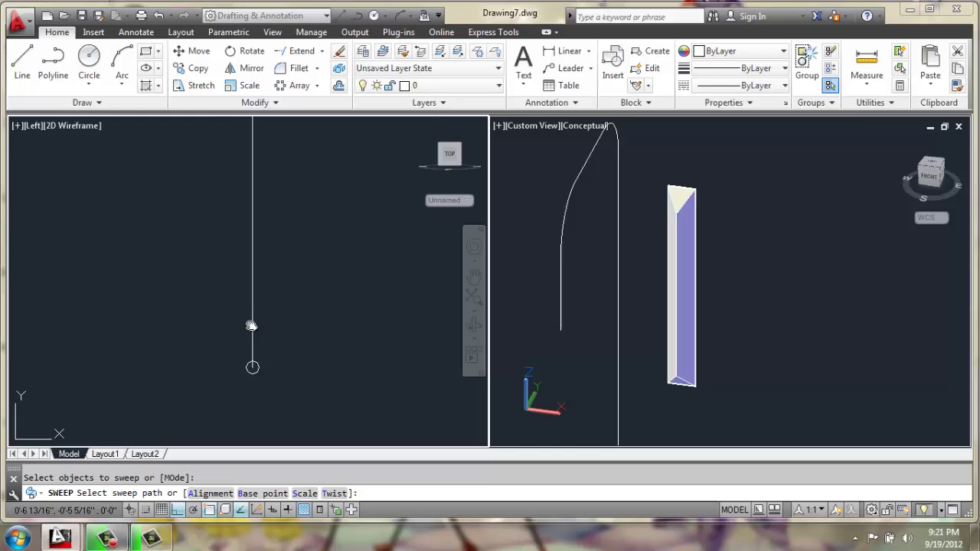
{"action": "left_click", "coordinate": [251, 326]}
{"action": "scroll", "coordinate": [247, 332], "scroll_direction": "down", "scroll_amount": 3}
{"action": "scroll", "coordinate": [230, 306], "scroll_direction": "down", "scroll_amount": 2}
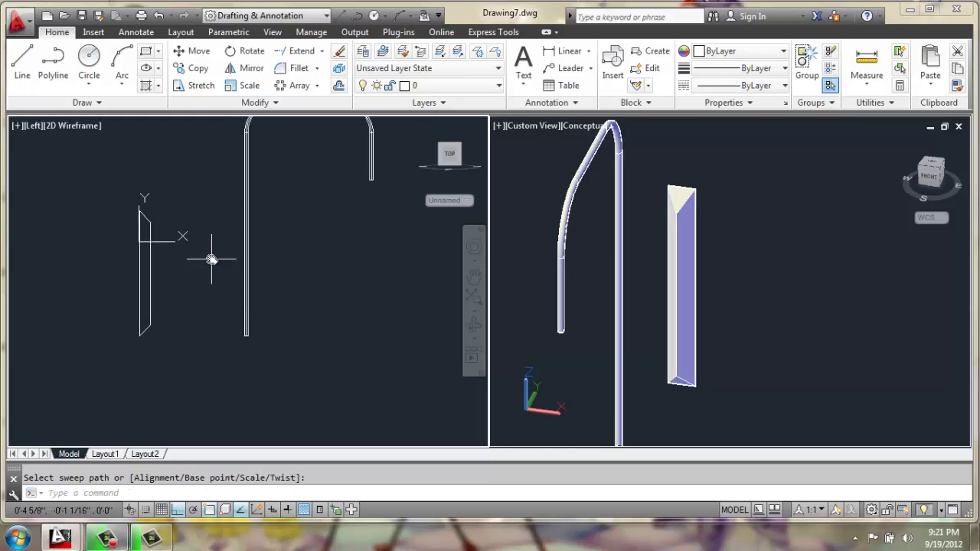
{"action": "scroll", "coordinate": [211, 260], "scroll_direction": "down", "scroll_amount": 1}
{"action": "middle_click_drag", "start_coordinate": [204, 291], "coordinate": [222, 291]}
{"action": "scroll", "coordinate": [228, 310], "scroll_direction": "up", "scroll_amount": 1}
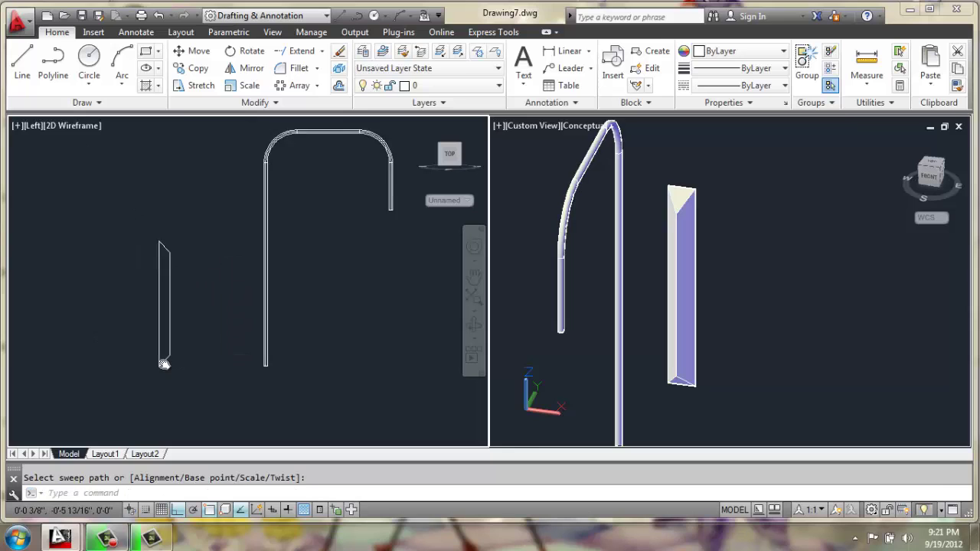
Move the conduit tube from its lower end to the bottom end of the wedge wall mount
{"action": "scroll", "coordinate": [163, 364], "scroll_direction": "up", "scroll_amount": 3}
{"action": "type", "text": "m"}
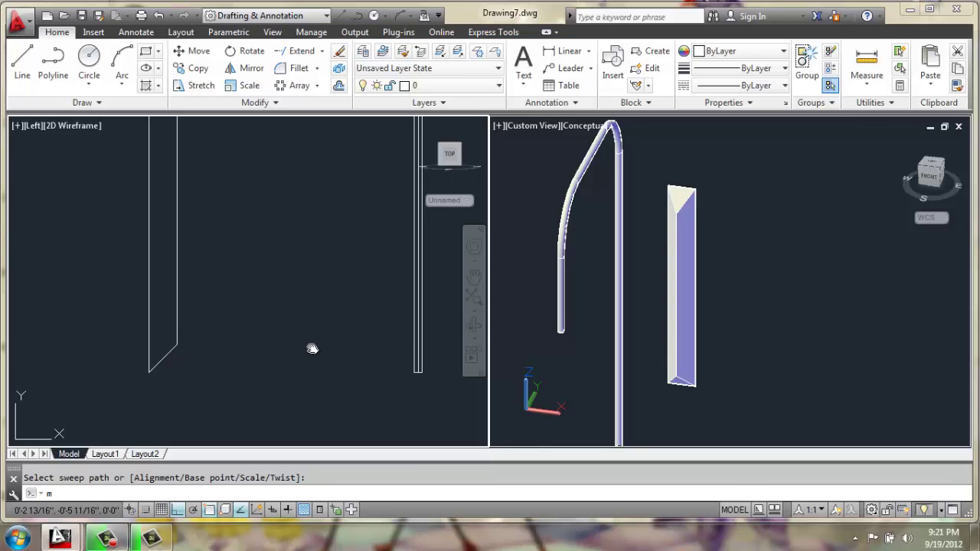
{"action": "key", "text": "Return"}
{"action": "left_click", "coordinate": [431, 362]}
{"action": "left_click", "coordinate": [399, 381]}
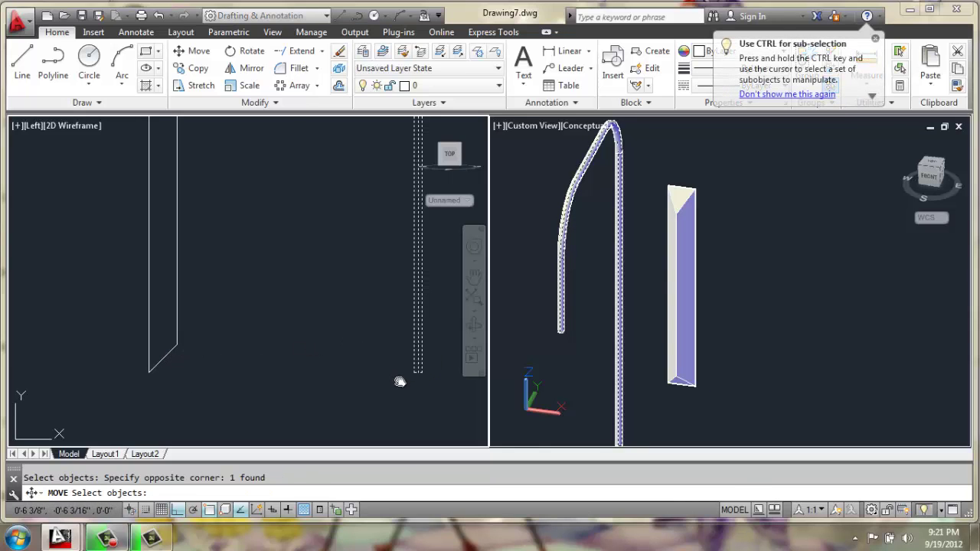
{"action": "key", "text": "Return"}
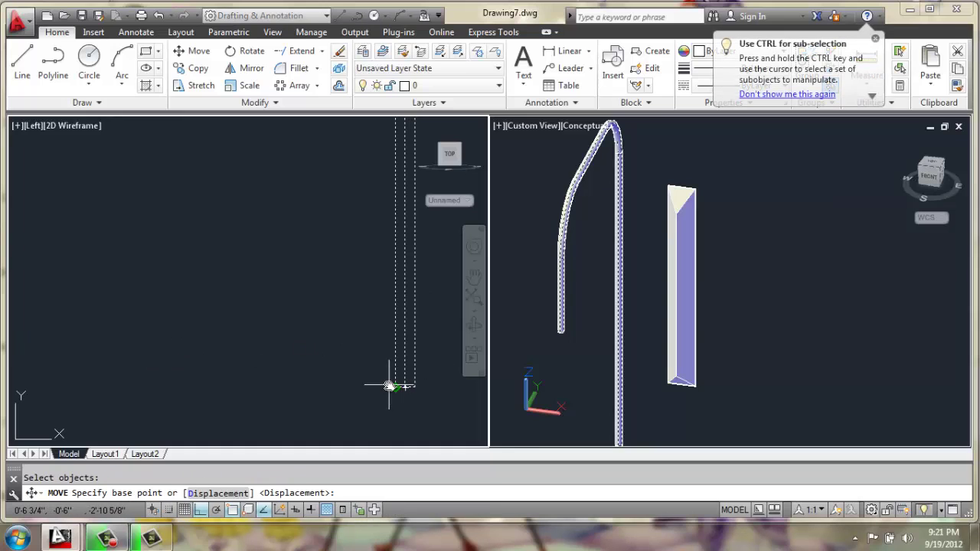
{"action": "left_click", "coordinate": [398, 387]}
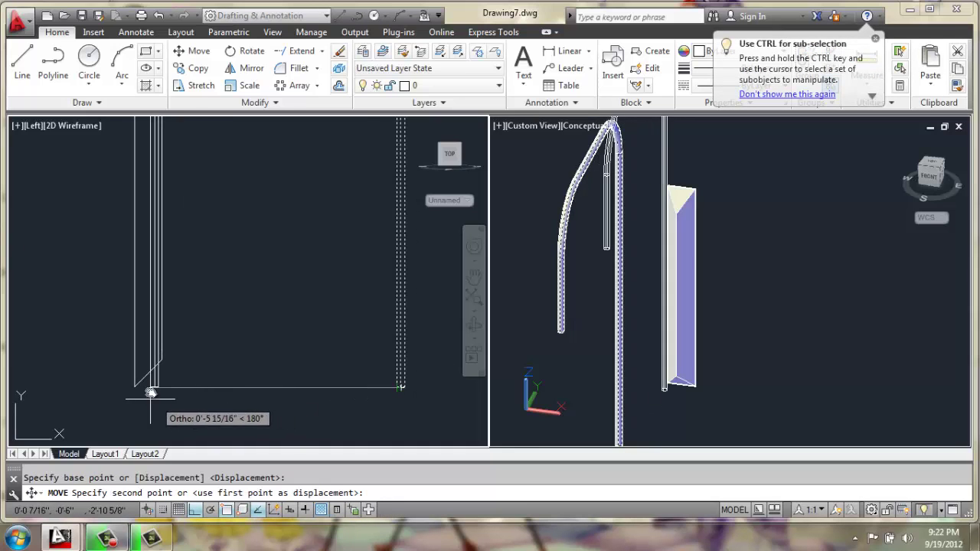
{"action": "left_click", "coordinate": [135, 388]}
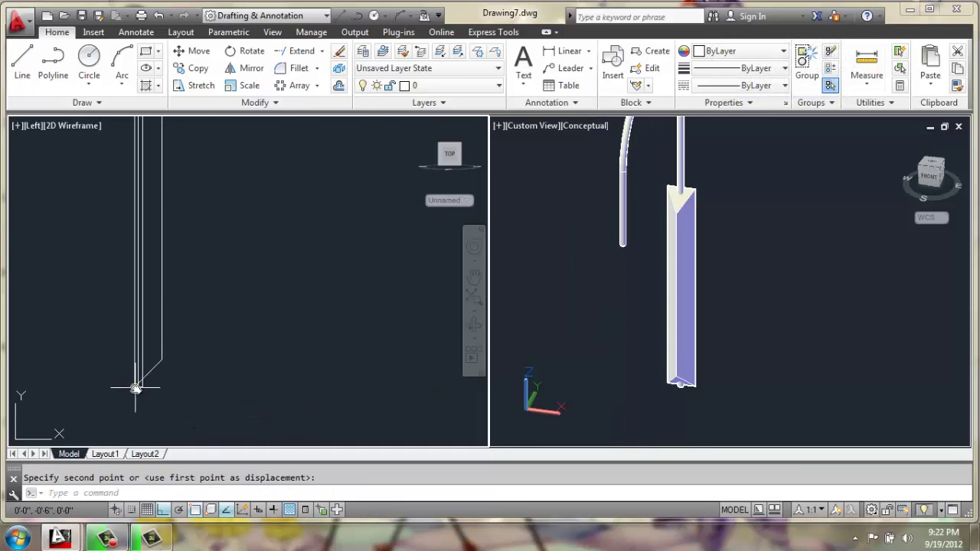
{"action": "scroll", "coordinate": [247, 288], "scroll_direction": "down", "scroll_amount": 5}
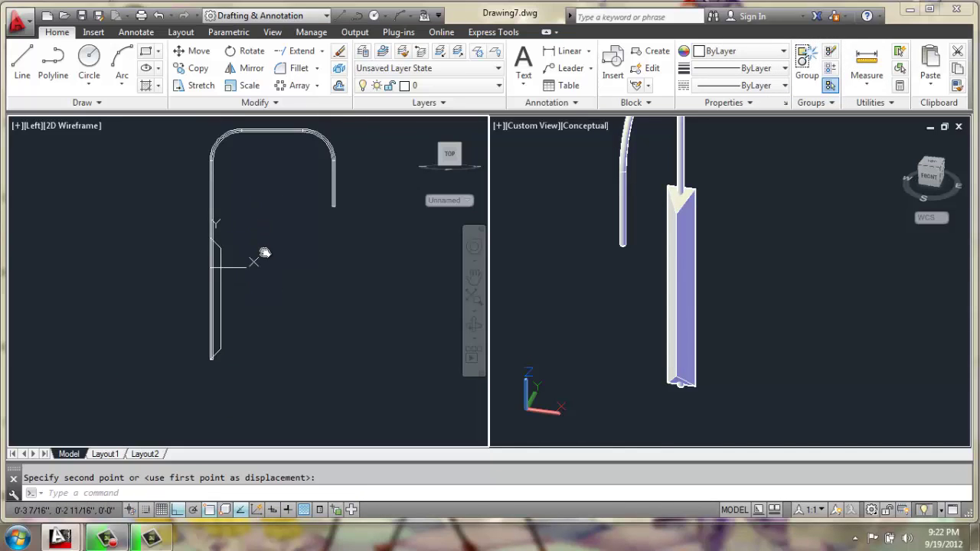
{"action": "middle_click_drag", "start_coordinate": [264, 252], "coordinate": [266, 282]}
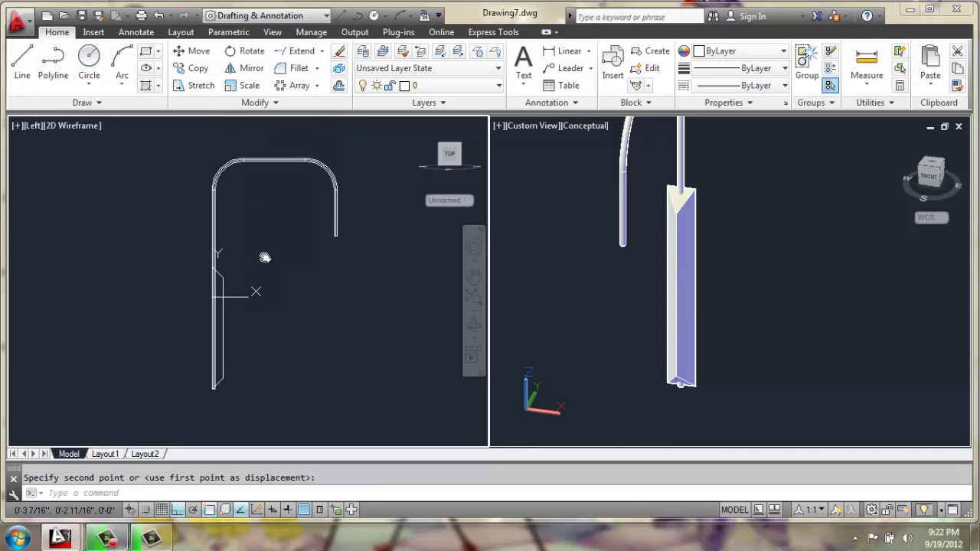
Switch the left viewport to a Top view and zoom in on the wedge mount
{"action": "left_click", "coordinate": [36, 127]}
{"action": "left_click", "coordinate": [63, 159]}
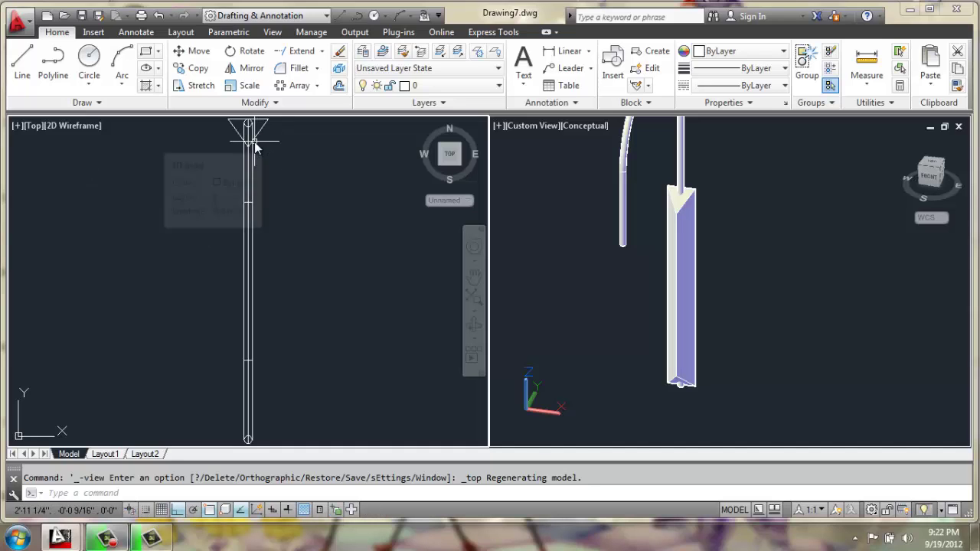
{"action": "middle_click_drag", "start_coordinate": [255, 143], "coordinate": [267, 197]}
{"action": "scroll", "coordinate": [264, 191], "scroll_direction": "up", "scroll_amount": 3}
{"action": "scroll", "coordinate": [261, 175], "scroll_direction": "up", "scroll_amount": 2}
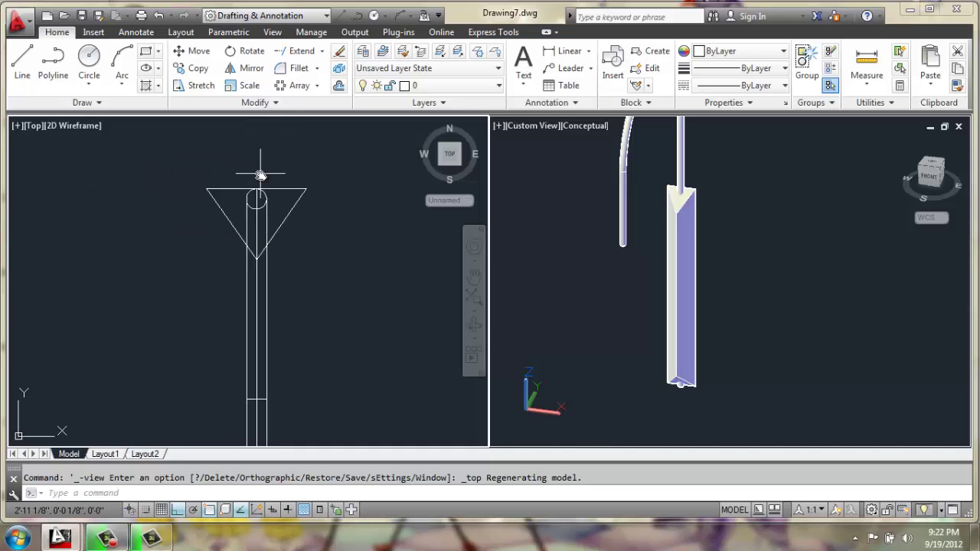
Move the conduit tube 0.1 from its top toward the circle's centre
{"action": "key", "text": "Return"}
{"action": "left_click", "coordinate": [313, 308]}
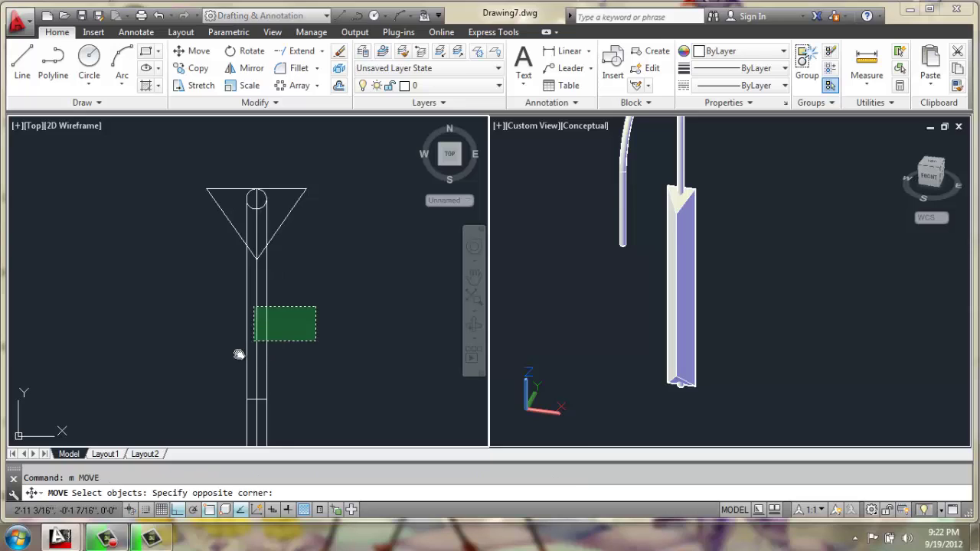
{"action": "left_click", "coordinate": [249, 342]}
{"action": "key", "text": "Return"}
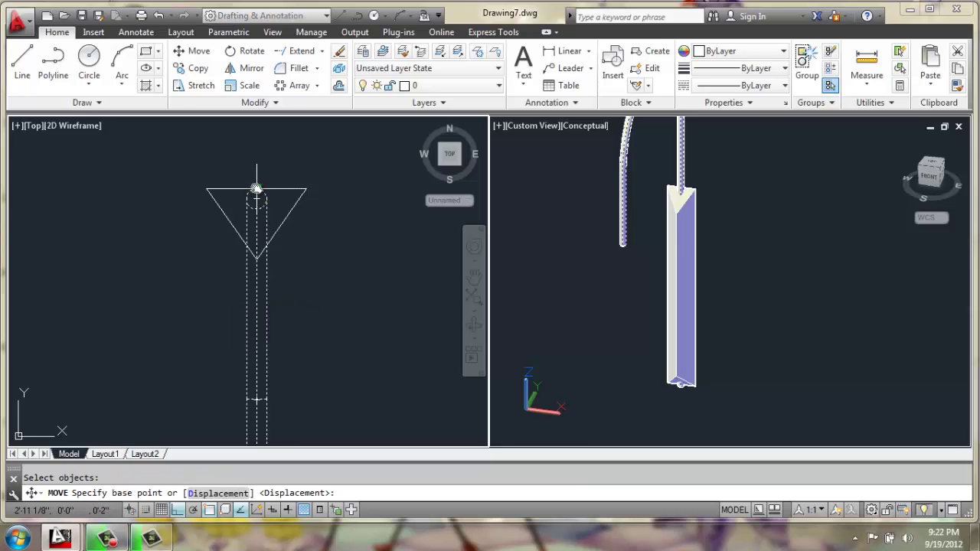
{"action": "left_click", "coordinate": [256, 188]}
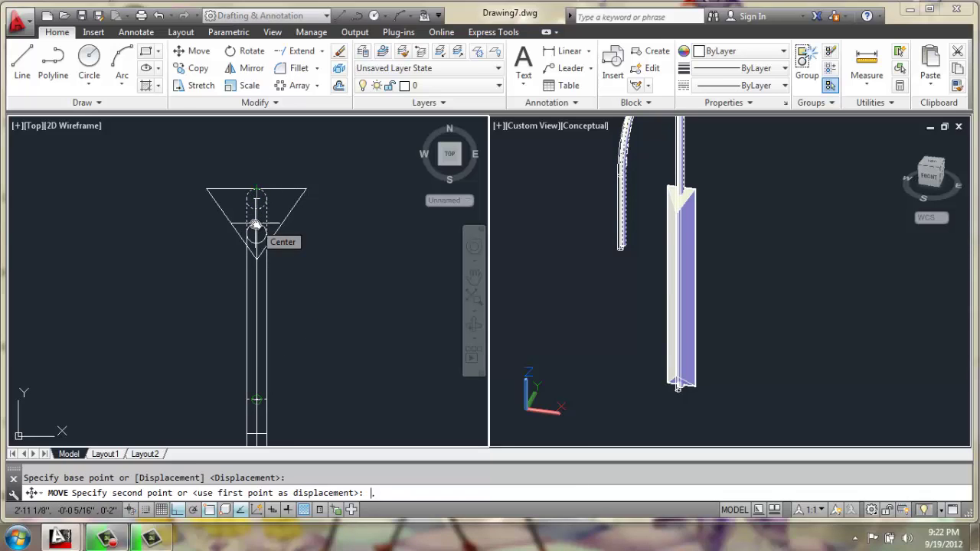
{"action": "key", "text": "Return"}
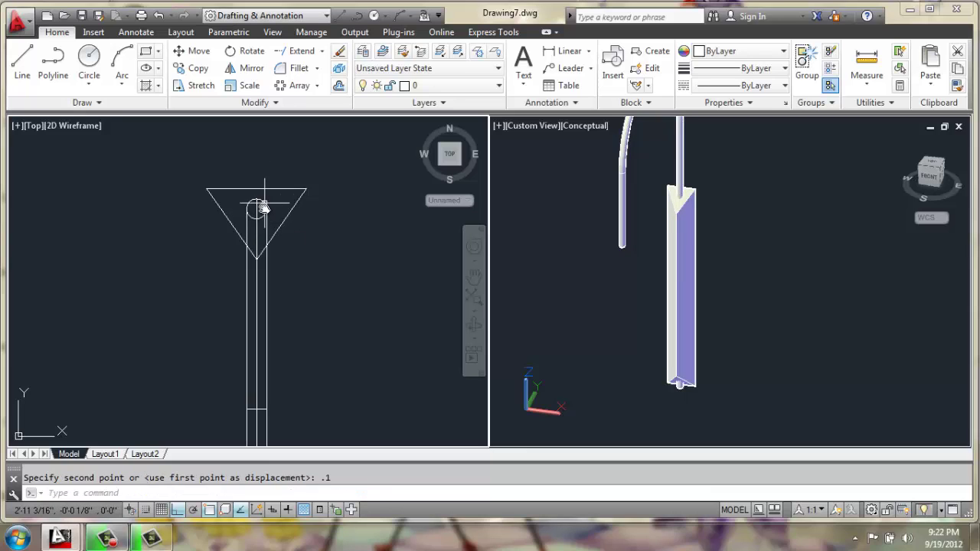
Set the left viewport to the Right view and inspect the tube along the post
{"action": "left_click", "coordinate": [34, 126]}
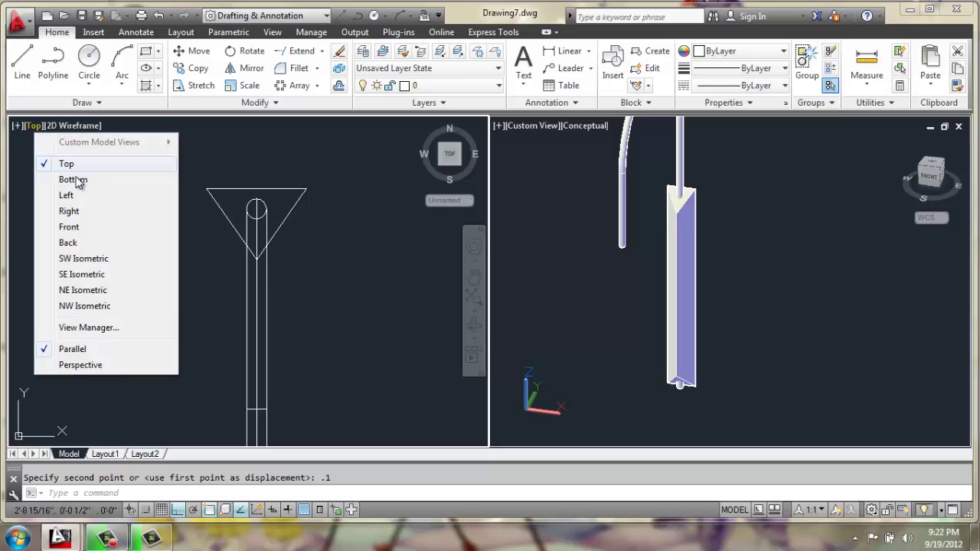
{"action": "left_click", "coordinate": [69, 212]}
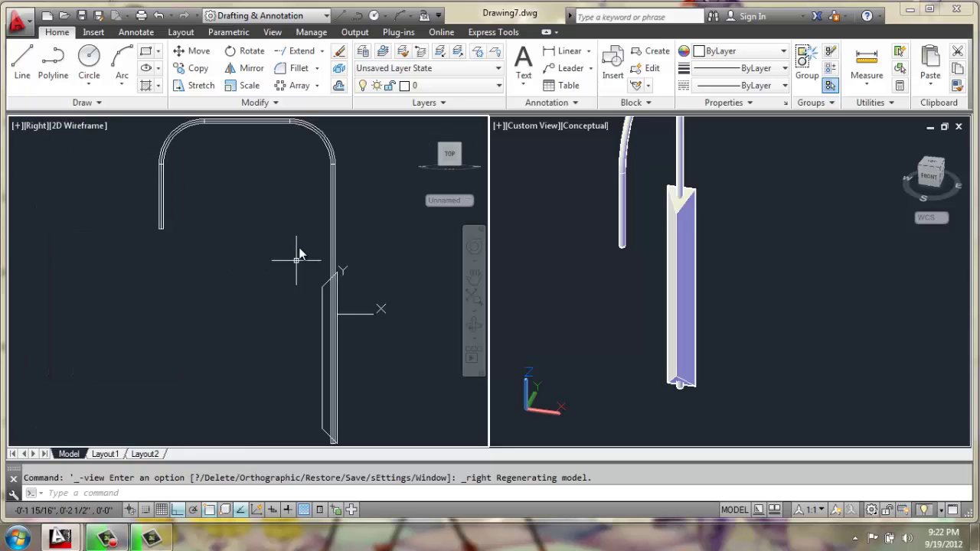
{"action": "middle_click_drag", "start_coordinate": [299, 256], "coordinate": [285, 251]}
{"action": "scroll", "coordinate": [339, 406], "scroll_direction": "up", "scroll_amount": 3}
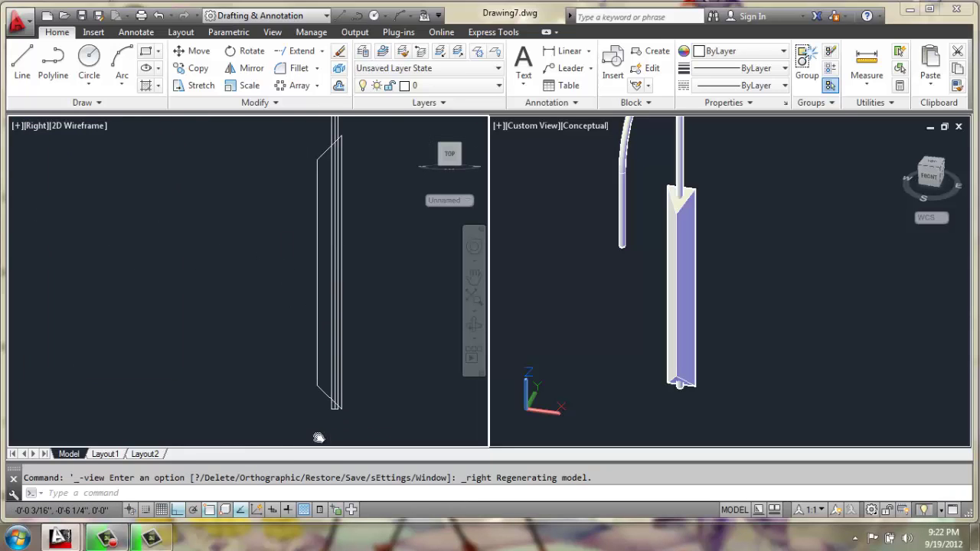
{"action": "middle_click_drag", "start_coordinate": [339, 407], "coordinate": [363, 353]}
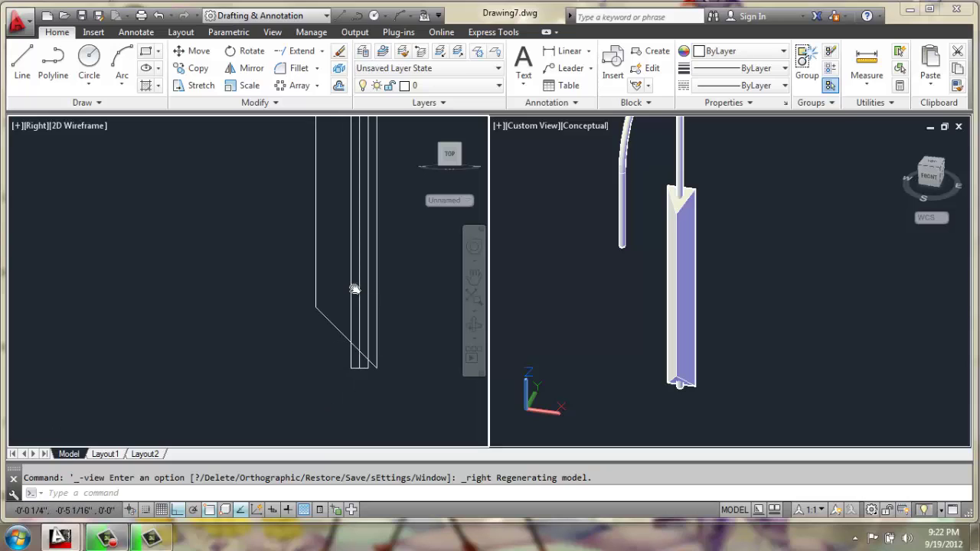
{"action": "scroll", "coordinate": [352, 260], "scroll_direction": "down", "scroll_amount": 3}
{"action": "middle_click_drag", "start_coordinate": [352, 236], "coordinate": [332, 422]}
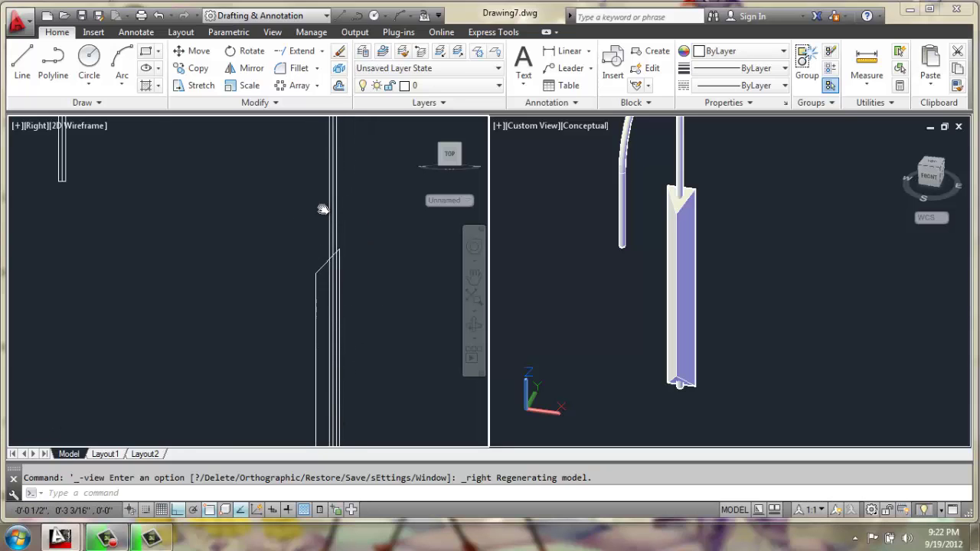
{"action": "scroll", "coordinate": [321, 210], "scroll_direction": "down", "scroll_amount": 3}
{"action": "middle_click_drag", "start_coordinate": [350, 245], "coordinate": [282, 262]}
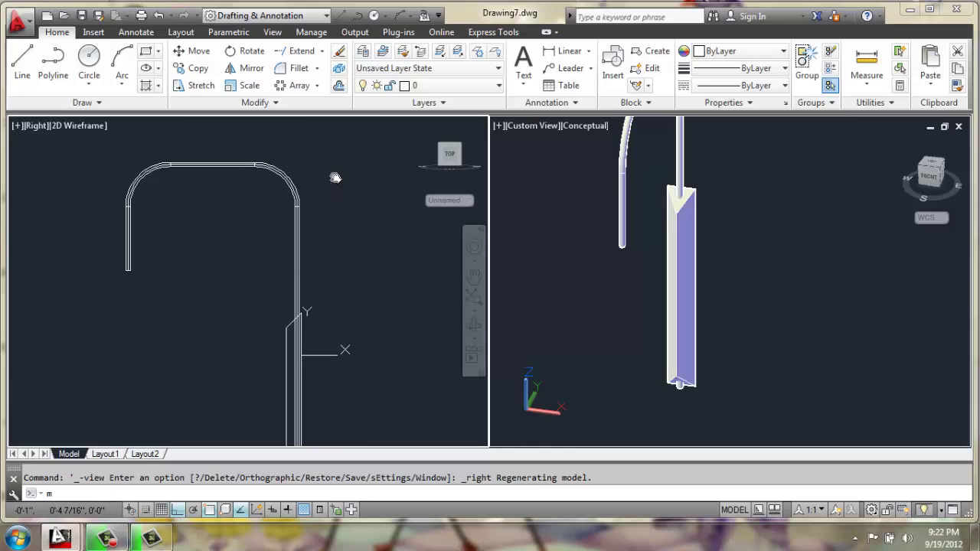
Move the conduit tube 1 unit downward from its short leg end
{"action": "key", "text": "Return"}
{"action": "left_click", "coordinate": [301, 191]}
{"action": "left_click", "coordinate": [258, 164]}
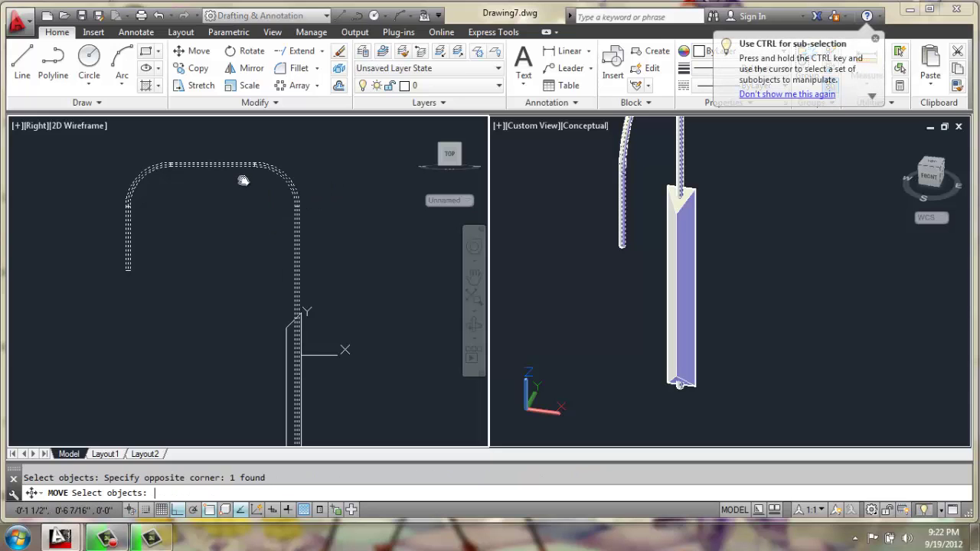
{"action": "key", "text": "Return"}
{"action": "left_click", "coordinate": [125, 272]}
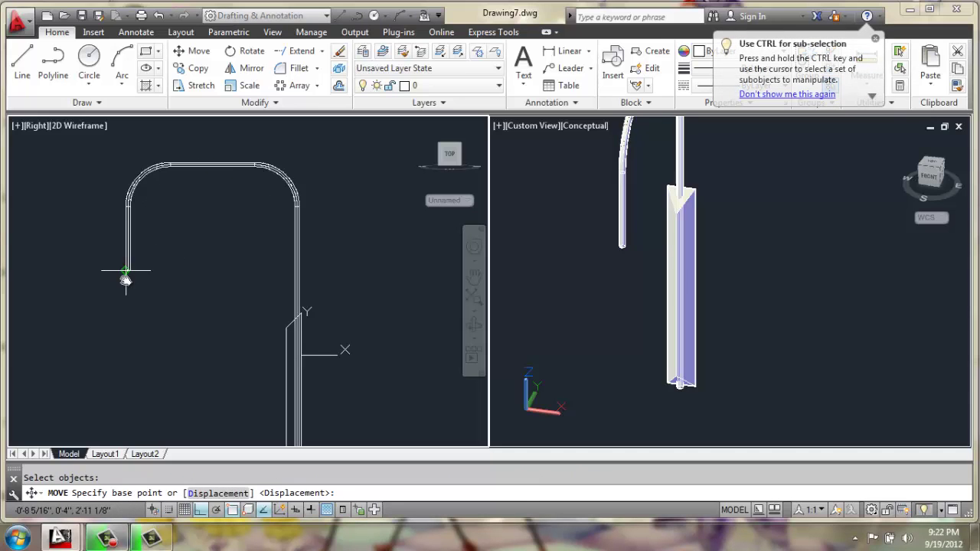
{"action": "type", "text": "1"}
{"action": "key", "text": "Return"}
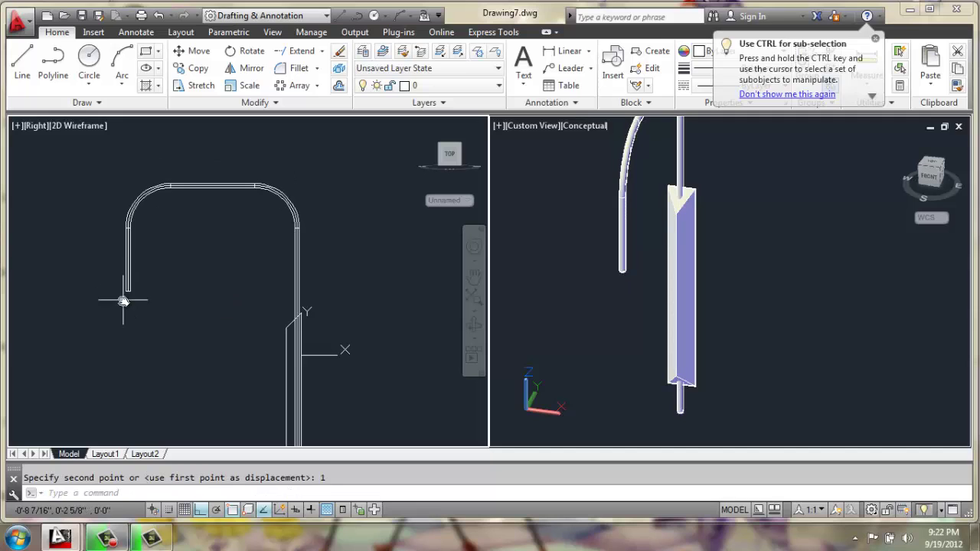
Pan the side view and cancel the unfinished move with Esc
{"action": "scroll", "coordinate": [221, 251], "scroll_direction": "down", "scroll_amount": 2}
{"action": "mouse_move", "coordinate": [218, 269]}
{"action": "middle_mouse_down"}
{"action": "mouse_move", "coordinate": [243, 260]}
{"action": "mouse_move", "coordinate": [254, 239]}
{"action": "middle_mouse_up"}
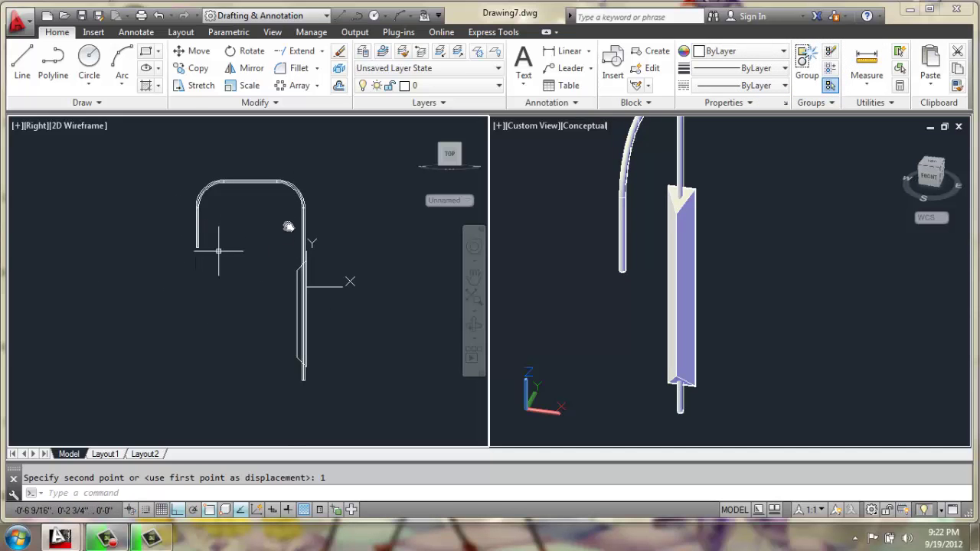
{"action": "key", "text": "Escape"}
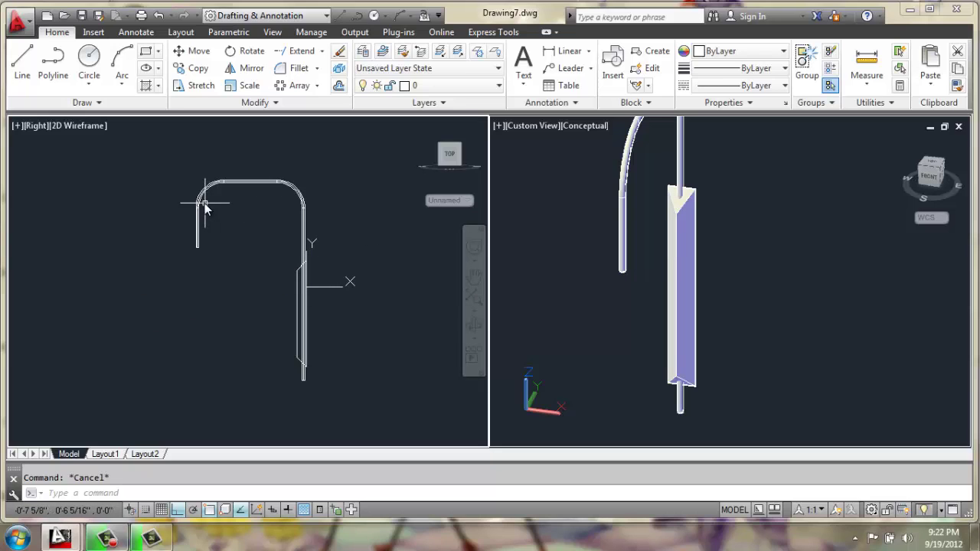
Copy the bent conduit 12 units to the left from its bottom end
{"action": "key", "text": "Return"}
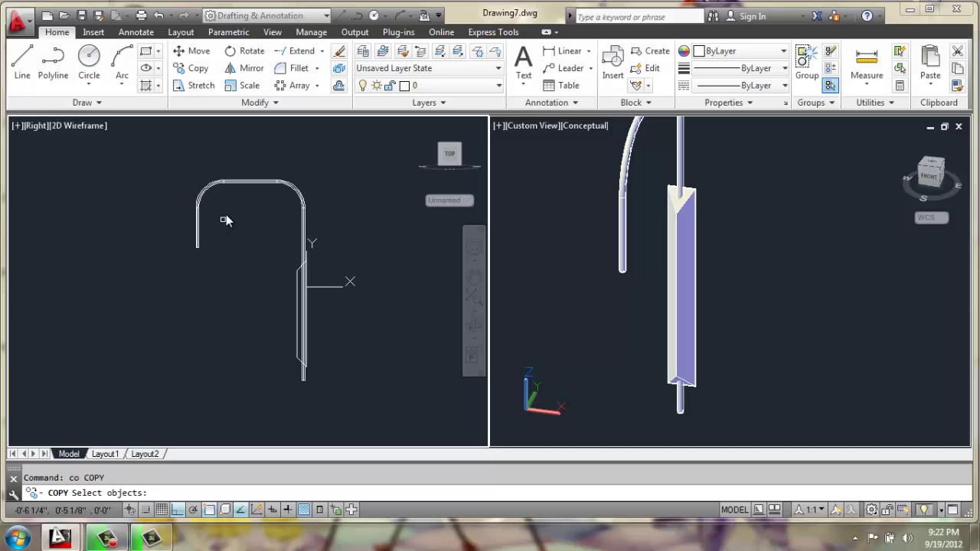
{"action": "left_click", "coordinate": [226, 213]}
{"action": "left_click", "coordinate": [170, 238]}
{"action": "key", "text": "Return"}
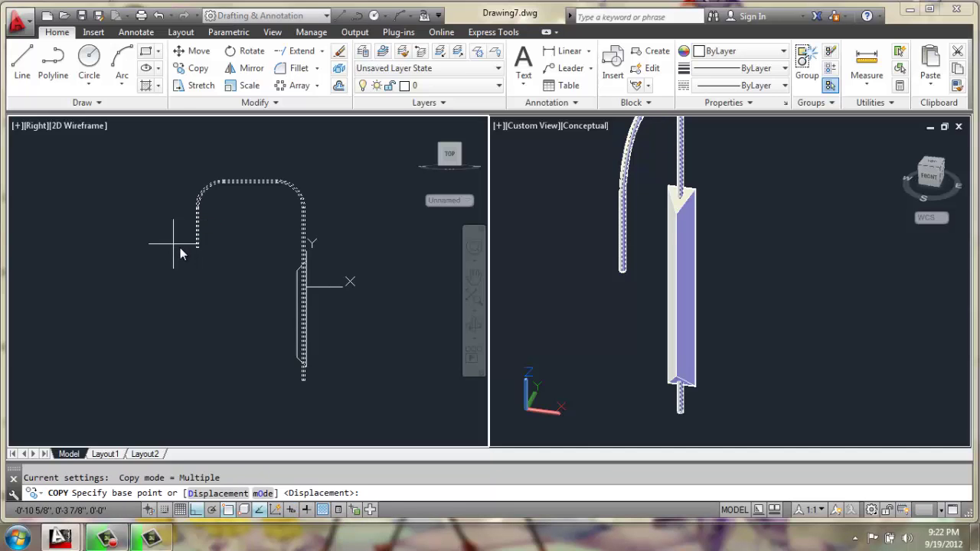
{"action": "left_click", "coordinate": [197, 247]}
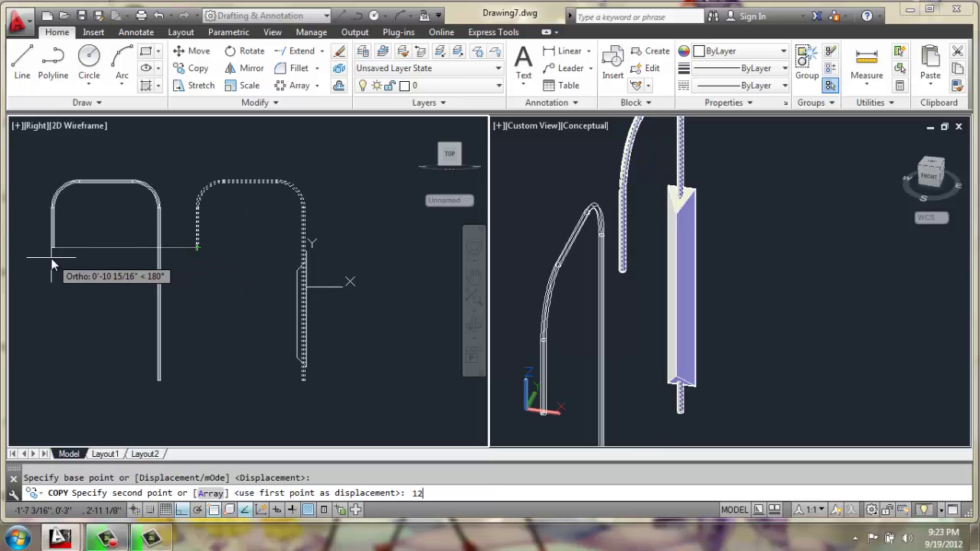
{"action": "type", "text": "12"}
{"action": "key", "text": "Return"}
{"action": "key", "text": "Return"}
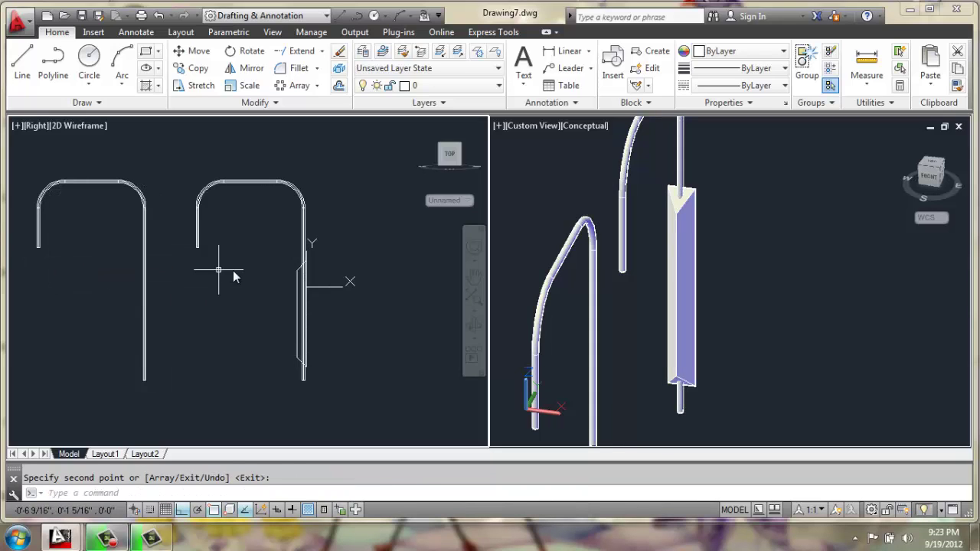
{"action": "scroll", "coordinate": [285, 287], "scroll_direction": "up", "scroll_amount": 2}
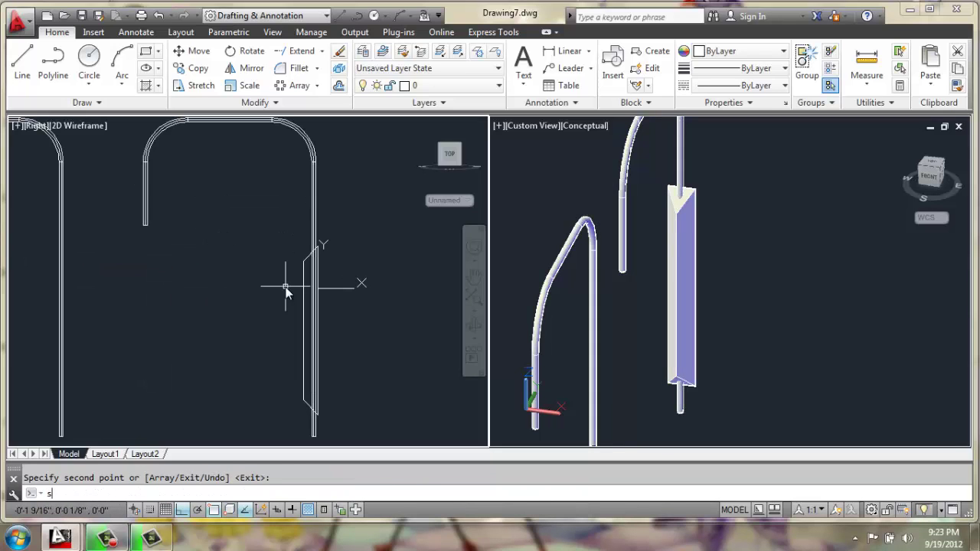
Subtract the original bent conduit from the wedge wall mount
{"action": "type", "text": "subtract"}
{"action": "key", "text": "Return"}
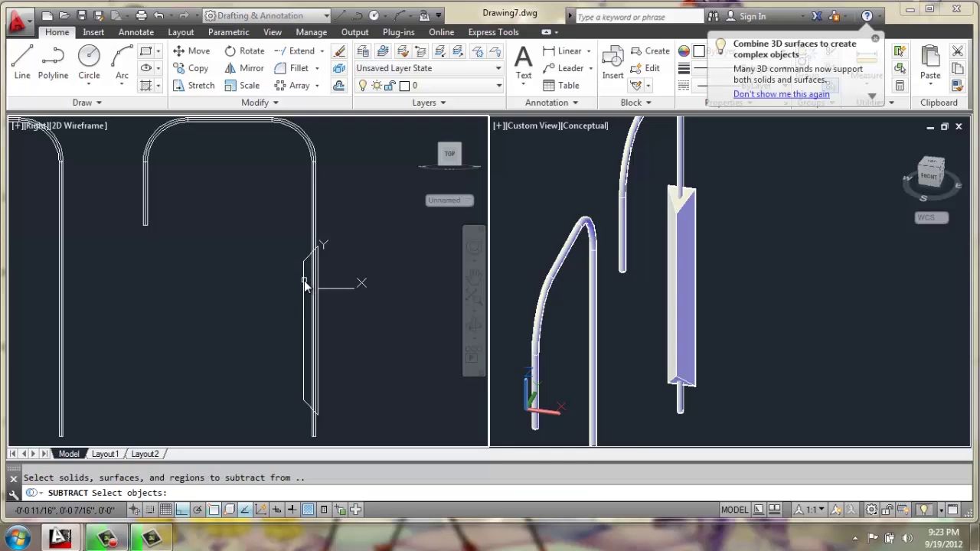
{"action": "left_click", "coordinate": [304, 280]}
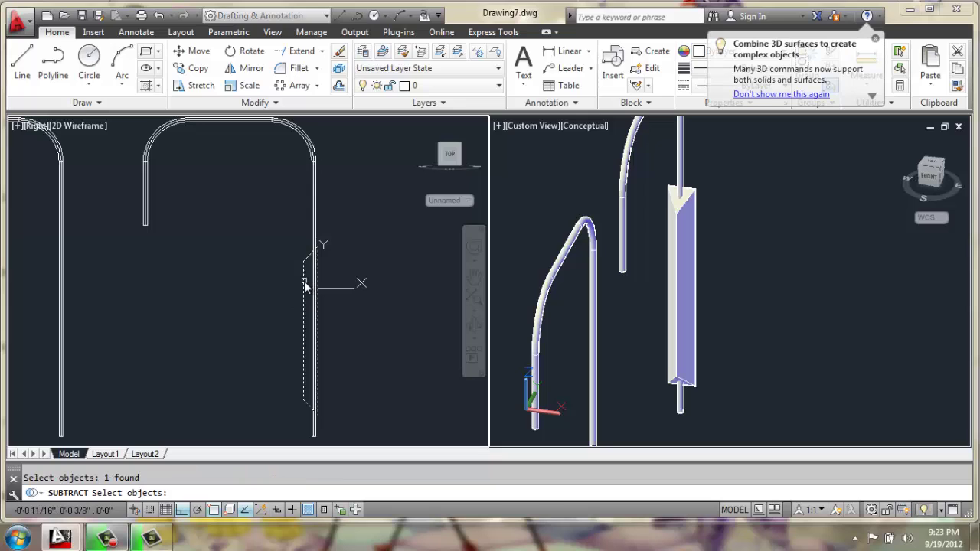
{"action": "key", "text": "Return"}
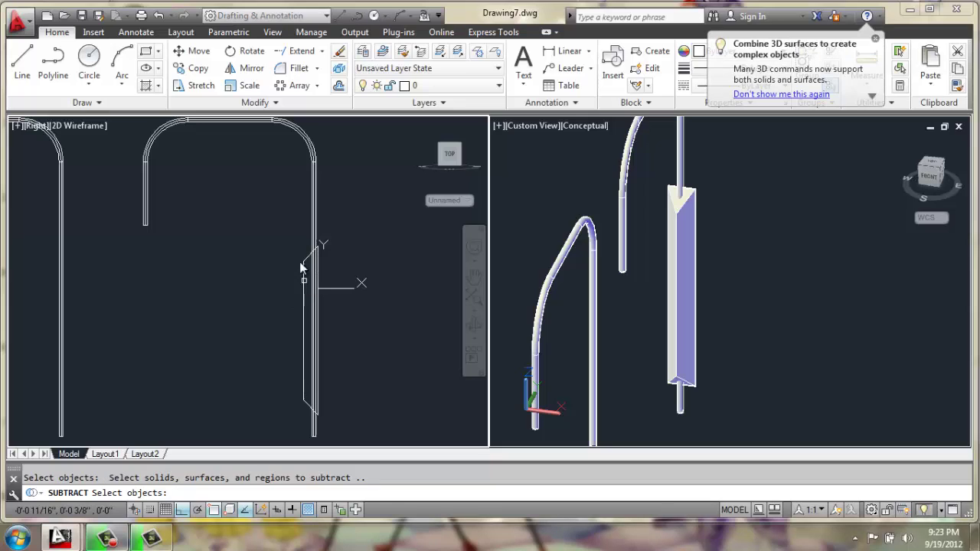
{"action": "left_click", "coordinate": [312, 222]}
{"action": "key", "text": "Return"}
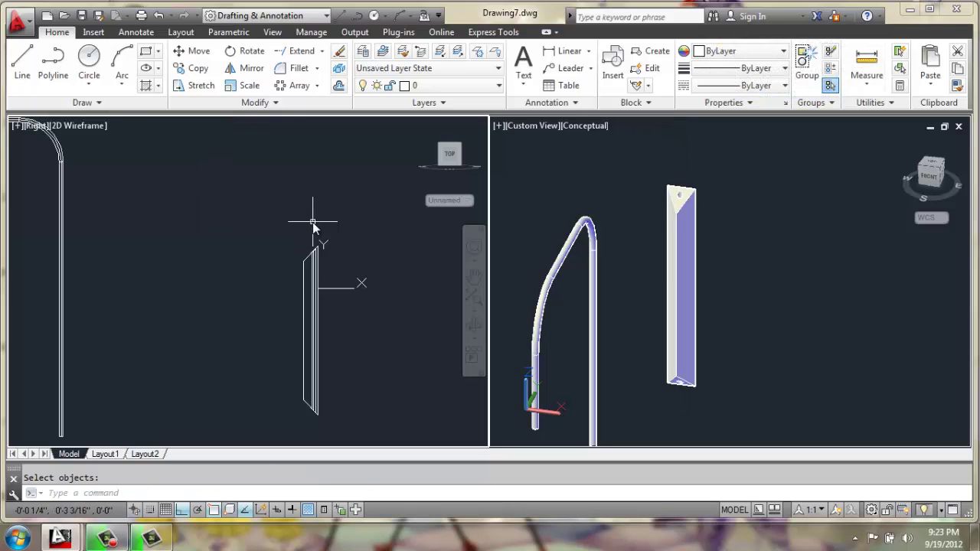
Zoom the 3D viewport to check the hole, then reactivate the side view
{"action": "left_click", "coordinate": [708, 170]}
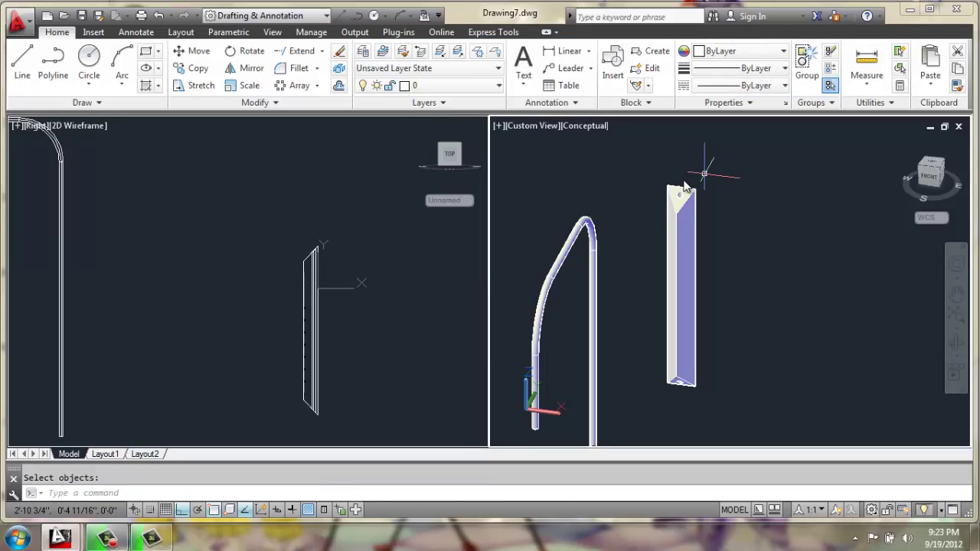
{"action": "scroll", "coordinate": [674, 192], "scroll_direction": "up", "scroll_amount": 5}
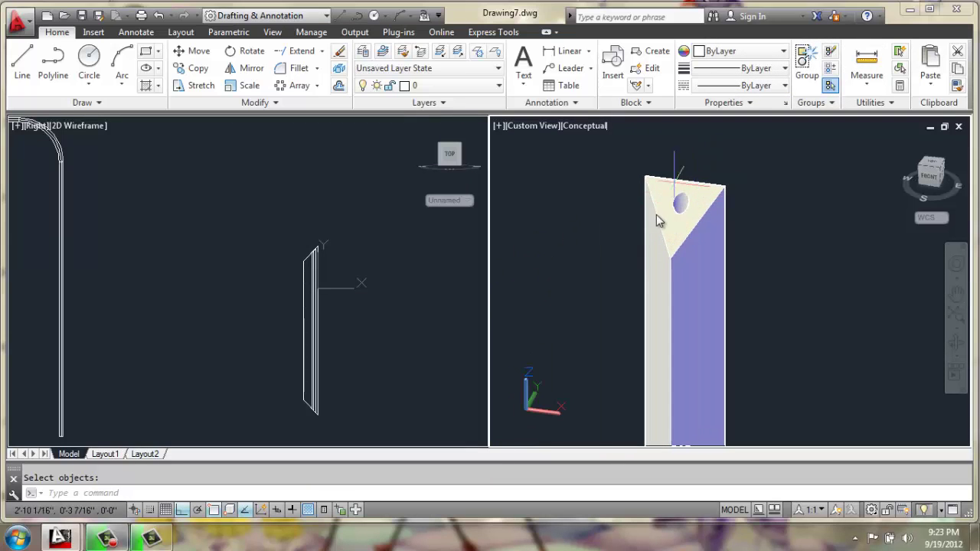
{"action": "scroll", "coordinate": [709, 210], "scroll_direction": "down", "scroll_amount": 6}
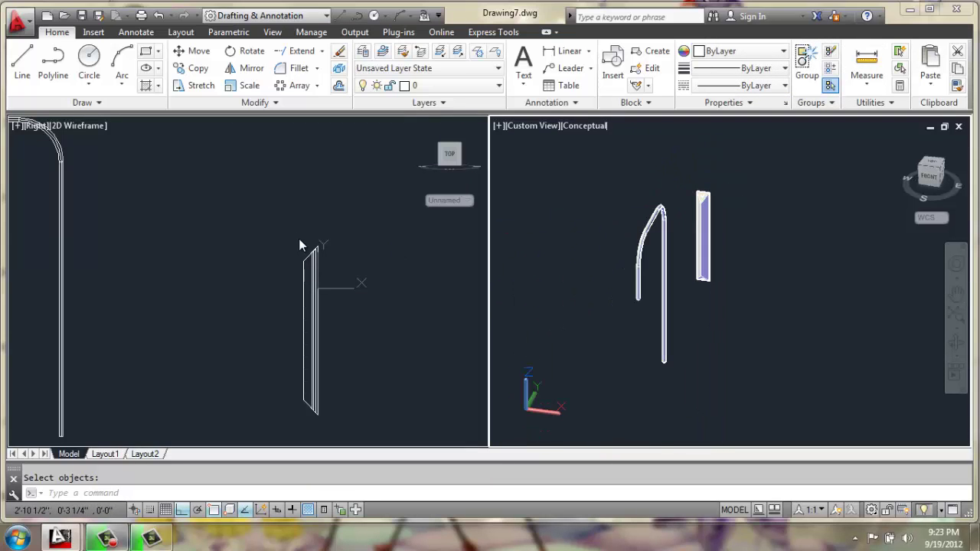
{"action": "left_click", "coordinate": [213, 251]}
Move the copied conduit 12 units right from its bottom end into the mount's hole
{"action": "scroll", "coordinate": [153, 230], "scroll_direction": "down", "scroll_amount": 3}
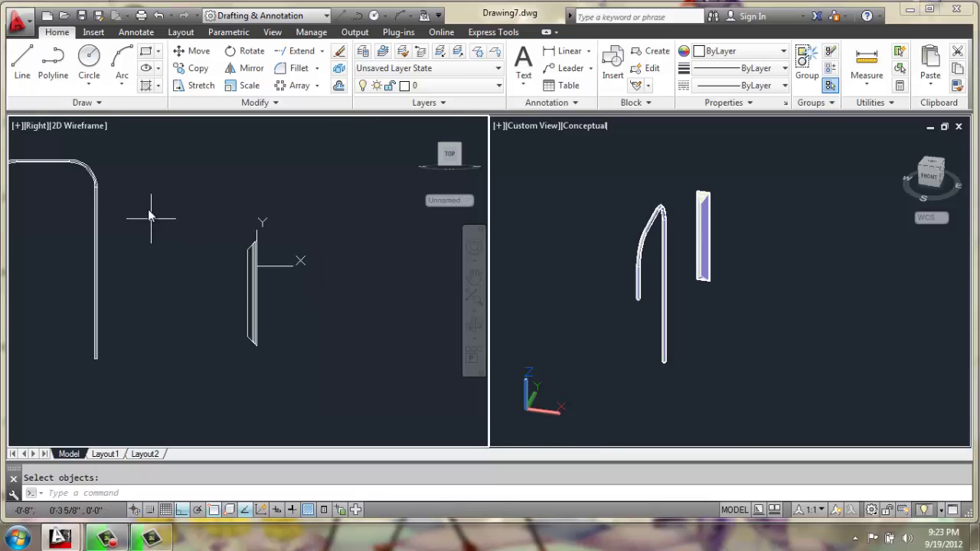
{"action": "type", "text": "m"}
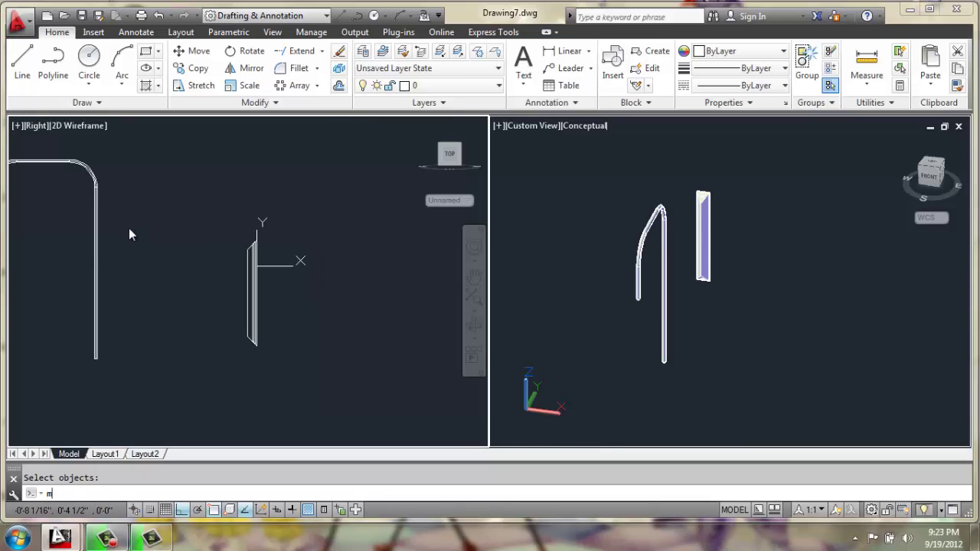
{"action": "key", "text": "Return"}
{"action": "left_click", "coordinate": [153, 217]}
{"action": "left_click", "coordinate": [48, 273]}
{"action": "key", "text": "Return"}
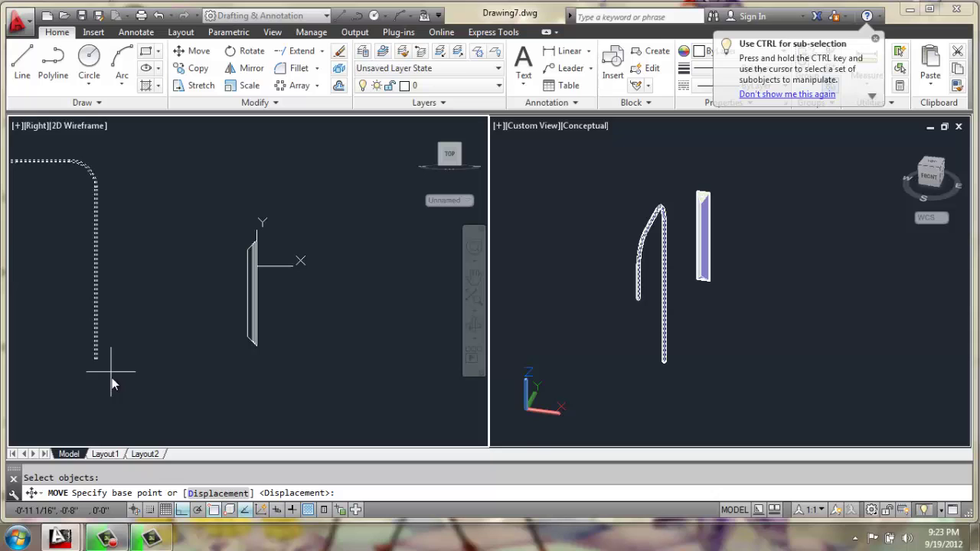
{"action": "left_click", "coordinate": [92, 359]}
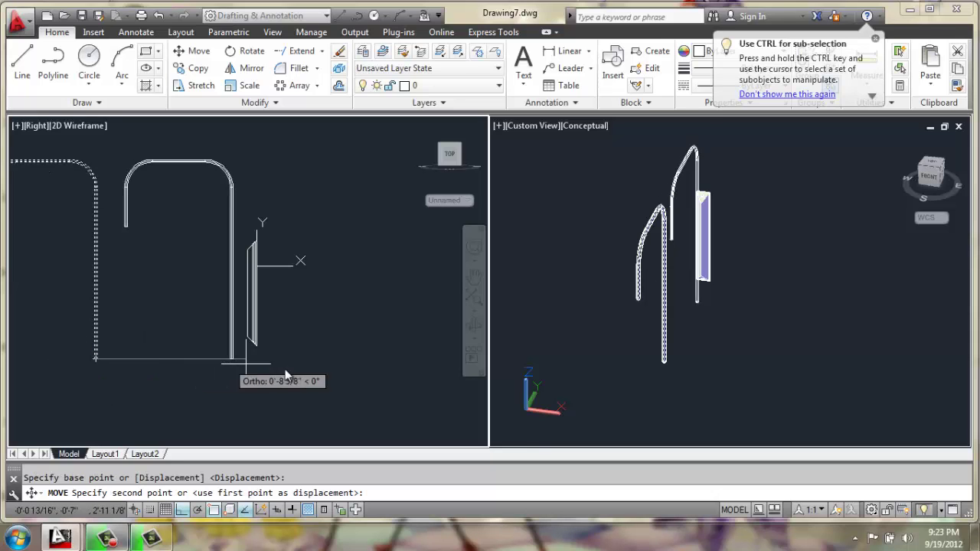
{"action": "type", "text": "12"}
{"action": "key", "text": "Return"}
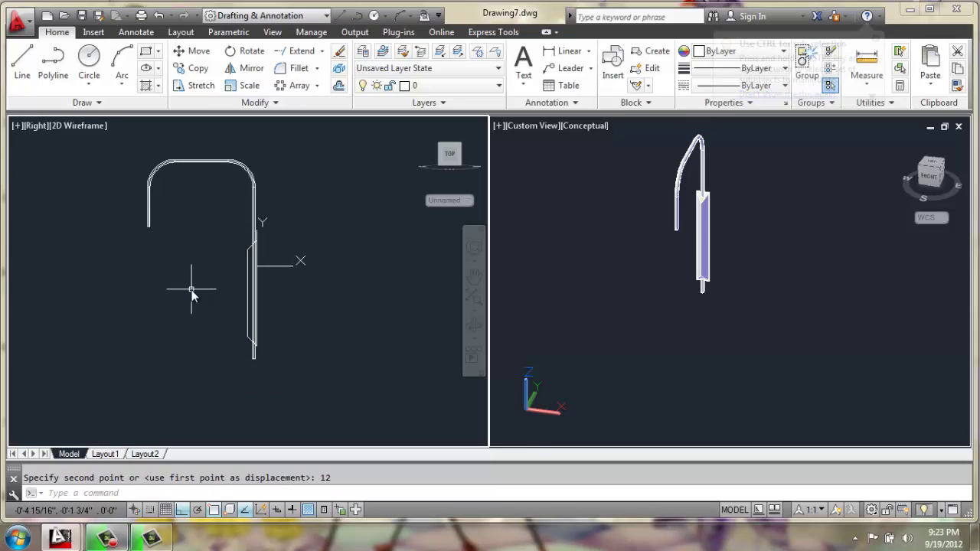
{"action": "left_click", "coordinate": [746, 299]}
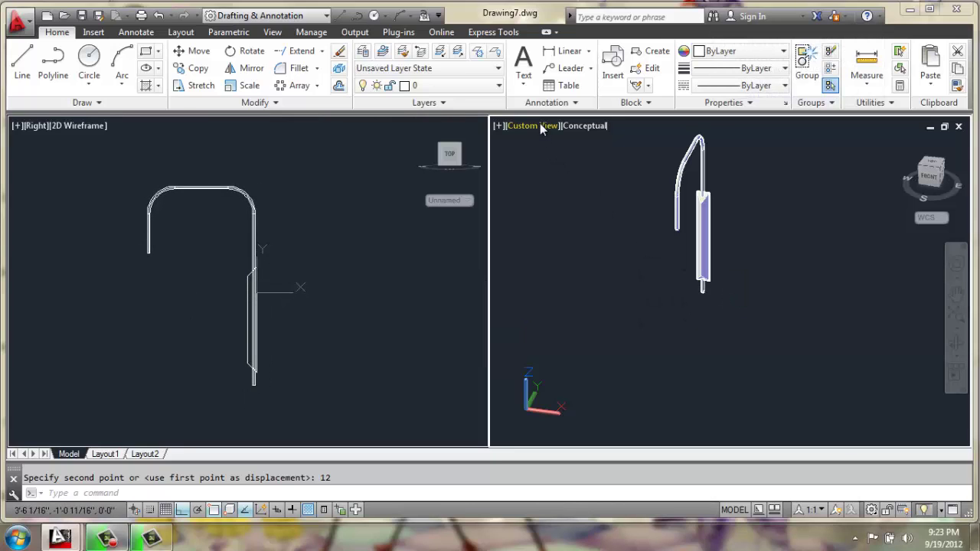
Set the 3D viewport to SW Isometric and frame the conduit and wall mount
{"action": "left_click", "coordinate": [540, 127]}
{"action": "left_click", "coordinate": [591, 258]}
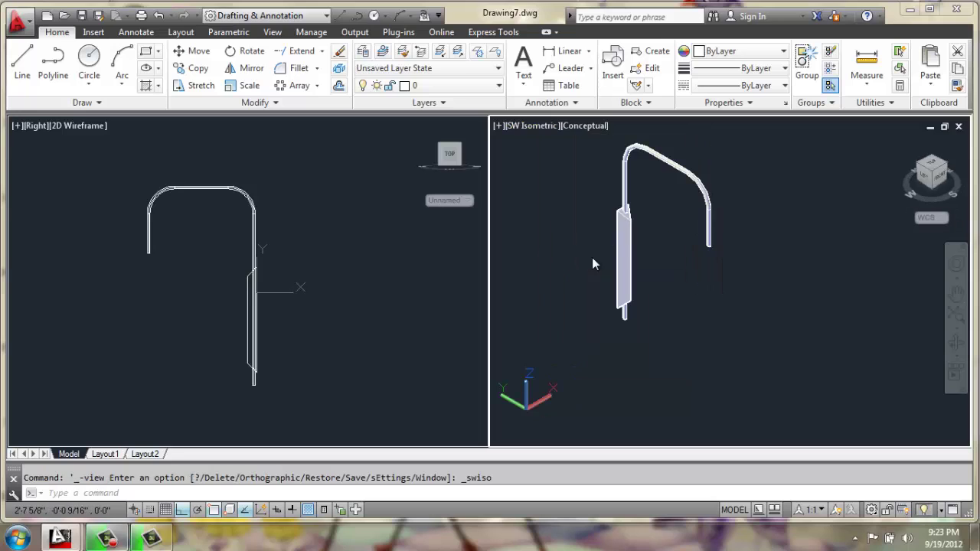
{"action": "middle_click_drag", "start_coordinate": [584, 225], "coordinate": [596, 262]}
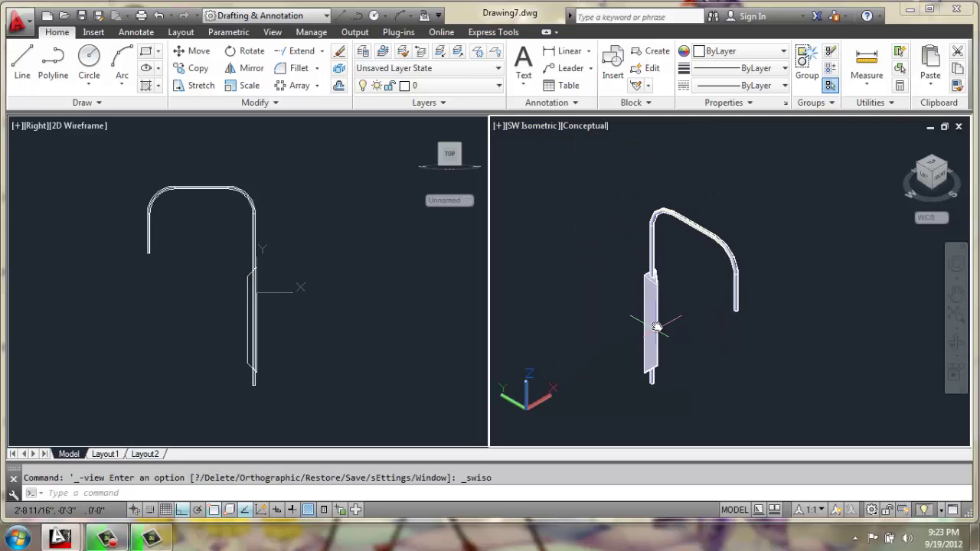
{"action": "scroll", "coordinate": [606, 291], "scroll_direction": "up", "scroll_amount": 3}
{"action": "middle_click_drag", "start_coordinate": [584, 297], "coordinate": [589, 271]}
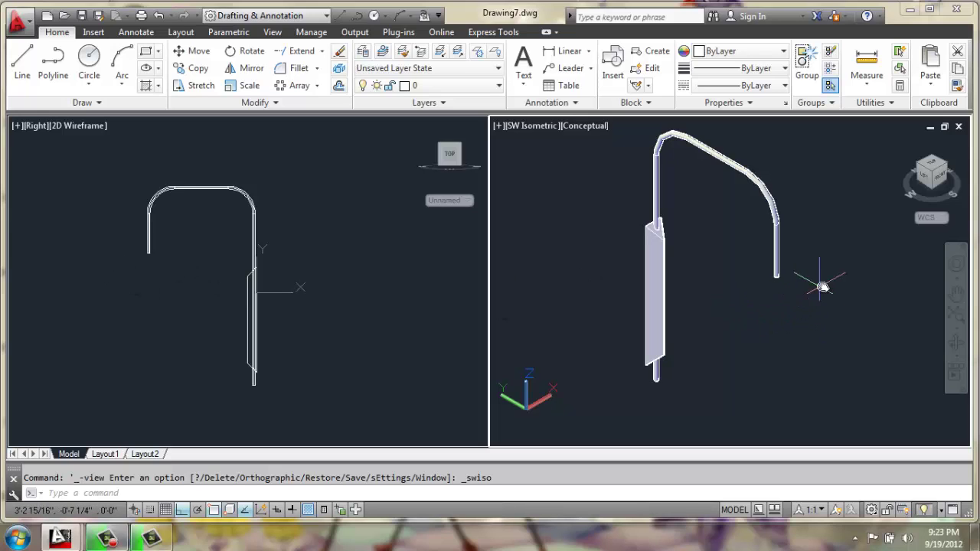
{"action": "middle_click_drag", "start_coordinate": [822, 287], "coordinate": [711, 295]}
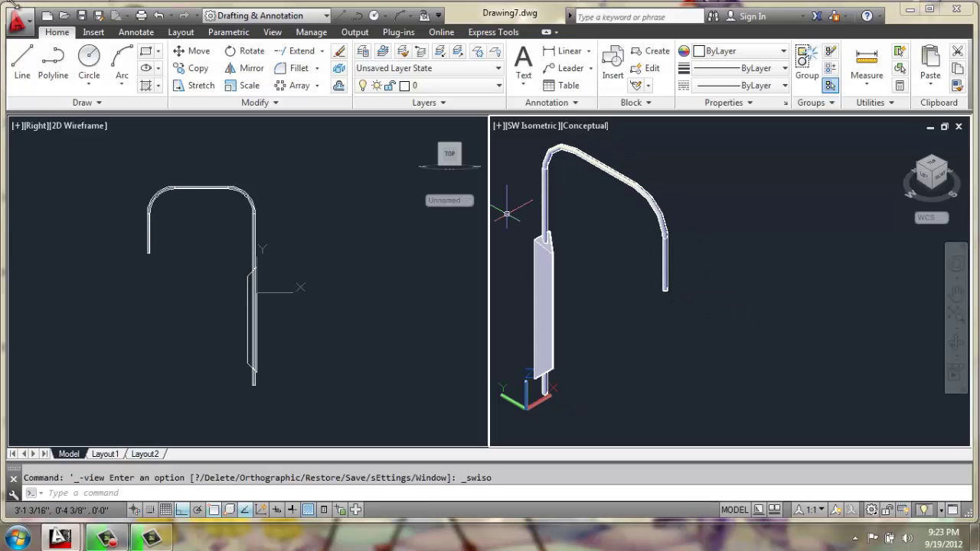
Draw a small circle centred at the conduit's lower end
{"action": "left_click", "coordinate": [89, 58]}
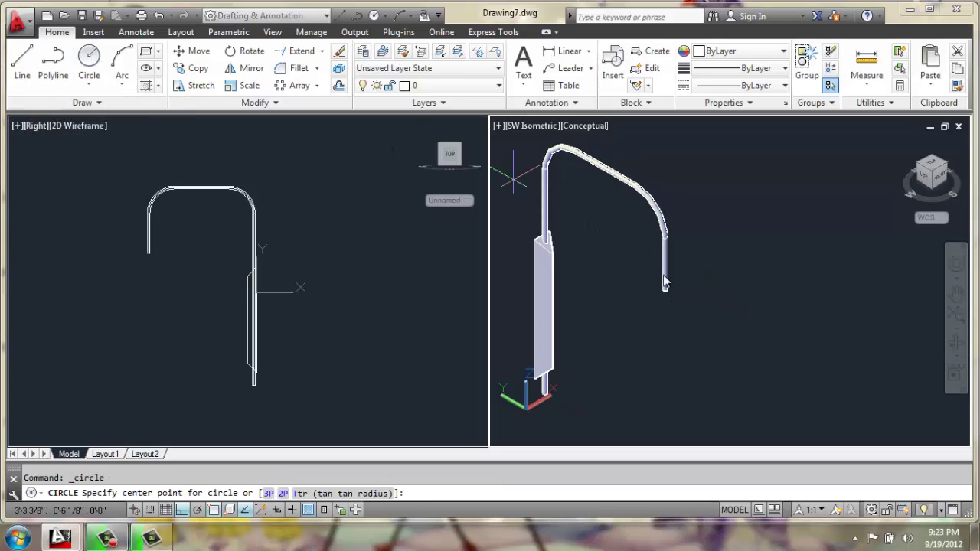
{"action": "scroll", "coordinate": [680, 308], "scroll_direction": "up", "scroll_amount": 3}
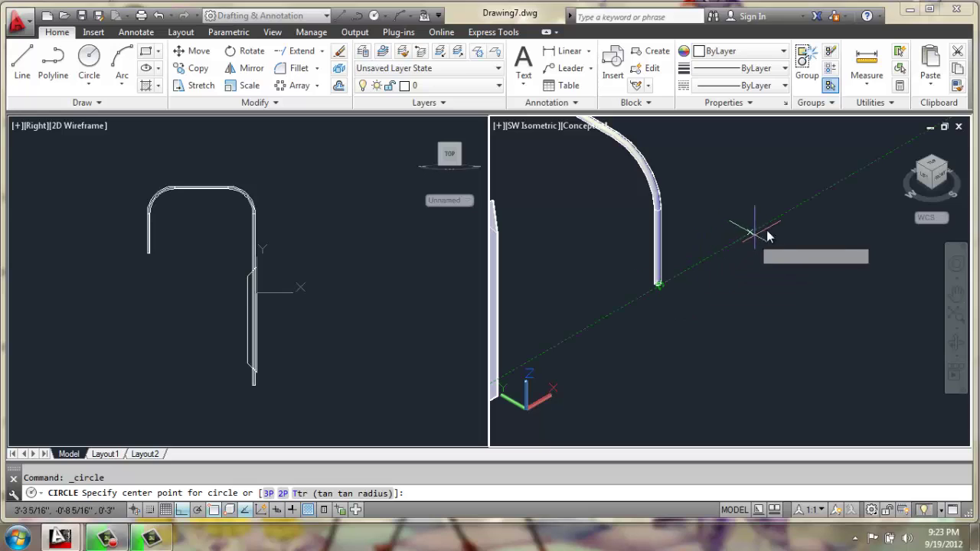
{"action": "left_click", "coordinate": [835, 193]}
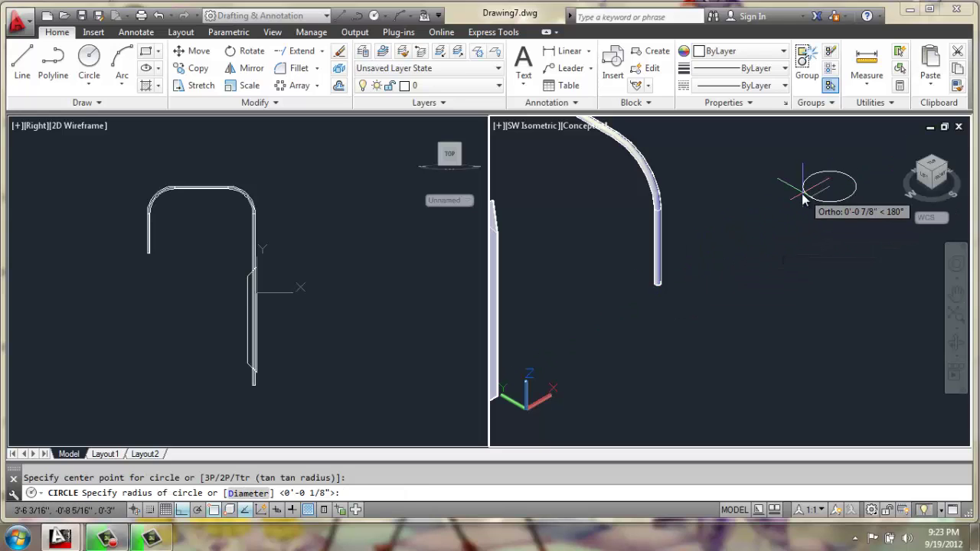
{"action": "type", "text": ".1"}
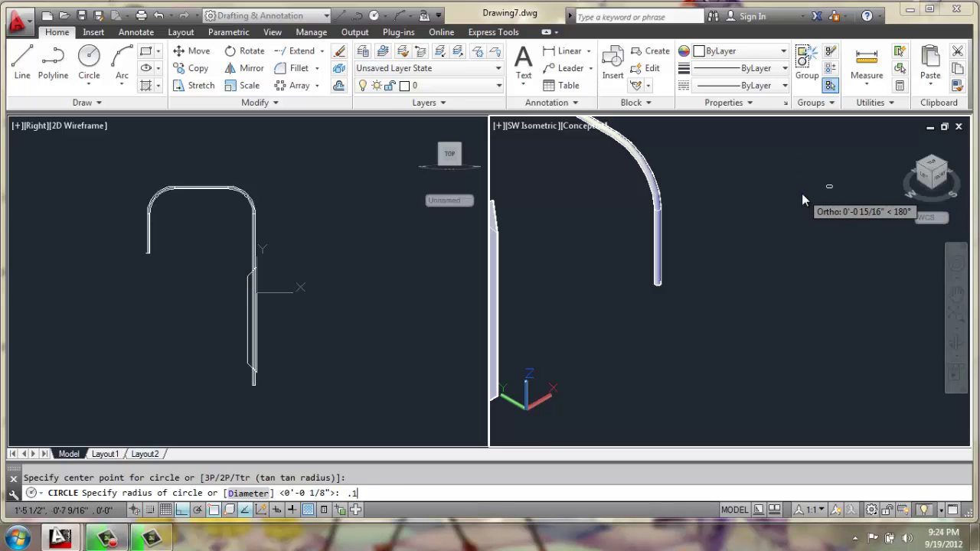
{"action": "key", "text": "Return"}
{"action": "middle_click_drag", "start_coordinate": [857, 200], "coordinate": [656, 239]}
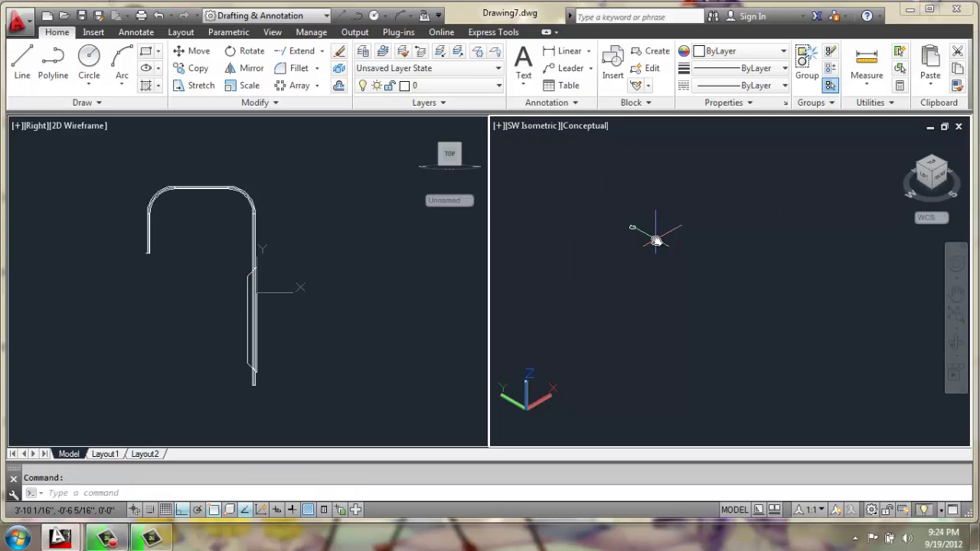
Draw a 1-unit line down from the small circle's centre and a radius-2 circle at its end
{"action": "key", "text": "Return"}
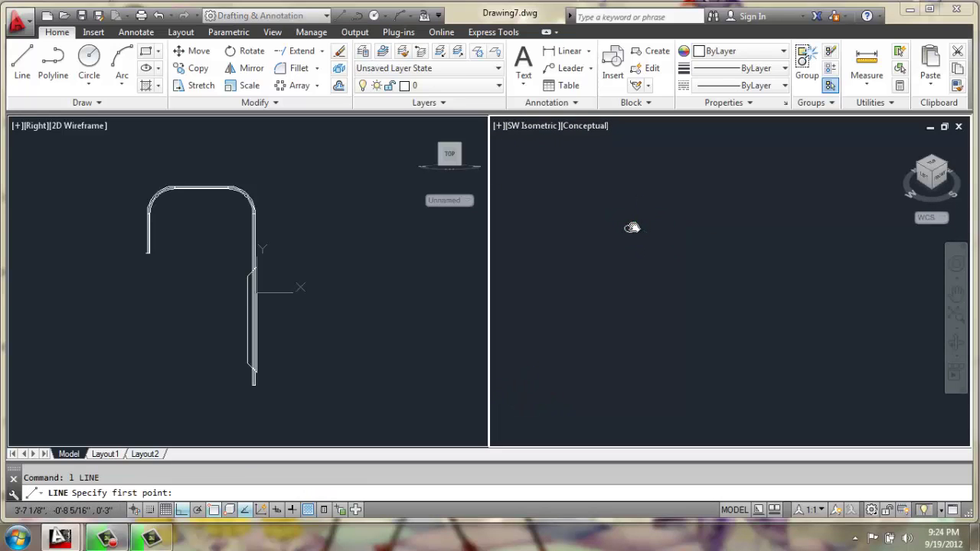
{"action": "left_click", "coordinate": [627, 229]}
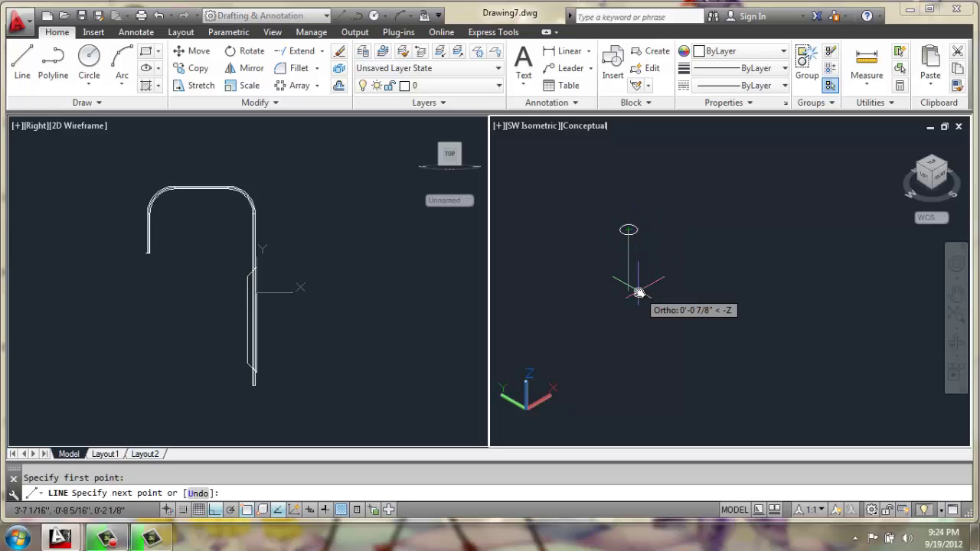
{"action": "type", "text": "1"}
{"action": "key", "text": "Return"}
{"action": "key", "text": "Return"}
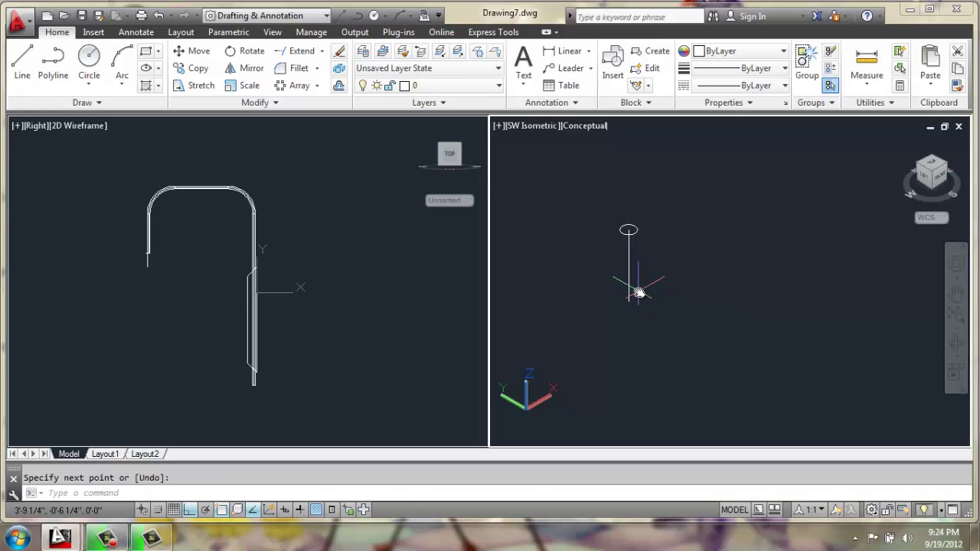
{"action": "type", "text": "c"}
{"action": "key", "text": "Return"}
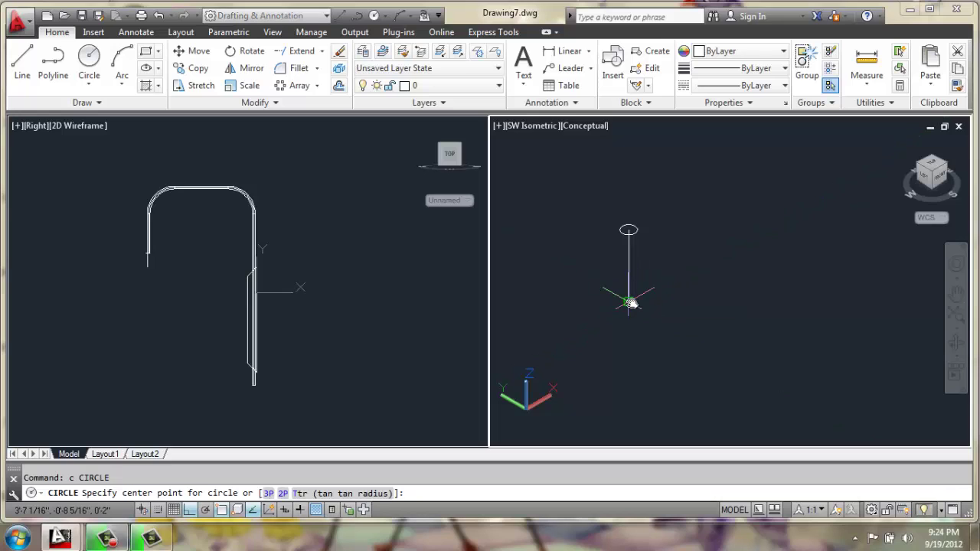
{"action": "left_click", "coordinate": [628, 301]}
{"action": "type", "text": "2"}
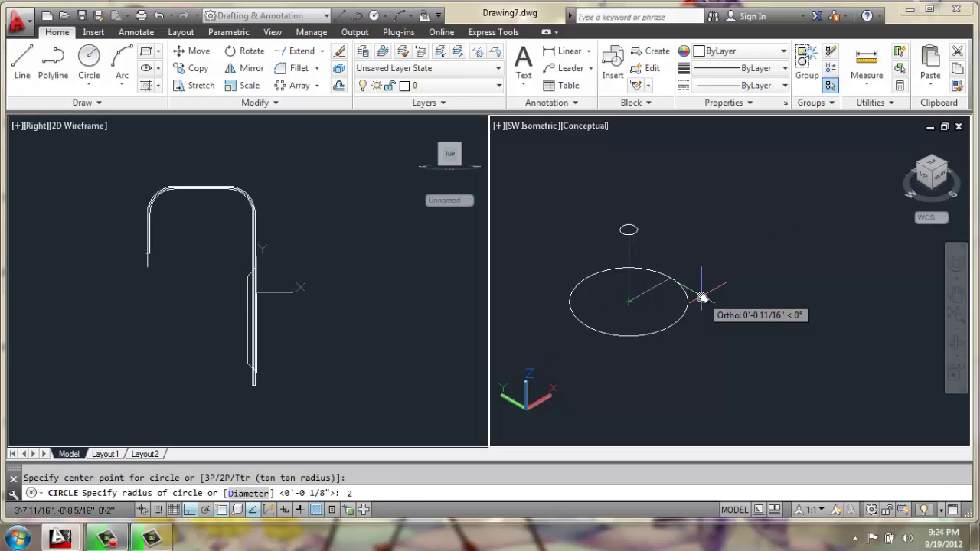
{"action": "key", "text": "Return"}
{"action": "scroll", "coordinate": [699, 291], "scroll_direction": "down", "scroll_amount": 4}
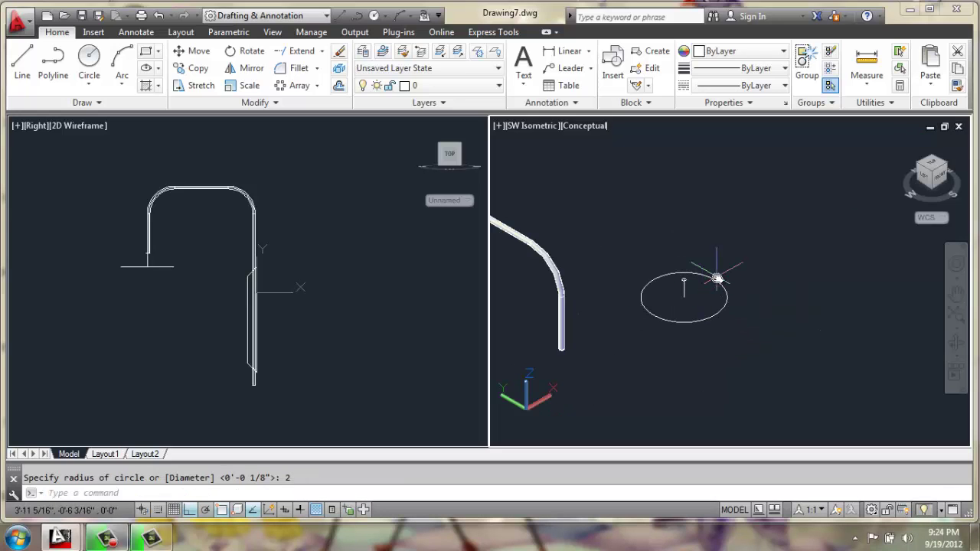
{"action": "middle_click_drag", "start_coordinate": [753, 268], "coordinate": [724, 273]}
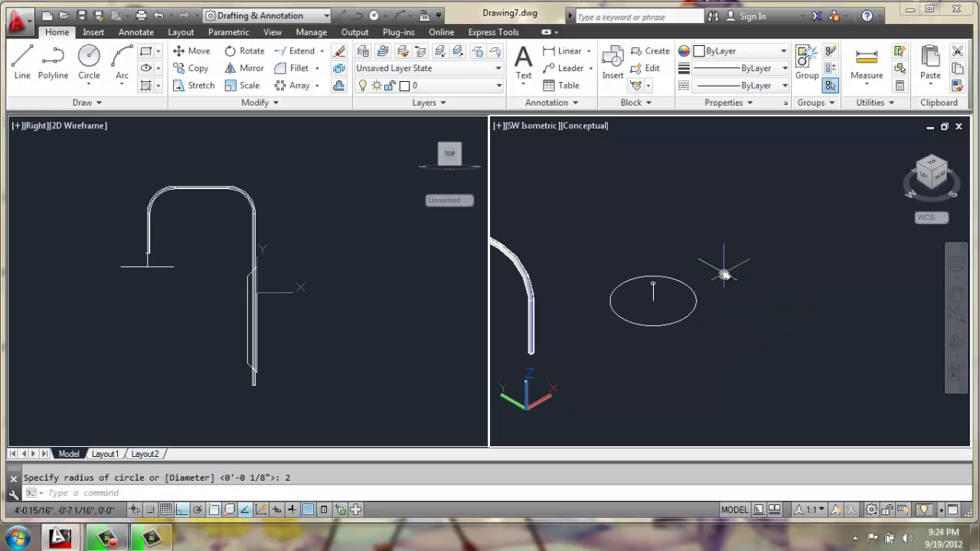
Start LOFT and select the small circle, then the radius-2 circle, as cross sections
{"action": "type", "text": "loft"}
{"action": "key", "text": "Return"}
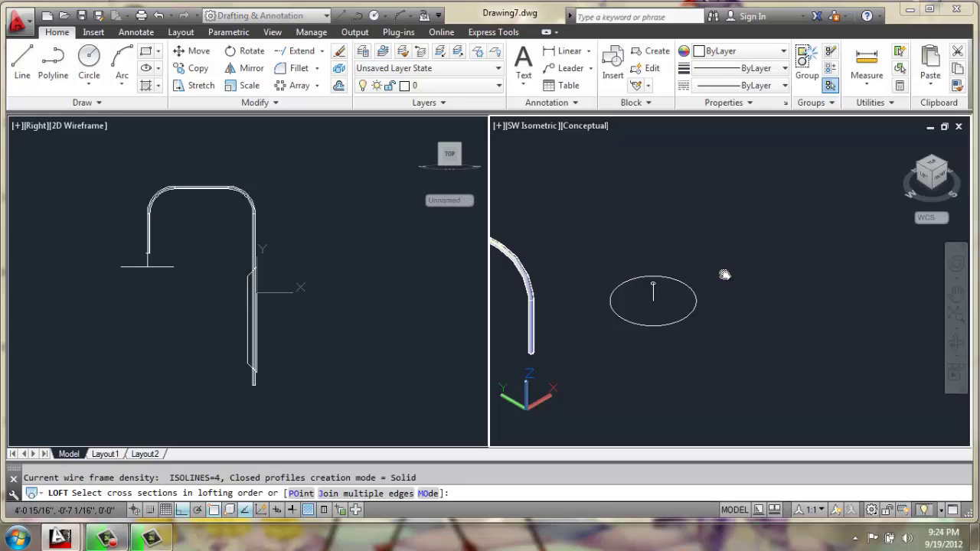
{"action": "scroll", "coordinate": [668, 292], "scroll_direction": "up", "scroll_amount": 4}
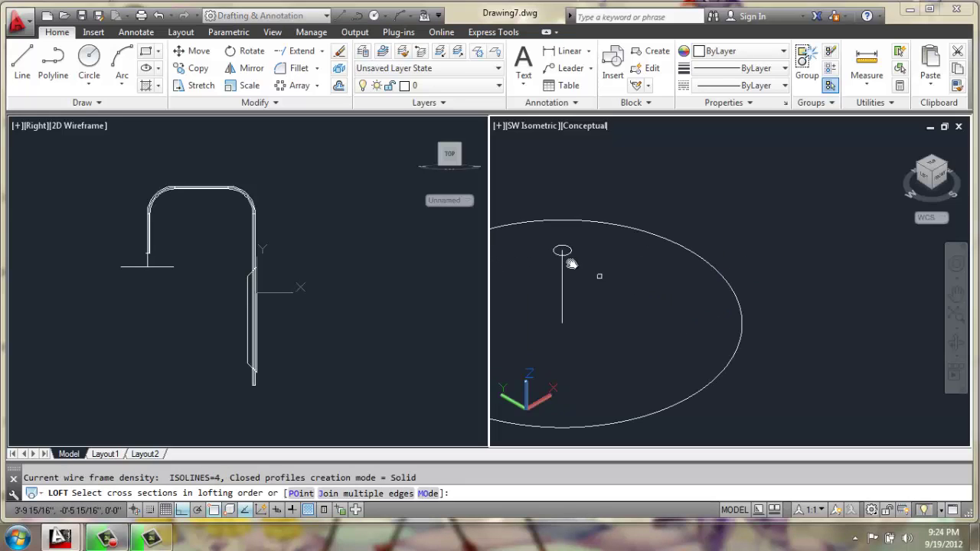
{"action": "left_click", "coordinate": [563, 252]}
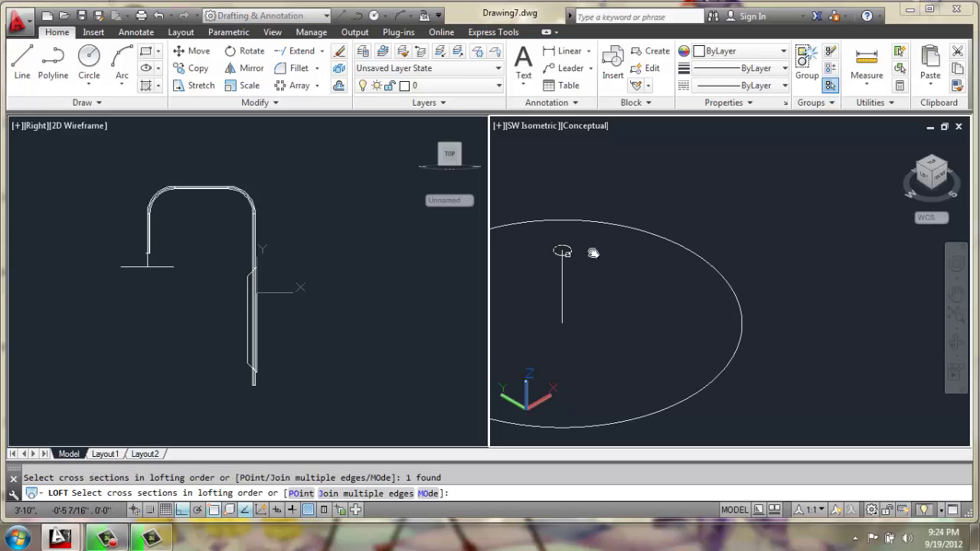
{"action": "left_click", "coordinate": [634, 229]}
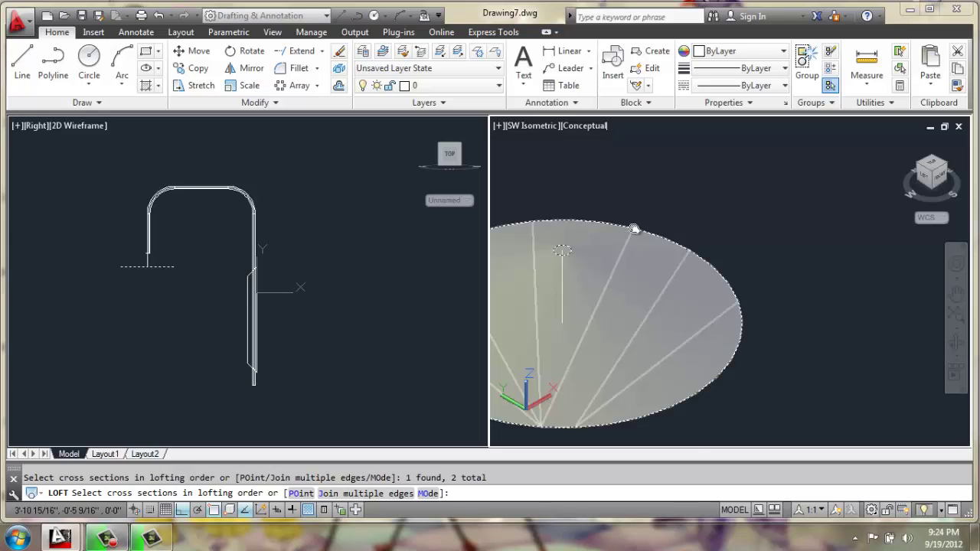
{"action": "key", "text": "Return"}
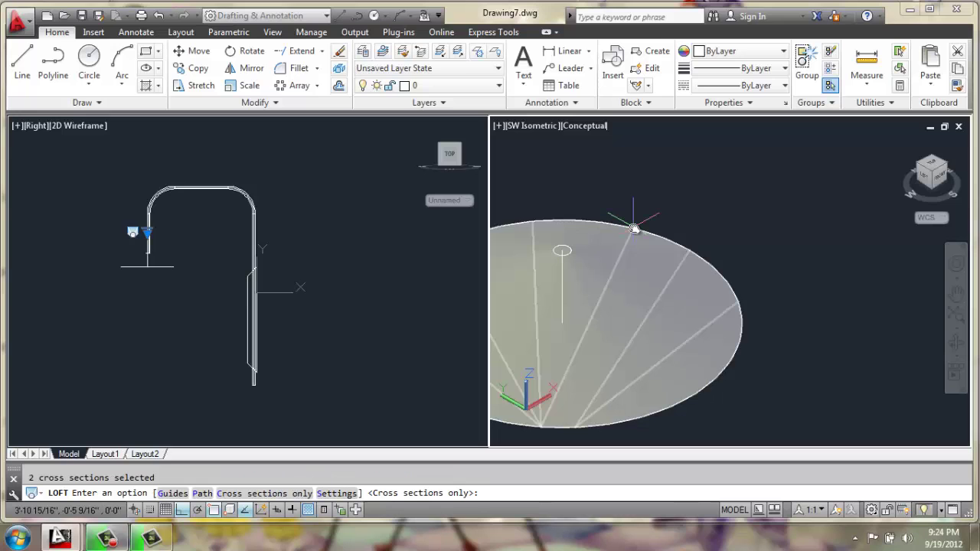
In Loft Settings choose Normal to All cross sections, create the cone, and reframe the view
{"action": "type", "text": "s"}
{"action": "key", "text": "Return"}
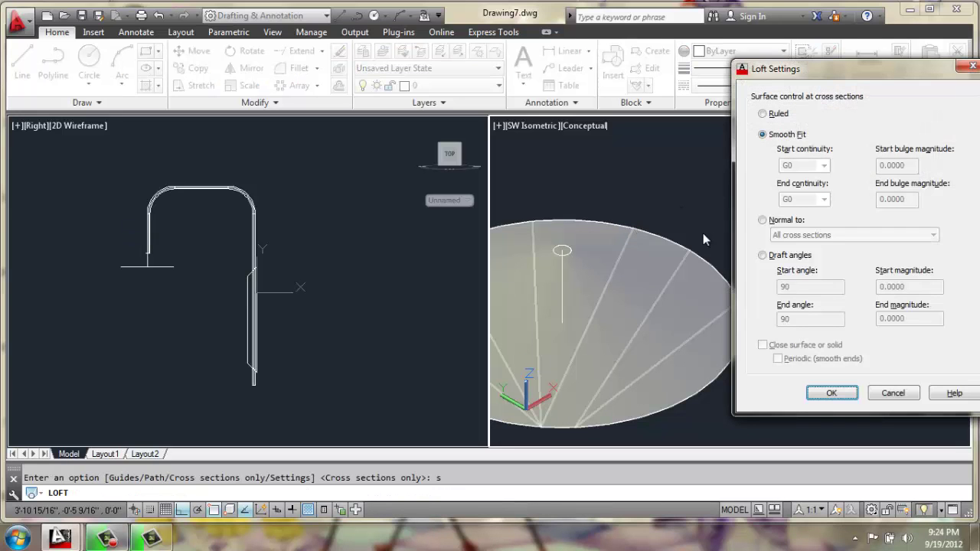
{"action": "left_click", "coordinate": [761, 221]}
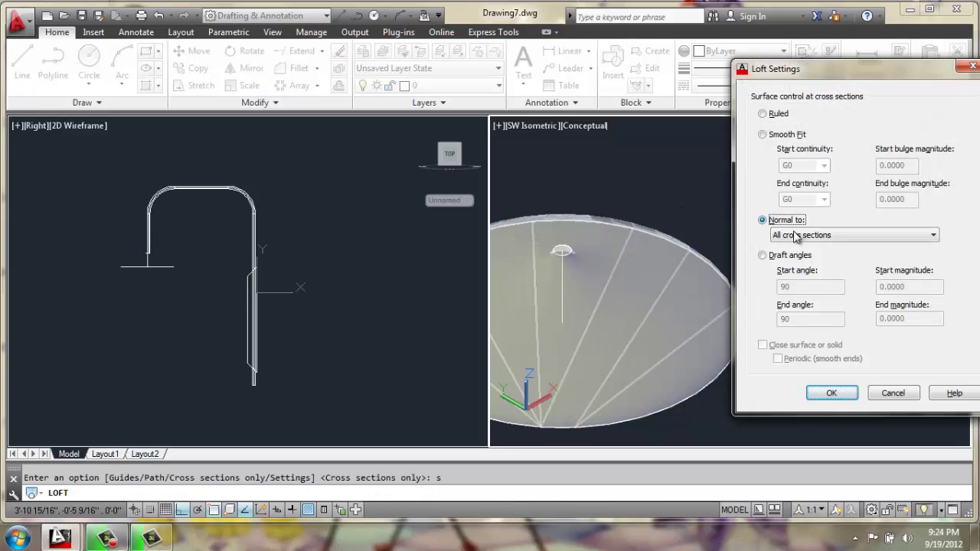
{"action": "left_click", "coordinate": [805, 237]}
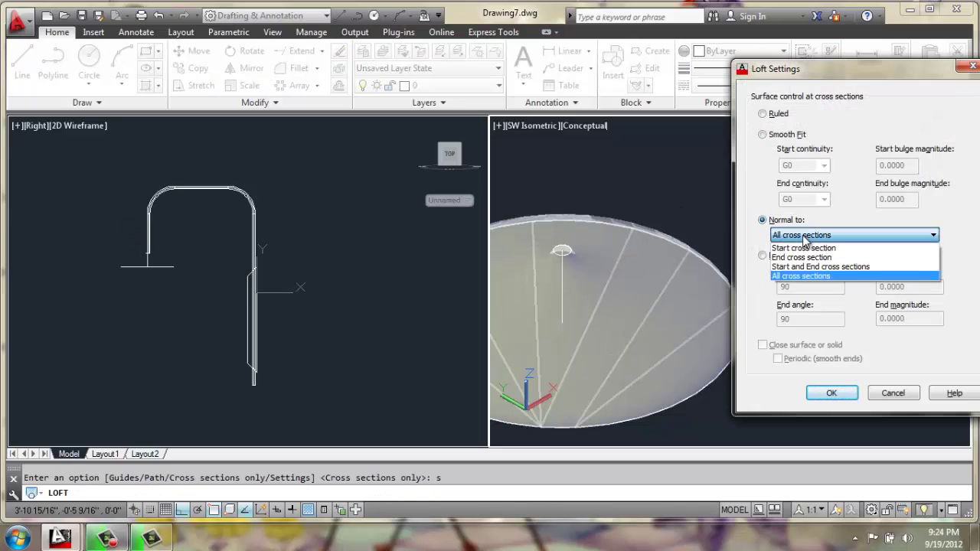
{"action": "left_click", "coordinate": [798, 276]}
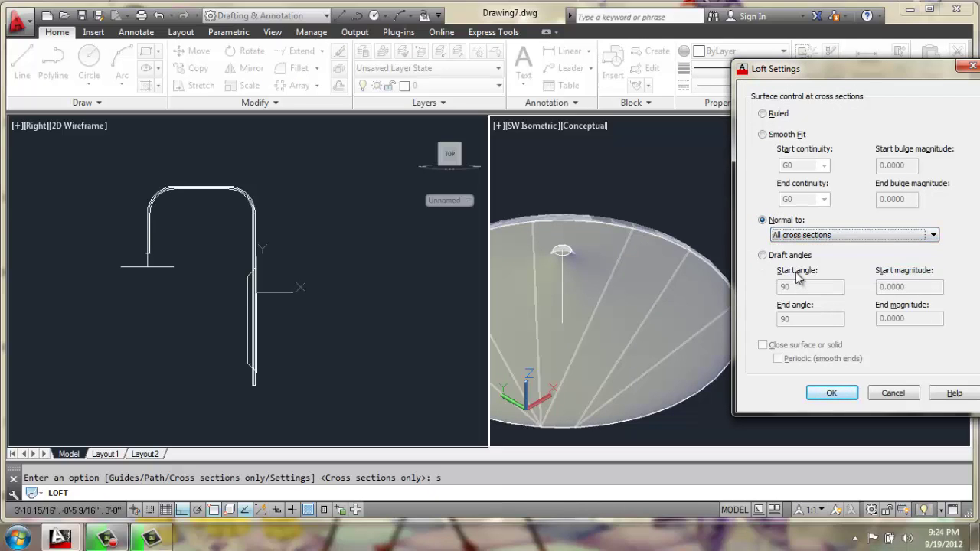
{"action": "left_click", "coordinate": [834, 393]}
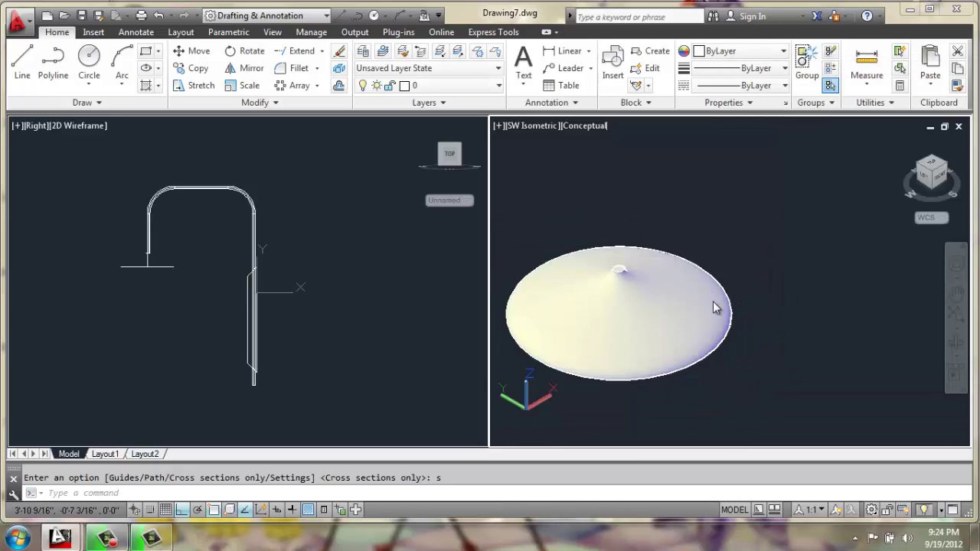
{"action": "scroll", "coordinate": [714, 308], "scroll_direction": "down", "scroll_amount": 2}
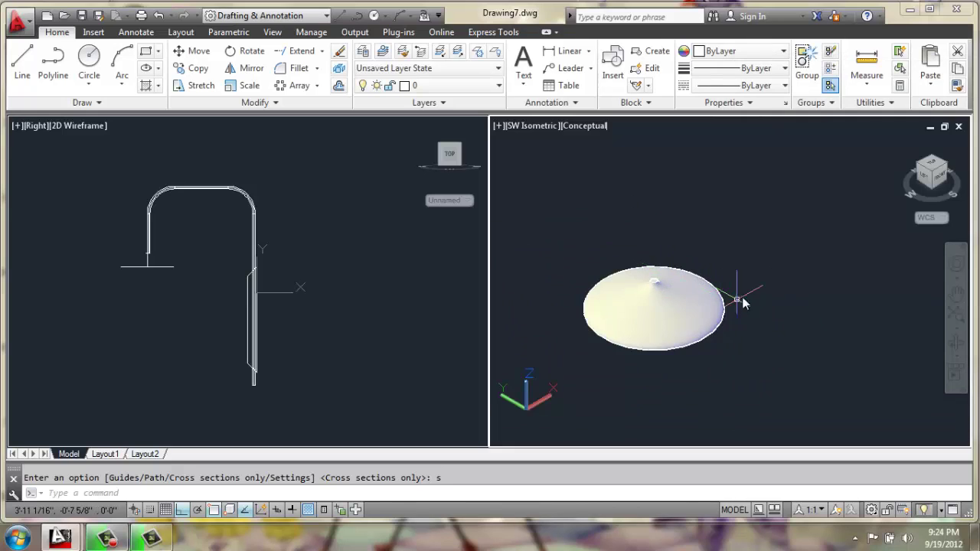
{"action": "scroll", "coordinate": [746, 295], "scroll_direction": "down", "scroll_amount": 1}
{"action": "middle_click_drag", "start_coordinate": [770, 276], "coordinate": [724, 271]}
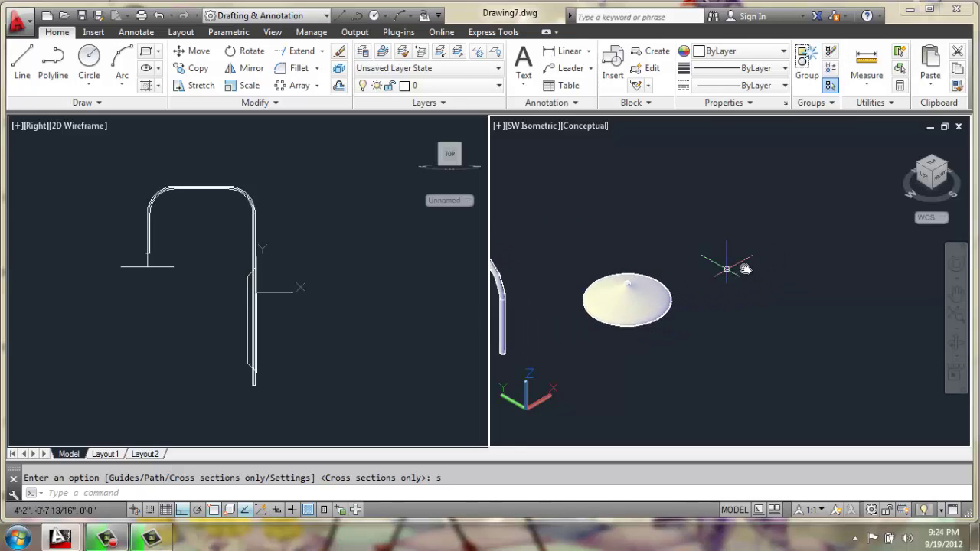
Draw a radius-2 circle beside the cone lamp top
{"action": "left_click", "coordinate": [90, 59]}
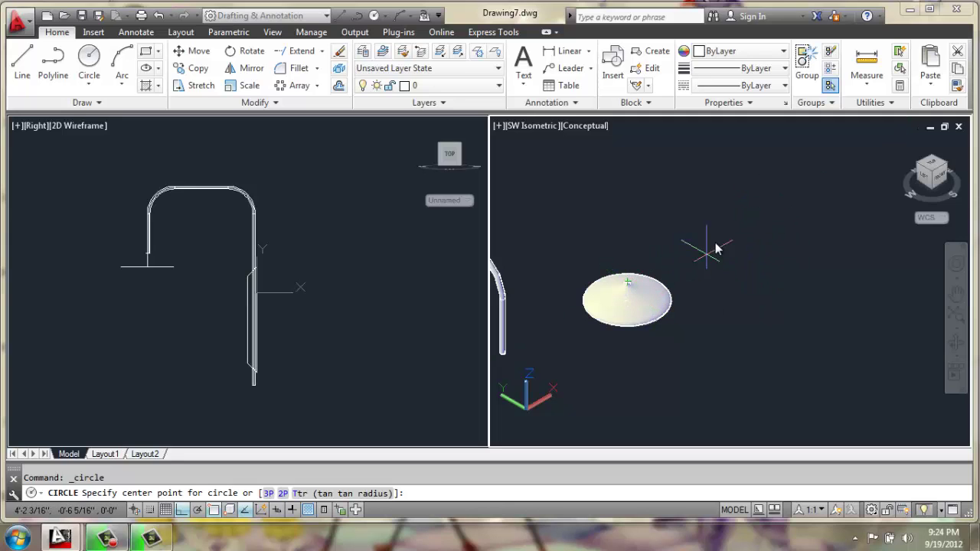
{"action": "left_click", "coordinate": [755, 219]}
{"action": "type", "text": "2"}
{"action": "key", "text": "Return"}
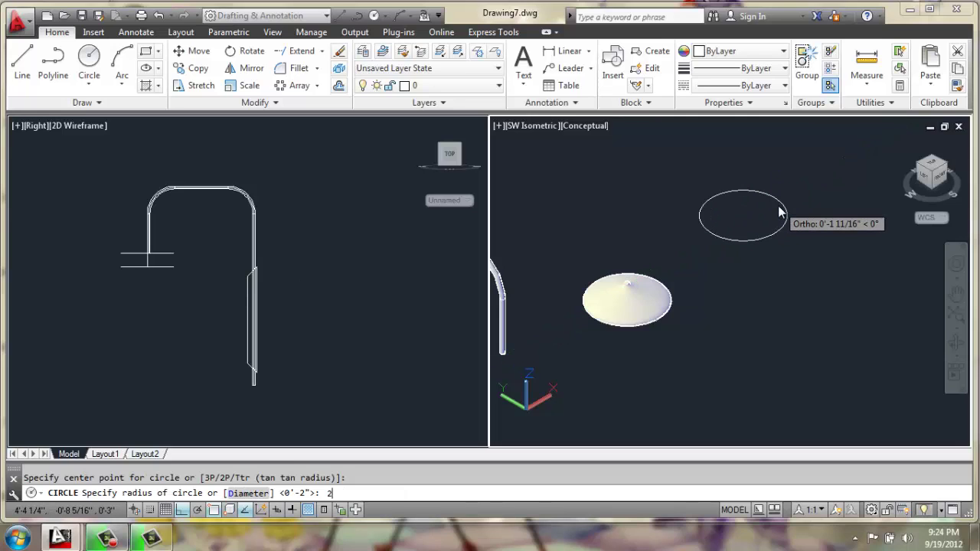
Draw an 8-unit vertical line straight down from the circle's centre
{"action": "type", "text": "L"}
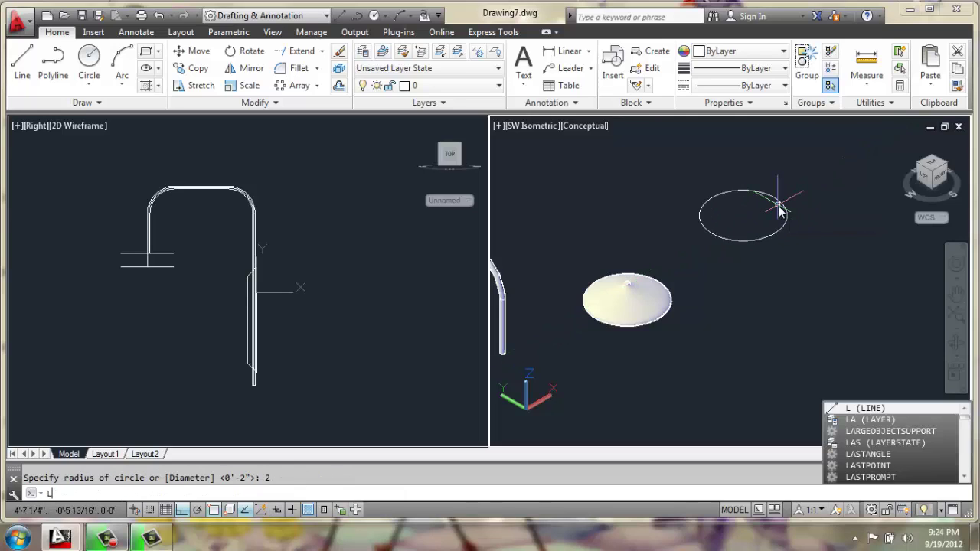
{"action": "key", "text": "Escape"}
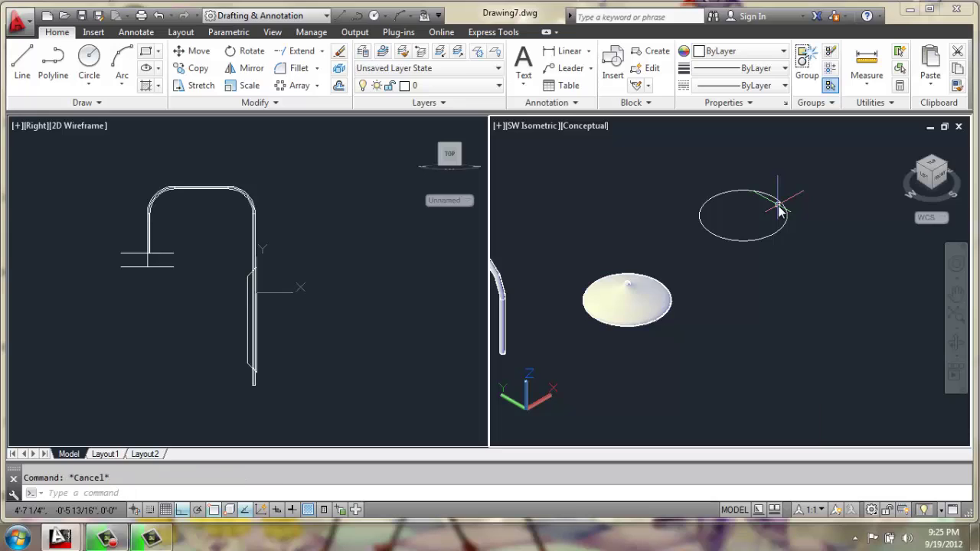
{"action": "type", "text": "l"}
{"action": "key", "text": "Return"}
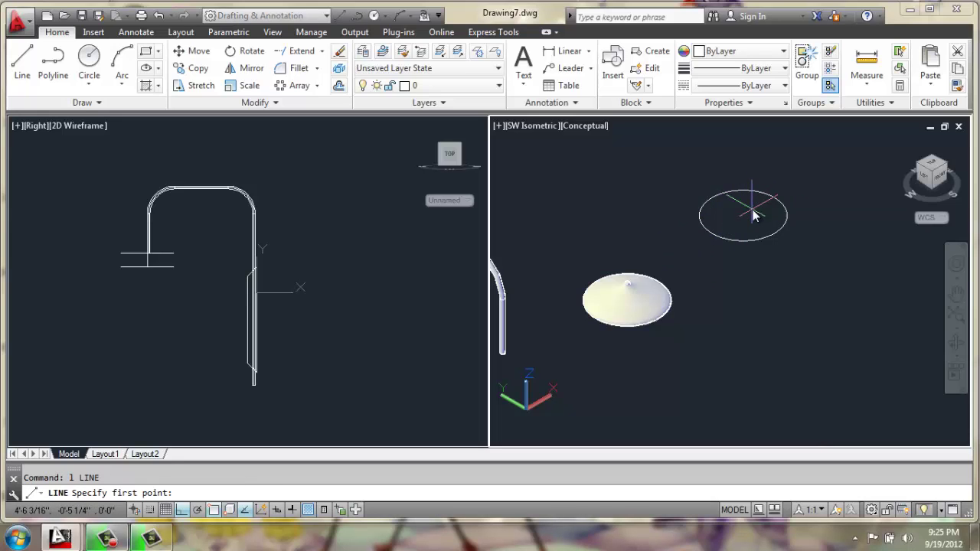
{"action": "key", "text": "Escape"}
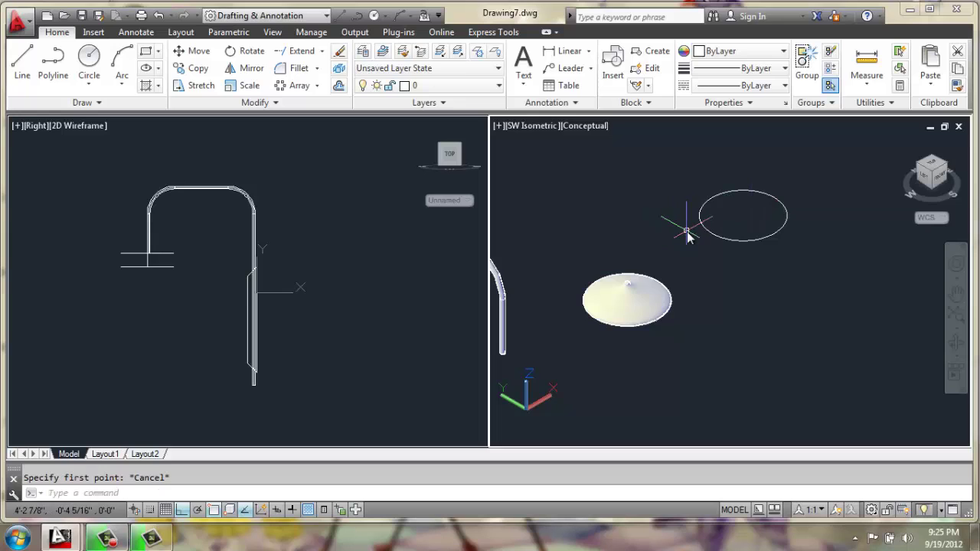
{"action": "key", "text": "Return"}
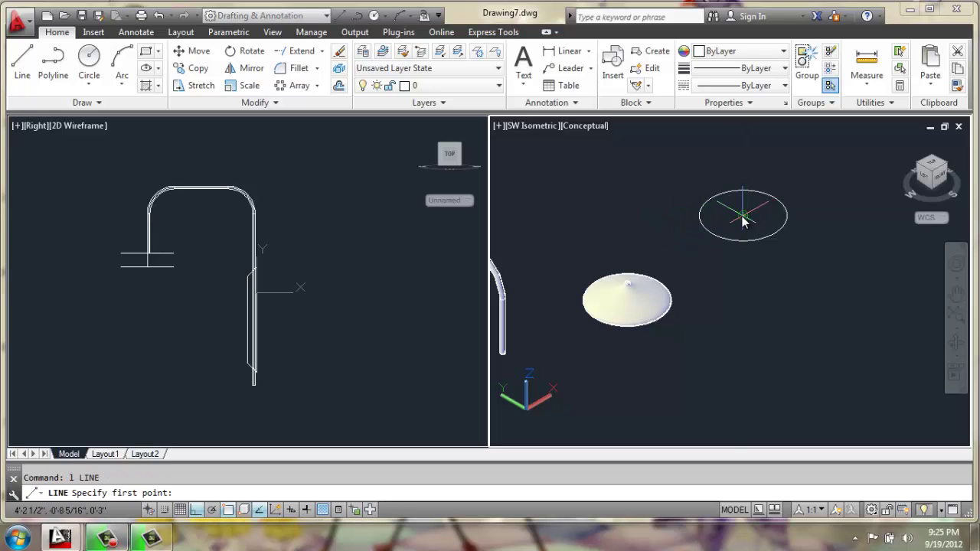
{"action": "left_click", "coordinate": [743, 218]}
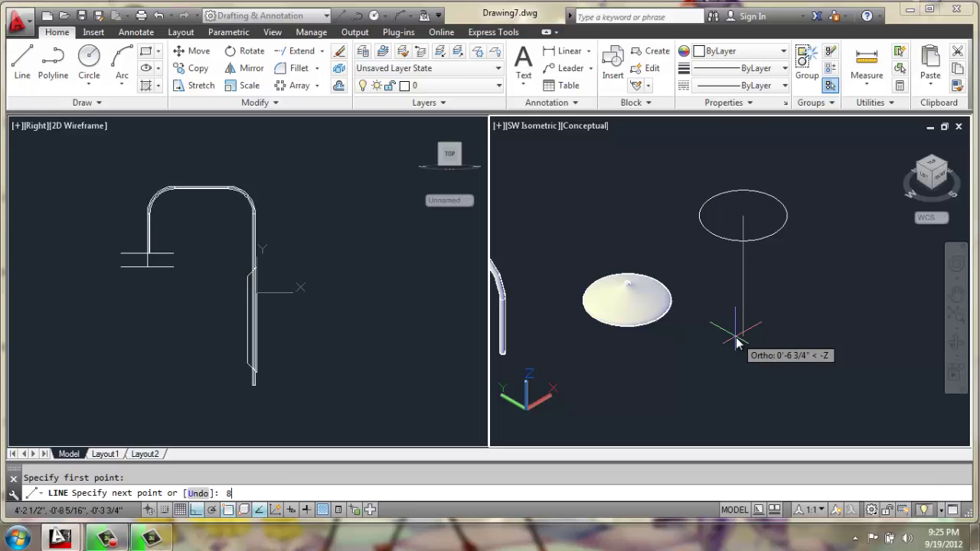
{"action": "type", "text": "8"}
{"action": "key", "text": "Return"}
{"action": "key", "text": "Return"}
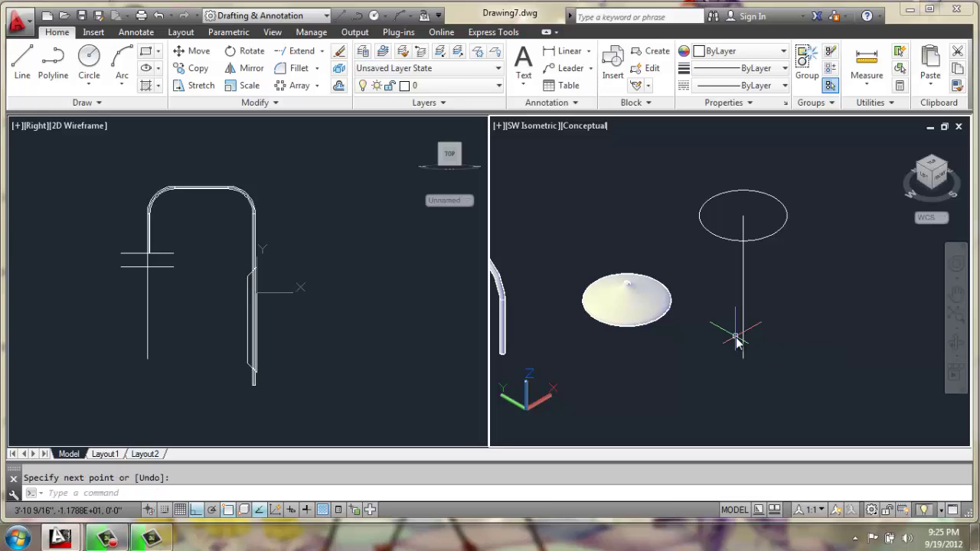
{"action": "type", "text": "c"}
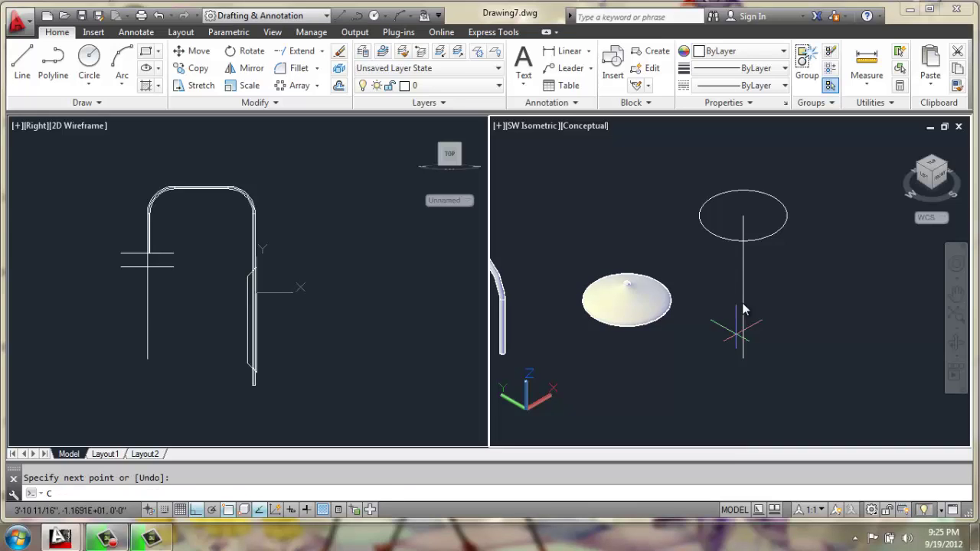
{"action": "key", "text": "Return"}
Draw a radius-3 circle at the same centre and move it 4 units down
{"action": "left_click", "coordinate": [744, 218]}
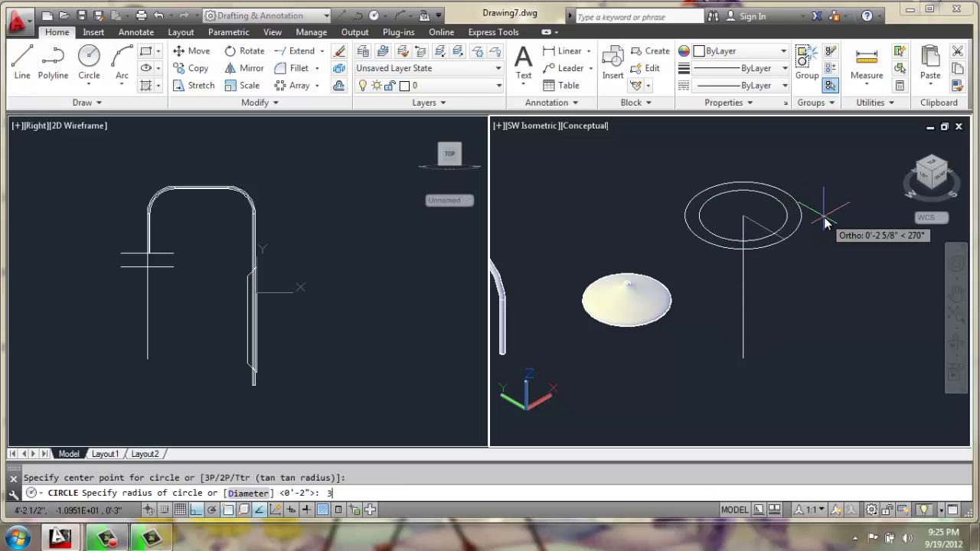
{"action": "key", "text": "Return"}
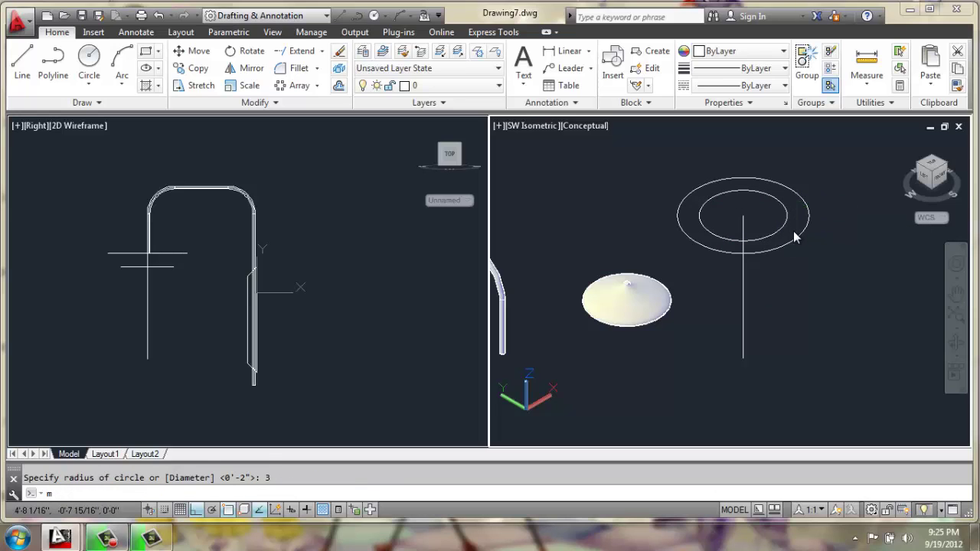
{"action": "key", "text": "Return"}
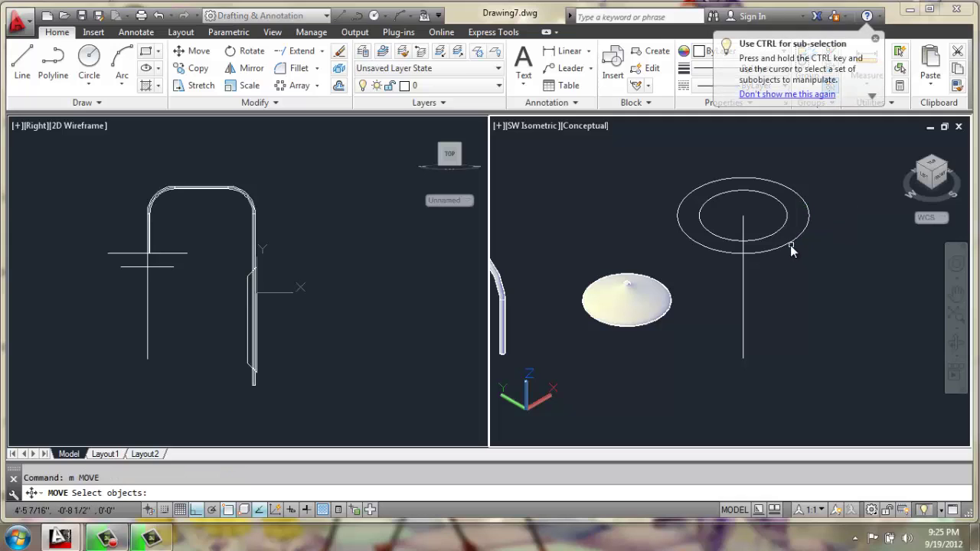
{"action": "left_click", "coordinate": [789, 244]}
{"action": "key", "text": "Return"}
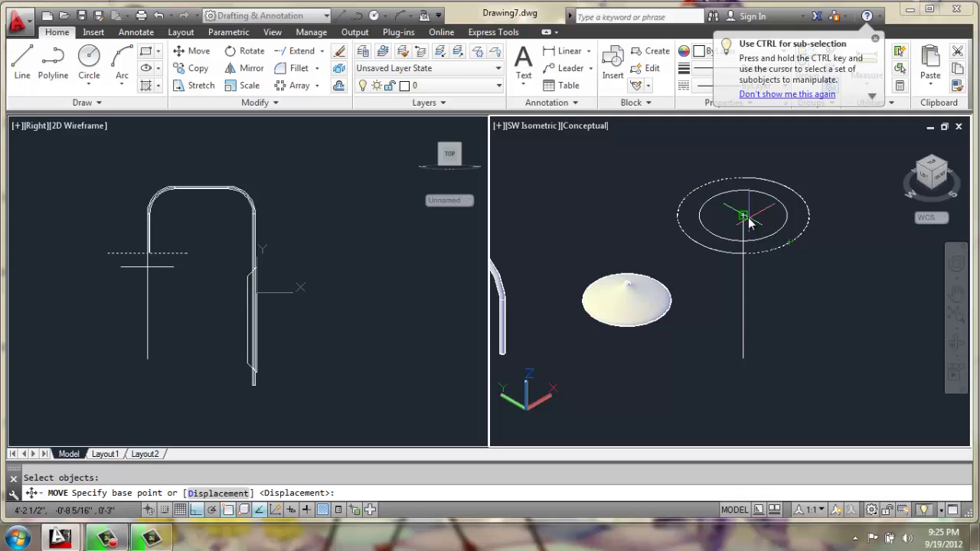
{"action": "left_click", "coordinate": [743, 219]}
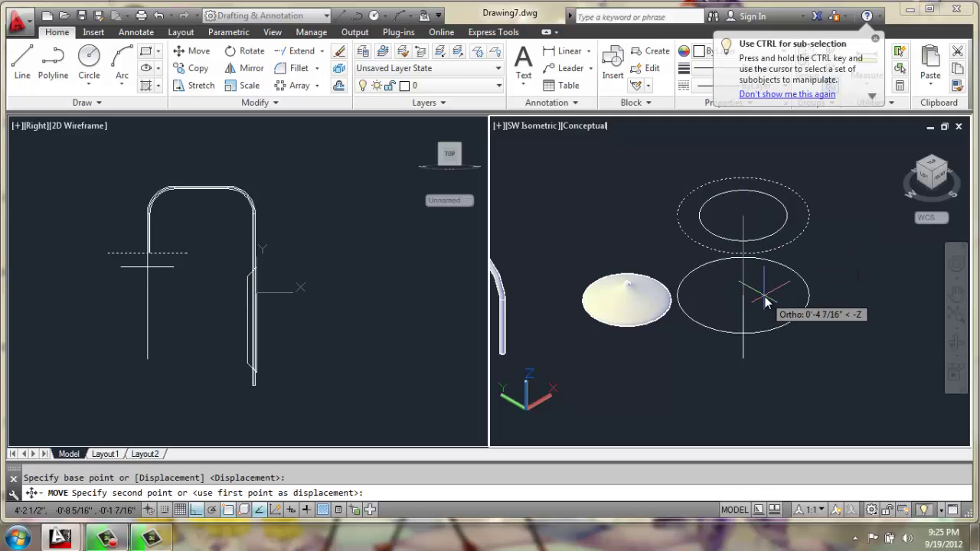
{"action": "type", "text": "4"}
{"action": "key", "text": "Return"}
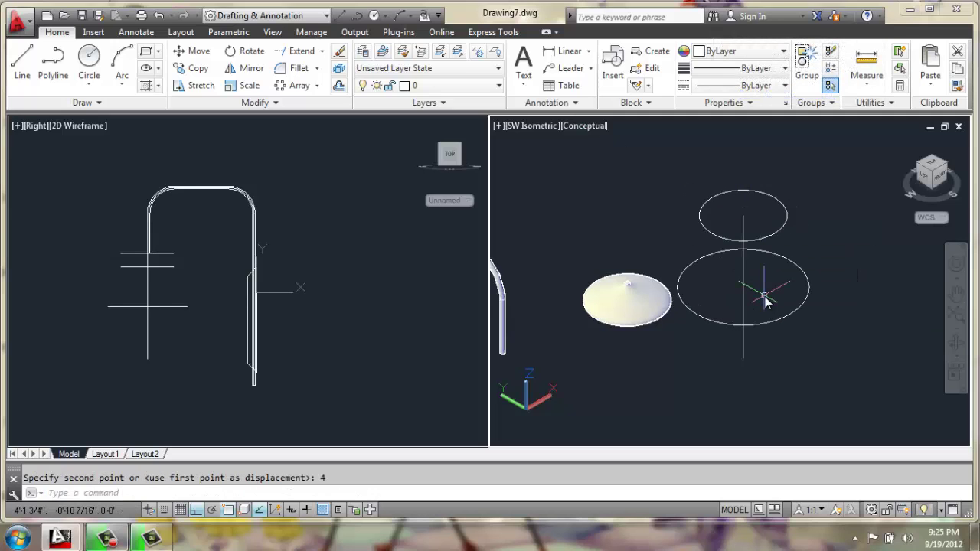
Copy the small radius-2 top circle down to the line's lower end and recentre the view
{"action": "type", "text": "Co"}
{"action": "key", "text": "Return"}
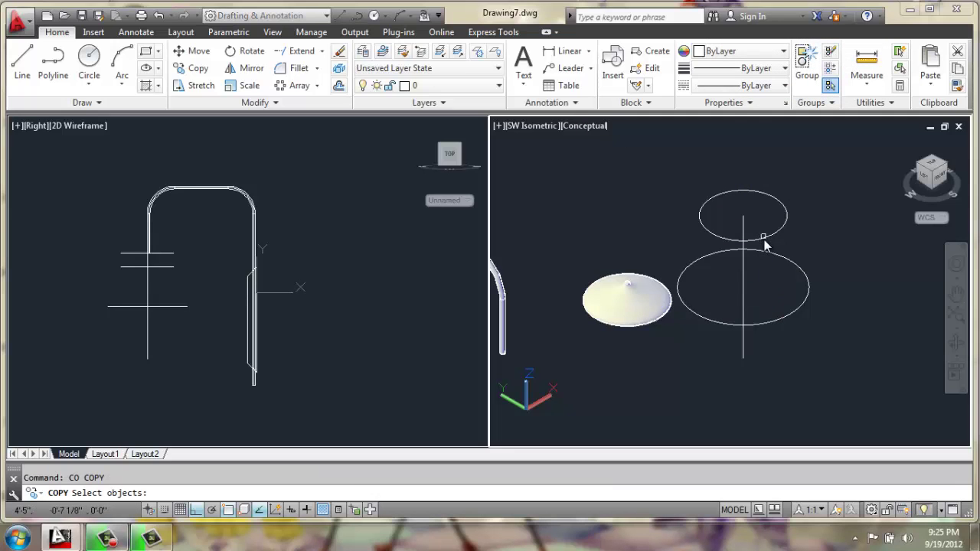
{"action": "key", "text": "Return"}
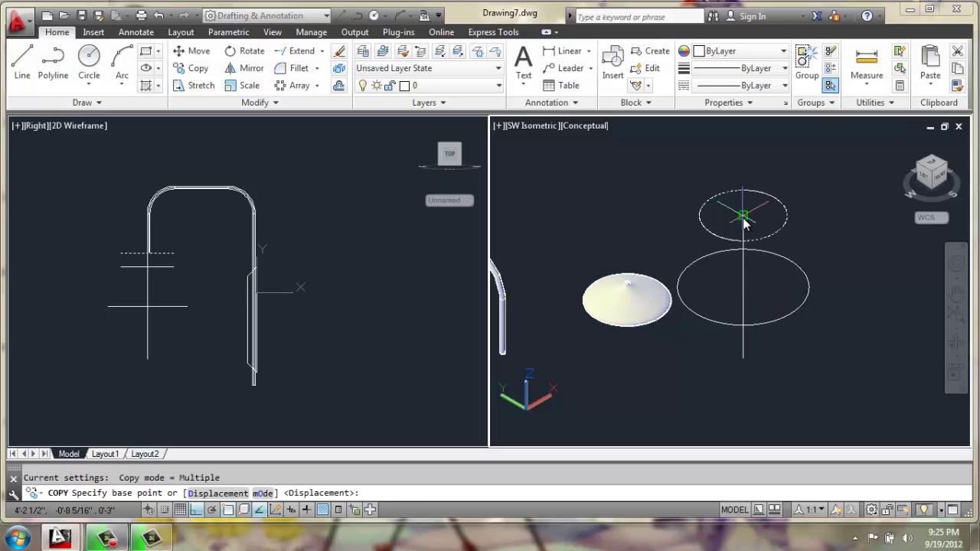
{"action": "left_click", "coordinate": [743, 217]}
{"action": "left_click", "coordinate": [743, 362]}
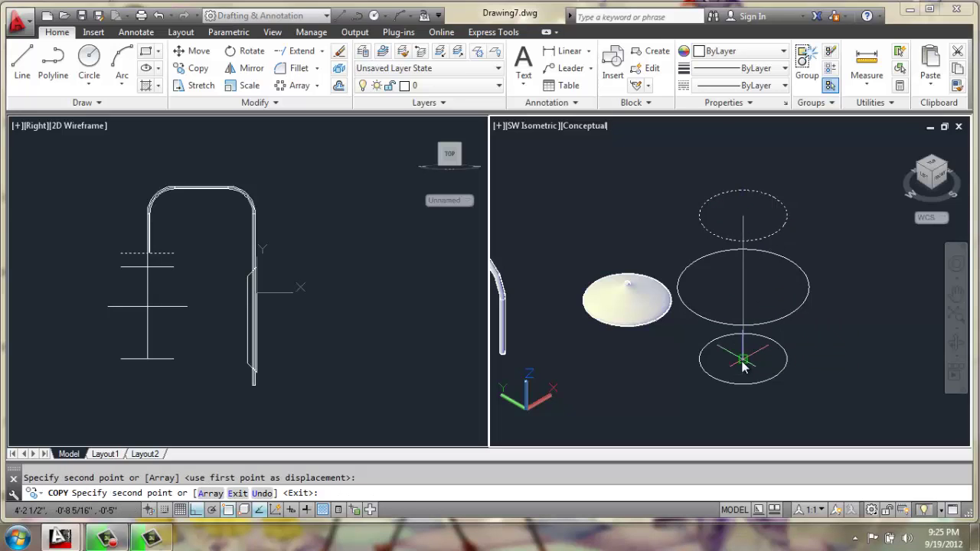
{"action": "key", "text": "Return"}
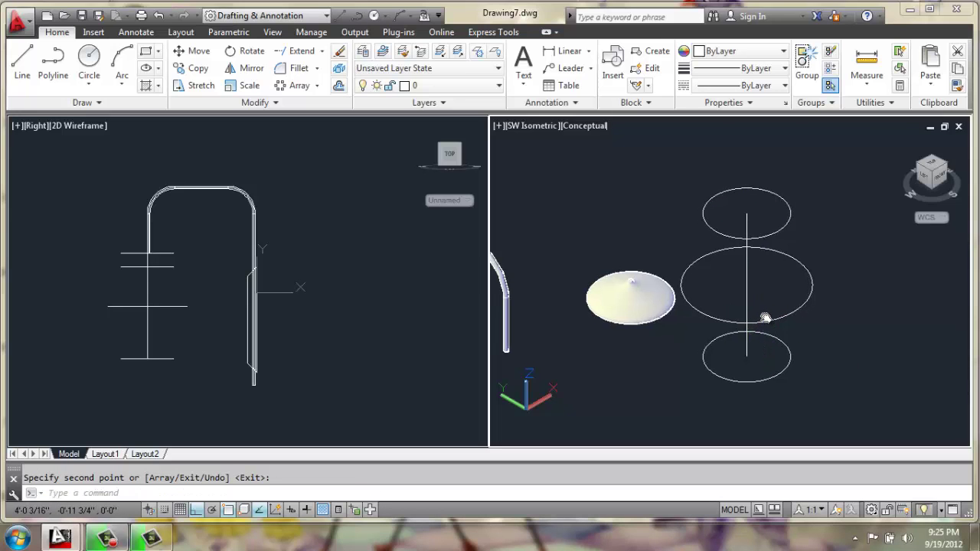
{"action": "middle_click_drag", "start_coordinate": [764, 318], "coordinate": [750, 282]}
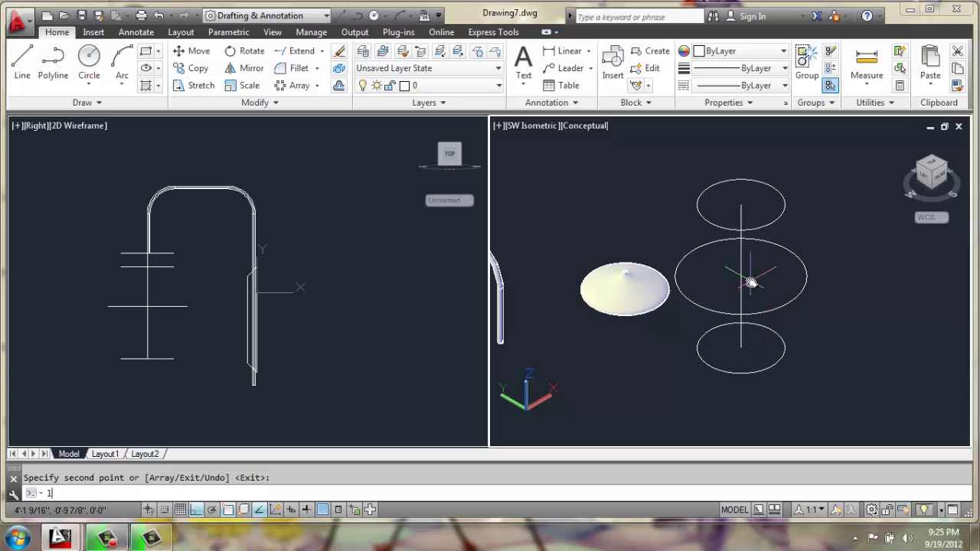
Start LOFT and pick the top, middle and bottom circles as cross sections
{"action": "type", "text": "loft"}
{"action": "key", "text": "Return"}
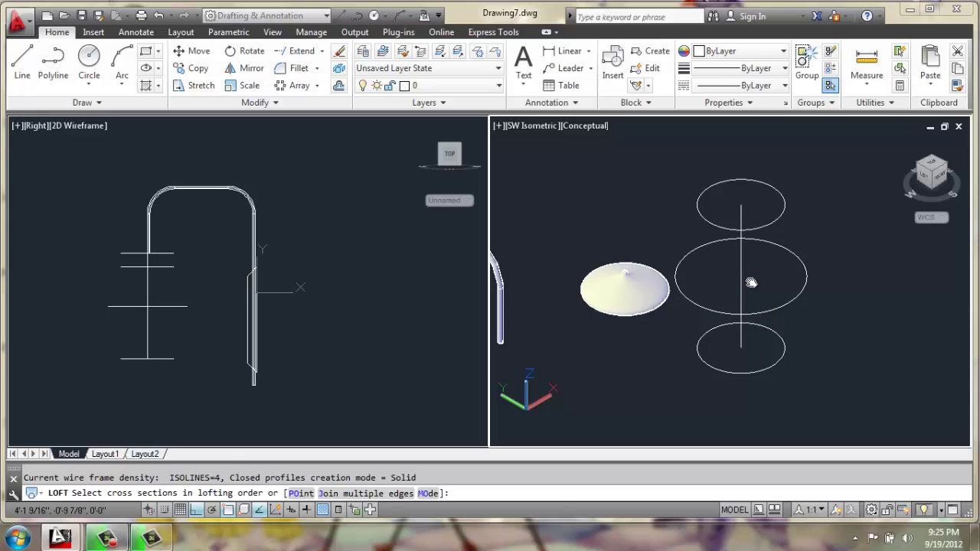
{"action": "left_click", "coordinate": [778, 223]}
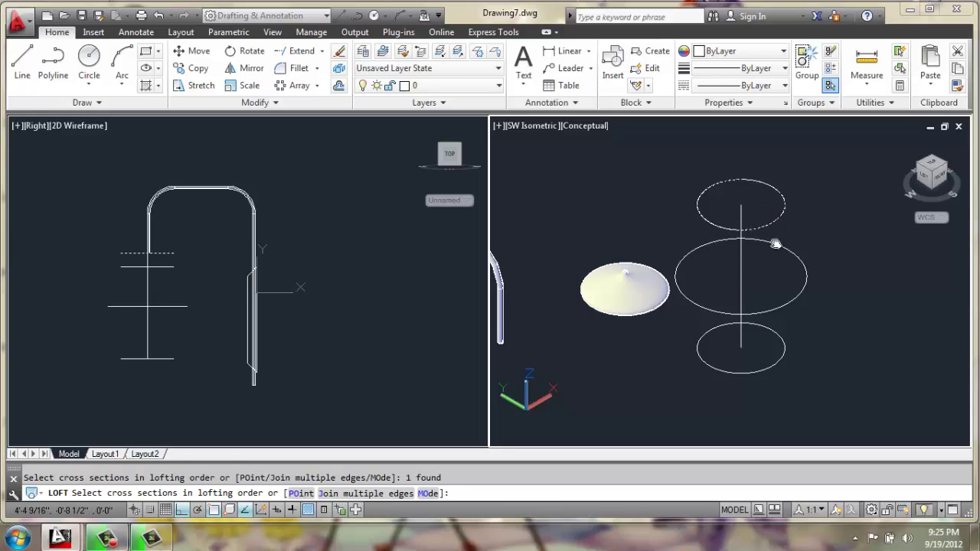
{"action": "left_click", "coordinate": [775, 244]}
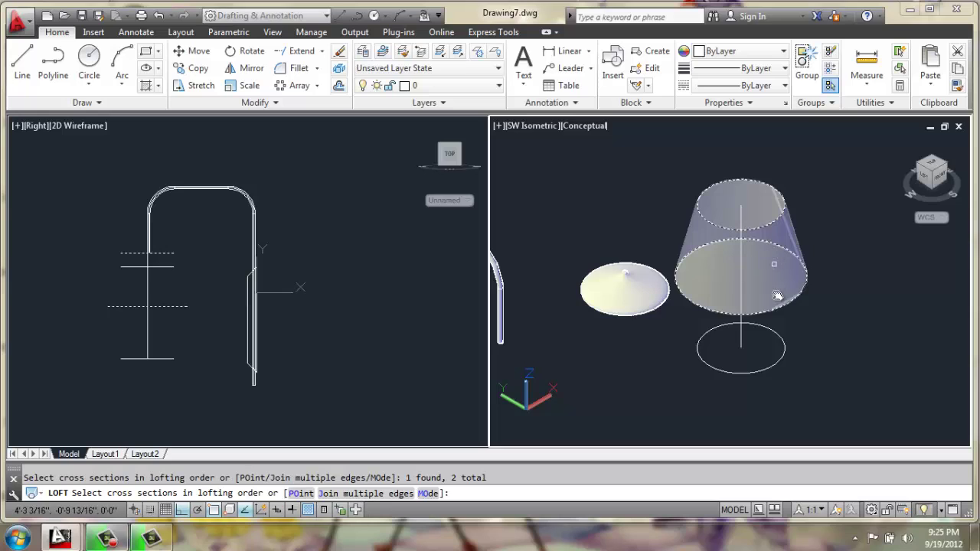
{"action": "left_click", "coordinate": [778, 335]}
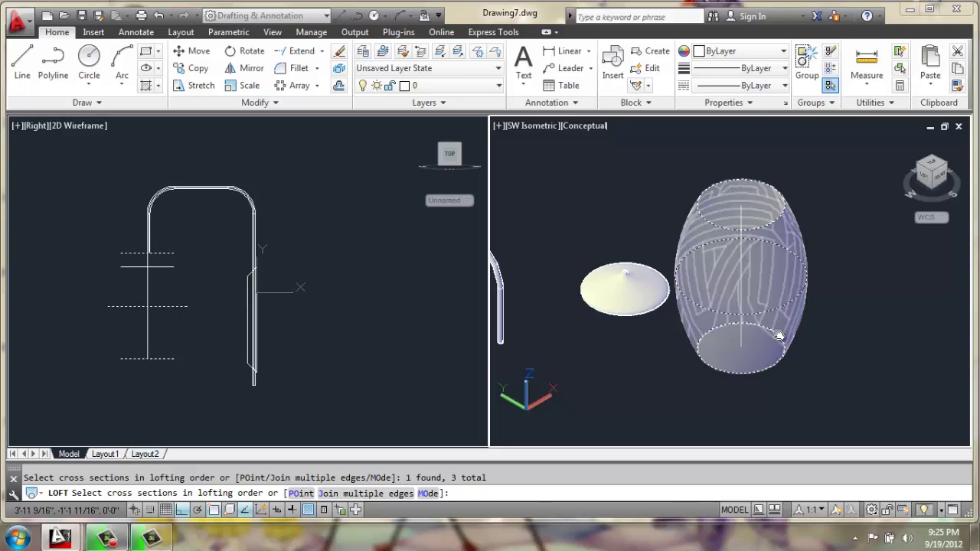
Create the lofted barrel, explode it and delete its top cap
{"action": "key", "text": "Return"}
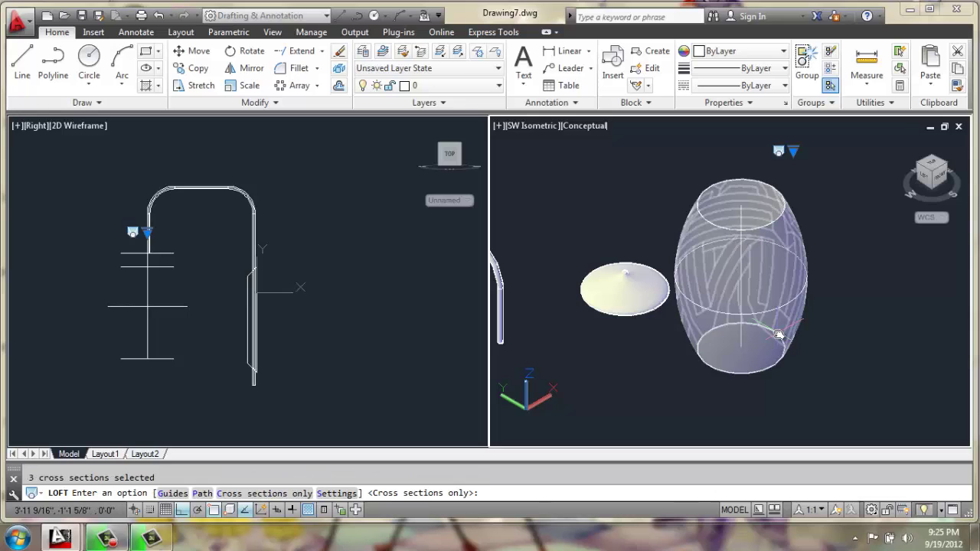
{"action": "key", "text": "Return"}
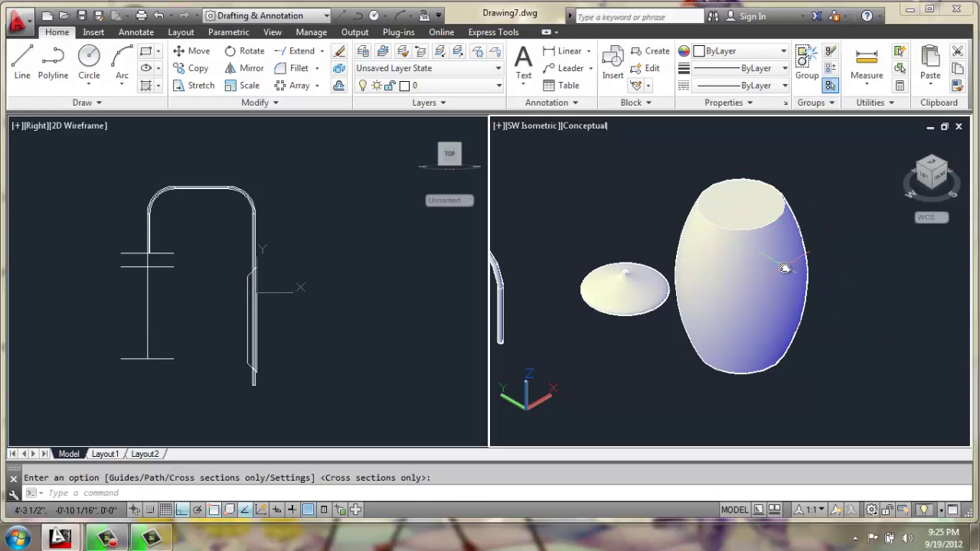
{"action": "type", "text": "x"}
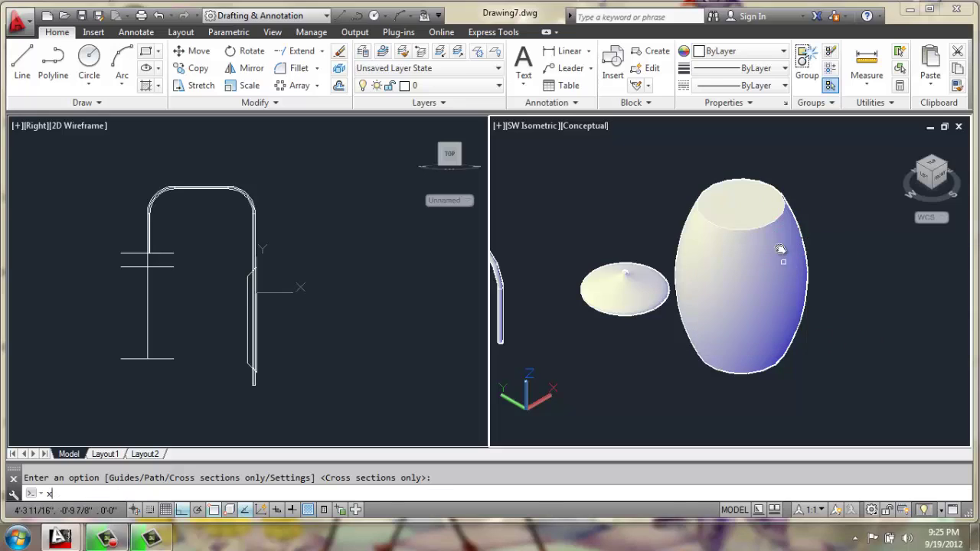
{"action": "key", "text": "Return"}
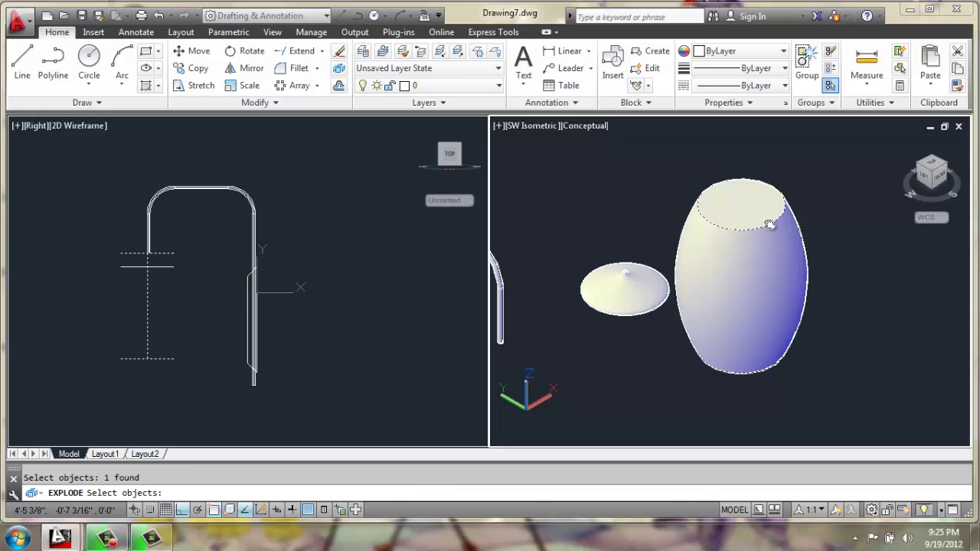
{"action": "key", "text": "Return"}
{"action": "left_click", "coordinate": [764, 205]}
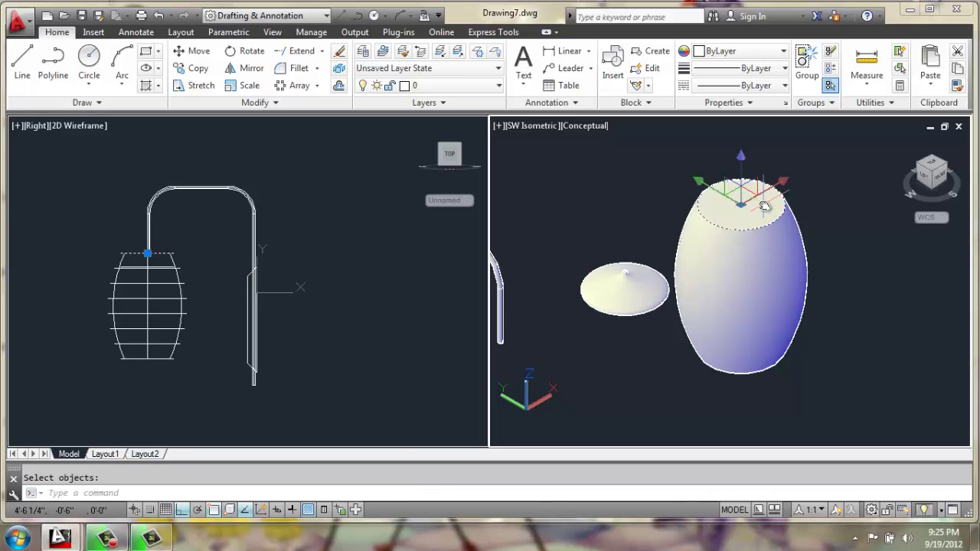
{"action": "key", "text": "Delete"}
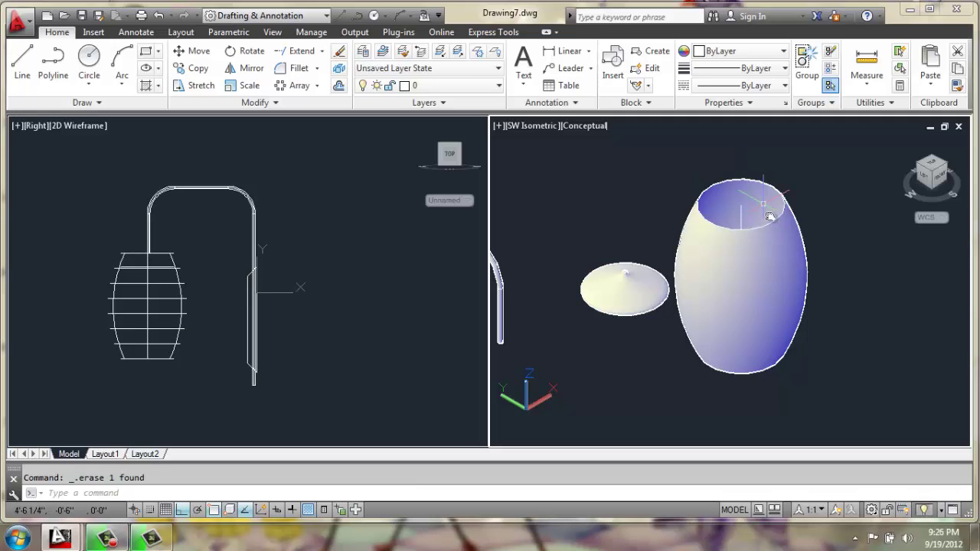
Orbit to the barrel's underside and delete its bottom cap
{"action": "middle_click_drag", "start_coordinate": [864, 308], "coordinate": [925, 361], "text": "shift"}
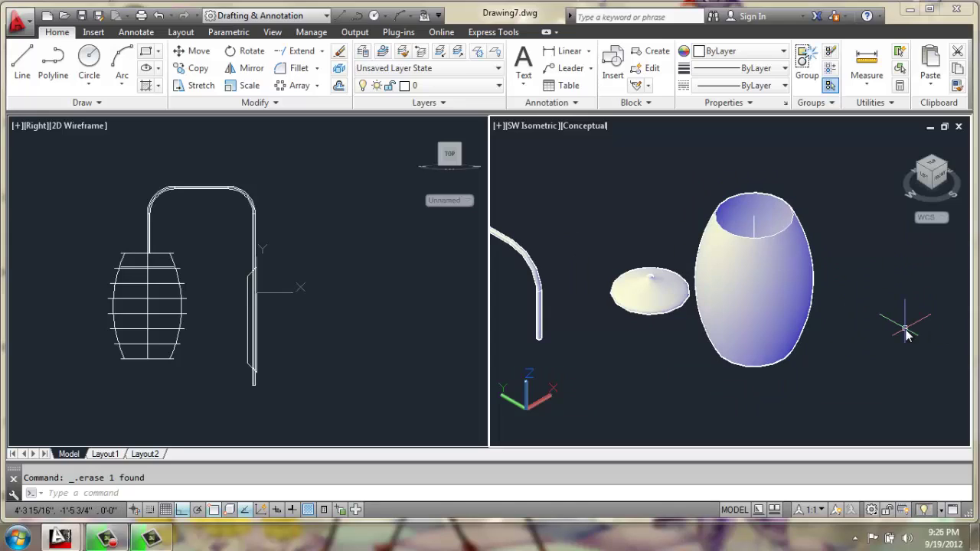
{"action": "type", "text": "o"}
{"action": "key", "text": "Return"}
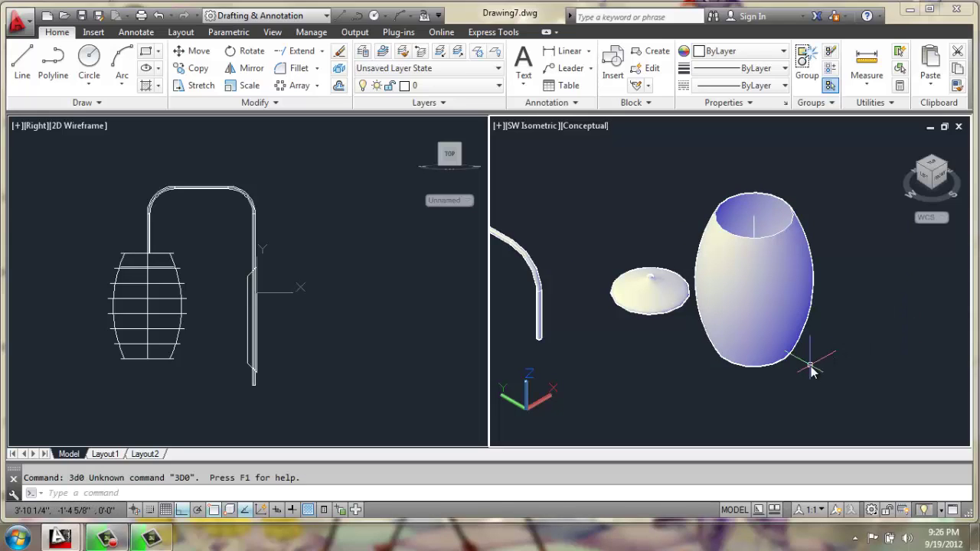
{"action": "left_click", "coordinate": [805, 372]}
{"action": "key", "text": "Escape"}
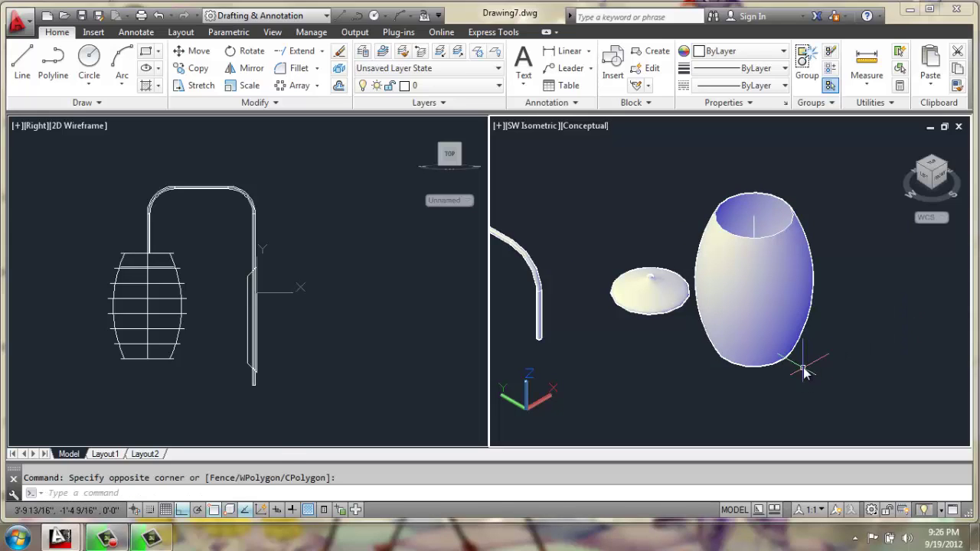
{"action": "type", "text": "3d"}
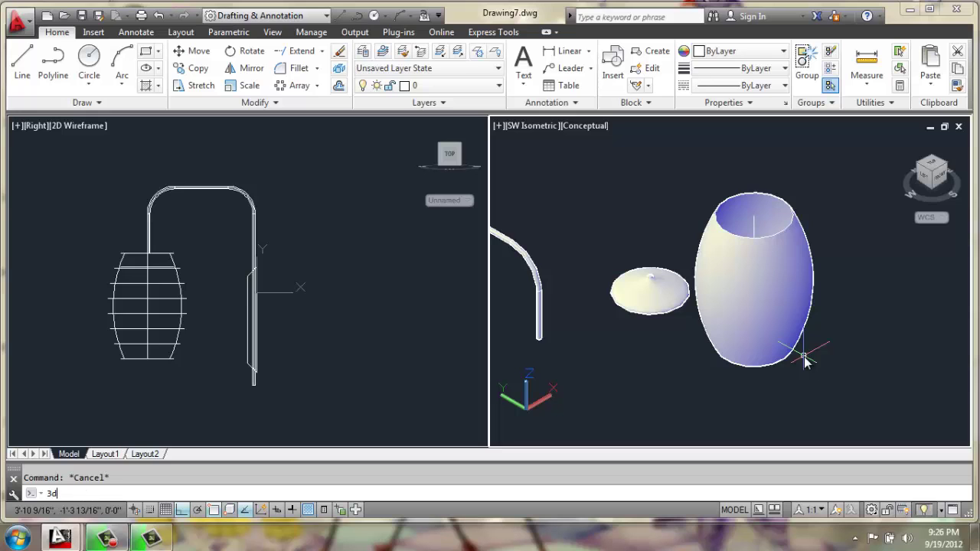
{"action": "type", "text": "orbit"}
{"action": "key", "text": "Return"}
{"action": "left_click_drag", "start_coordinate": [774, 376], "coordinate": [799, 275]}
{"action": "key", "text": "Escape"}
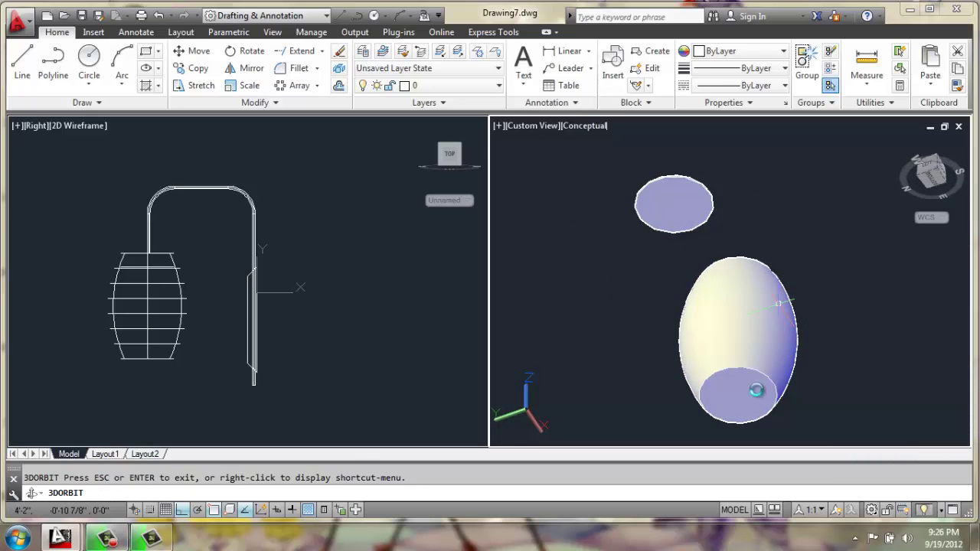
{"action": "left_click", "coordinate": [752, 390]}
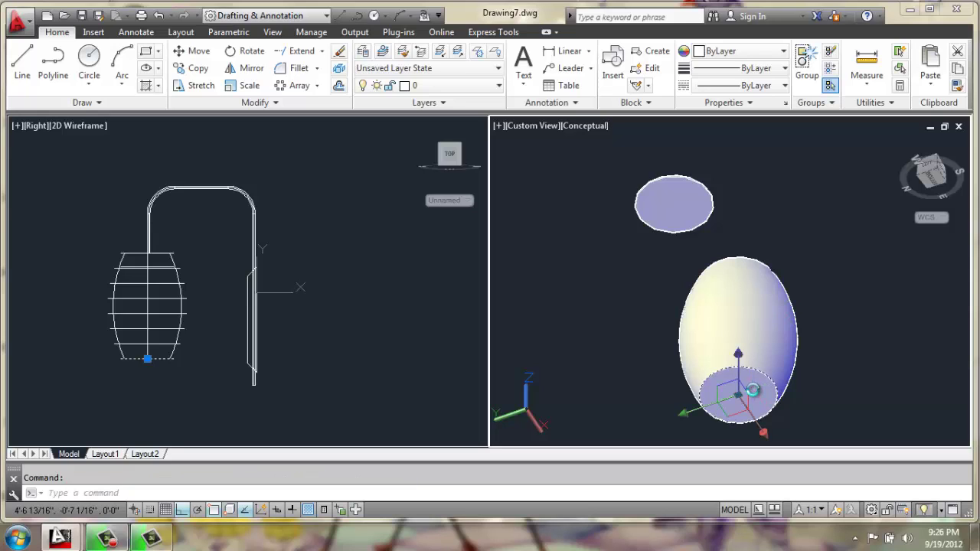
{"action": "key", "text": "Delete"}
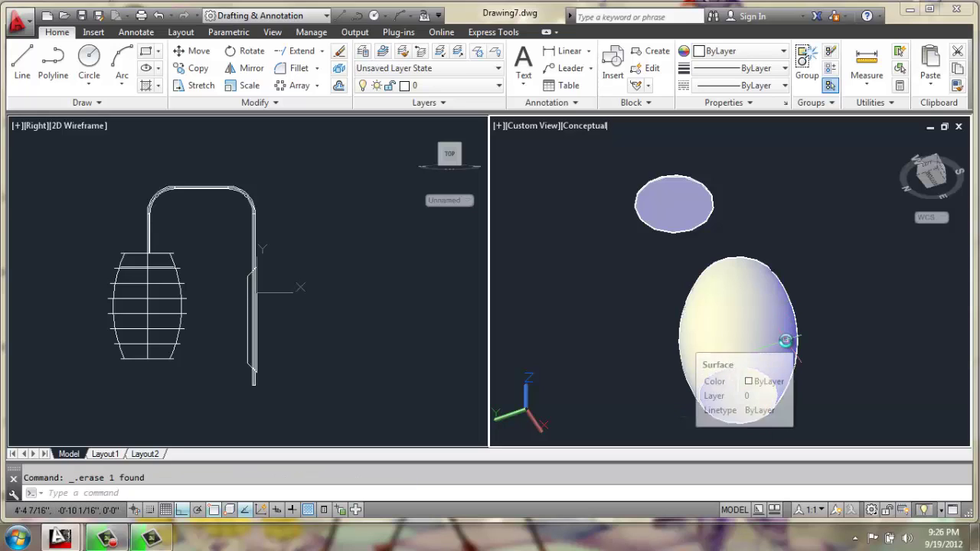
Orbit the shaded view around the conduit, cone and open barrel
{"action": "type", "text": "edo"}
{"action": "key", "text": "Return"}
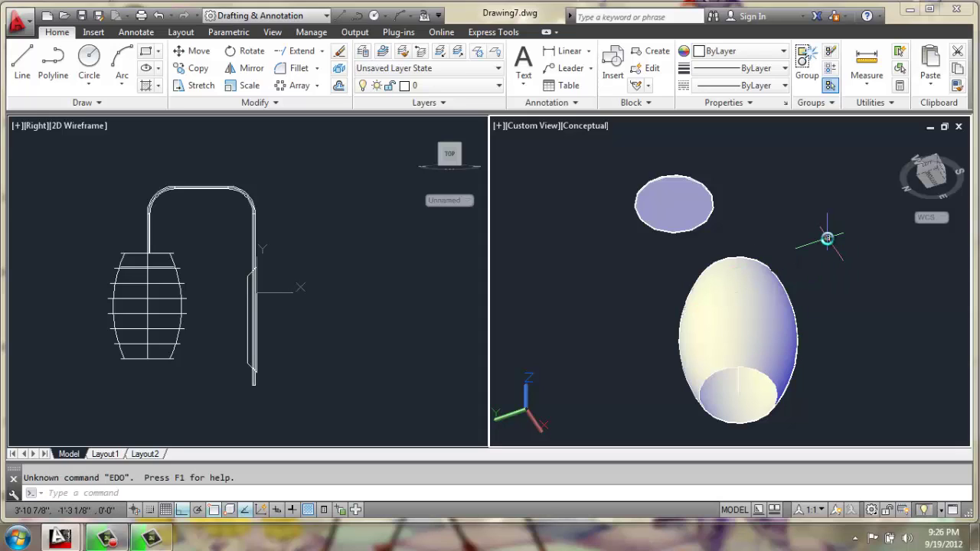
{"action": "type", "text": "3do"}
{"action": "key", "text": "Return"}
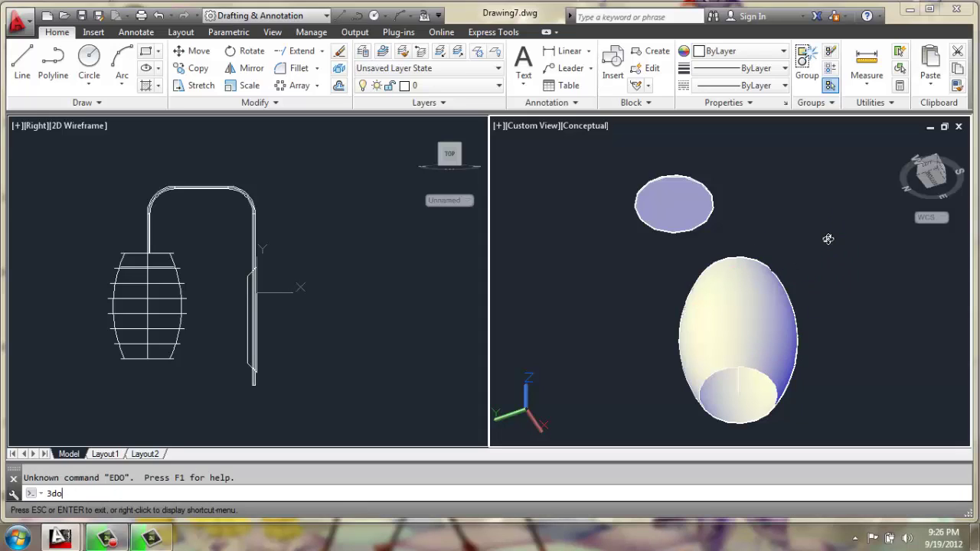
{"action": "left_click_drag", "start_coordinate": [807, 256], "coordinate": [726, 343]}
Delete the axis line inside the barrel shade
{"action": "key", "text": "Escape"}
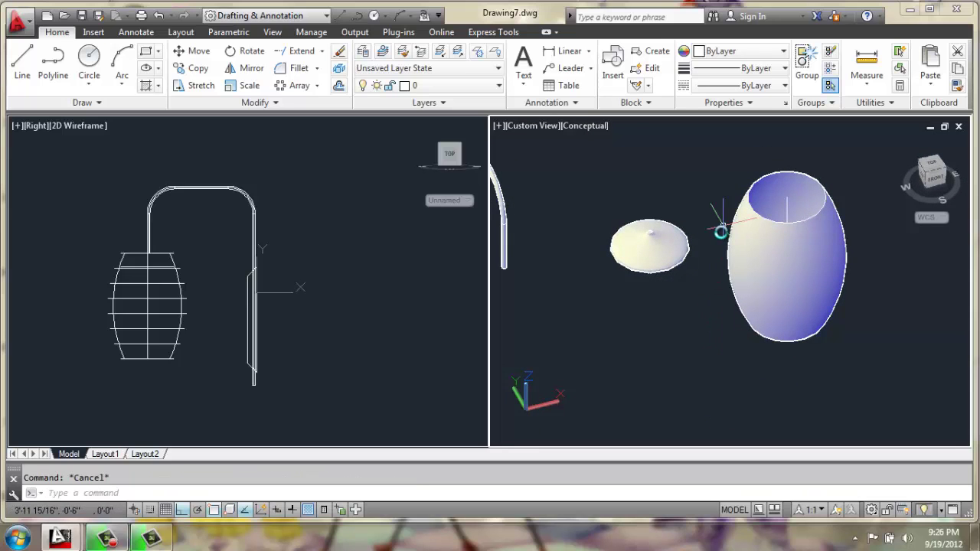
{"action": "scroll", "coordinate": [815, 205], "scroll_direction": "up", "scroll_amount": 2}
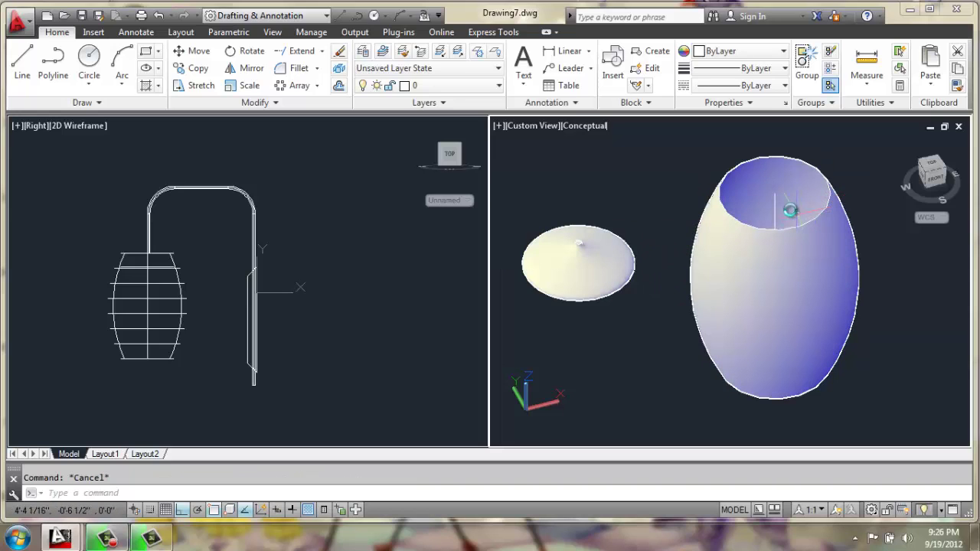
{"action": "left_click", "coordinate": [775, 202]}
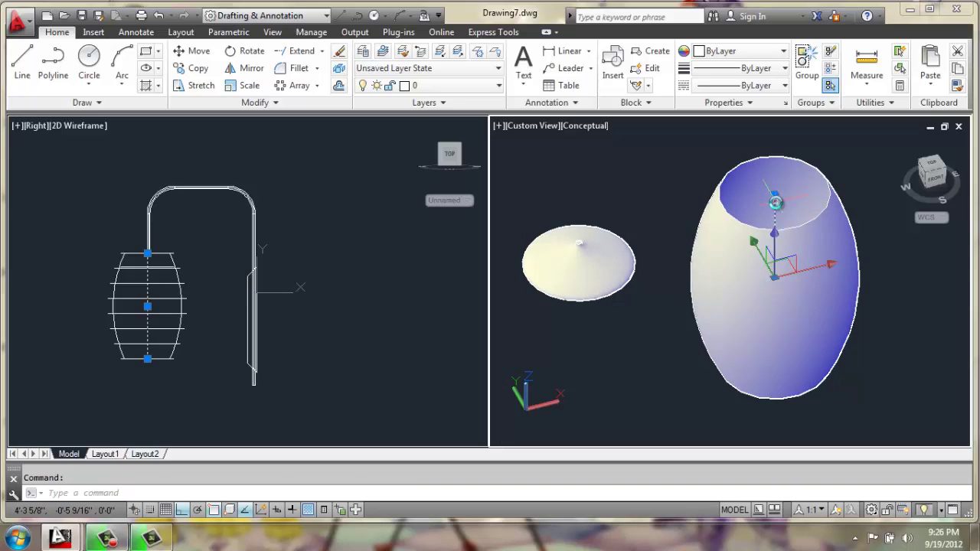
{"action": "key", "text": "Delete"}
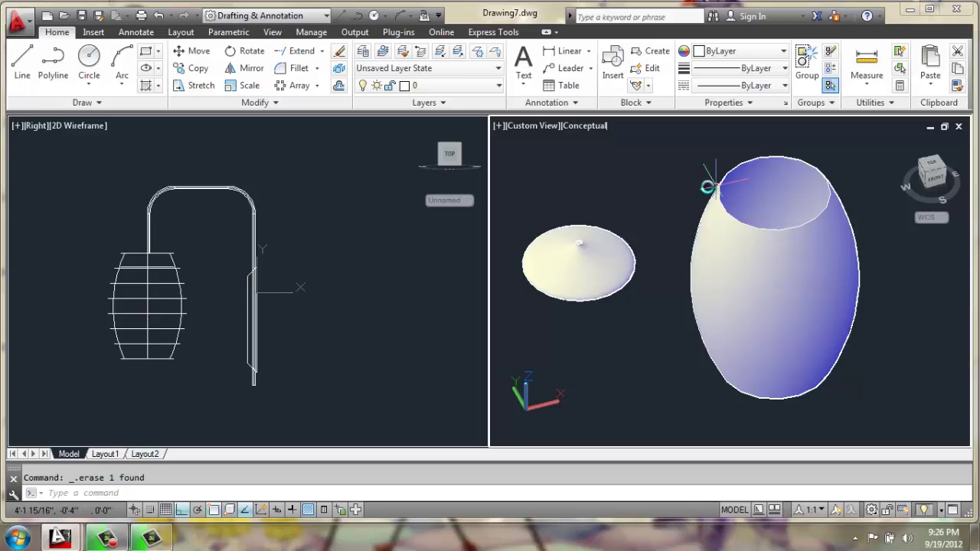
Move the cone lamp top by its apex onto the conduit's lower end
{"action": "type", "text": "m"}
{"action": "key", "text": "Return"}
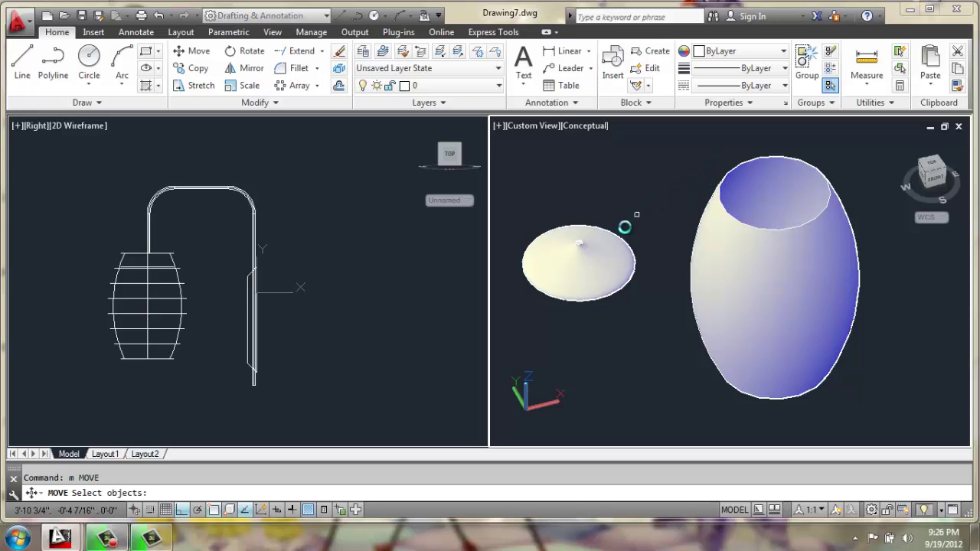
{"action": "left_click", "coordinate": [625, 226]}
{"action": "left_click", "coordinate": [610, 264]}
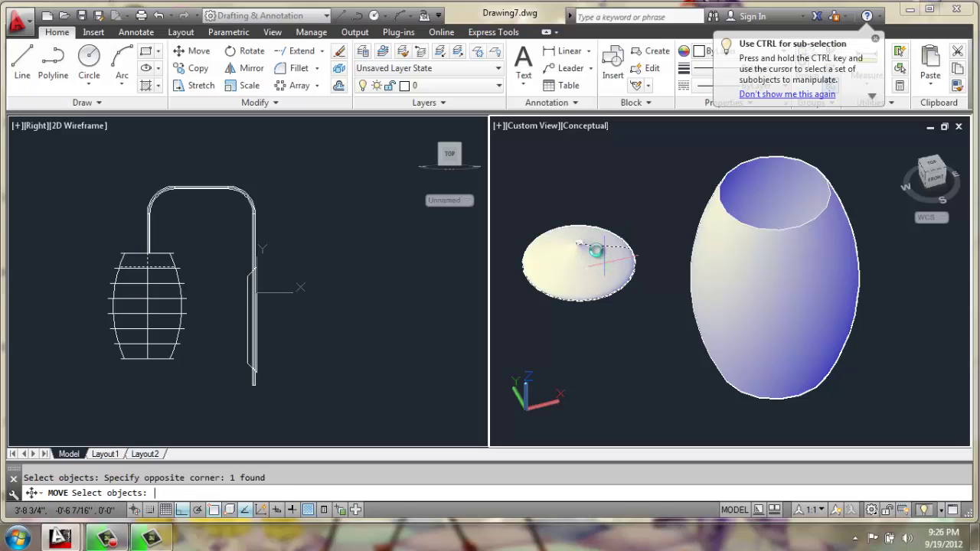
{"action": "key", "text": "Return"}
{"action": "scroll", "coordinate": [577, 267], "scroll_direction": "up", "scroll_amount": 1}
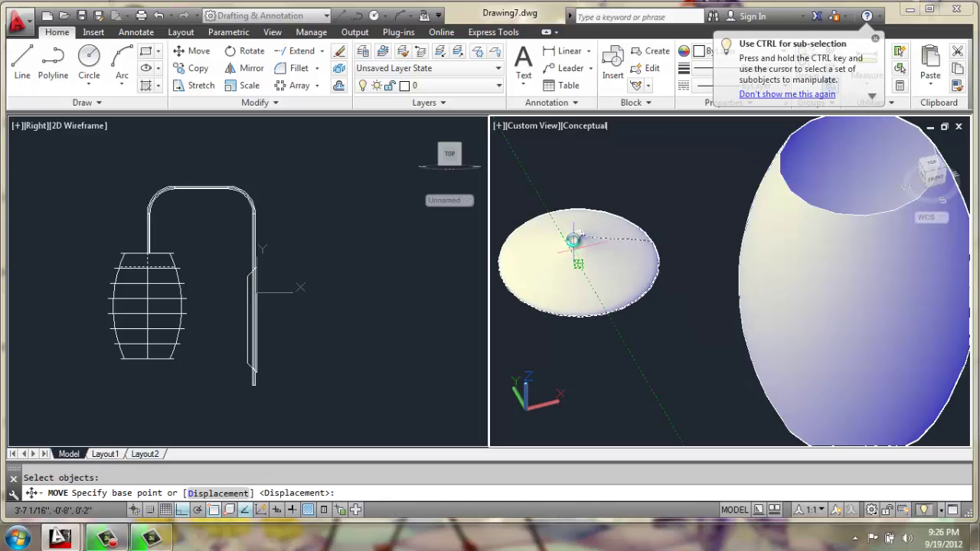
{"action": "scroll", "coordinate": [574, 230], "scroll_direction": "up", "scroll_amount": 2}
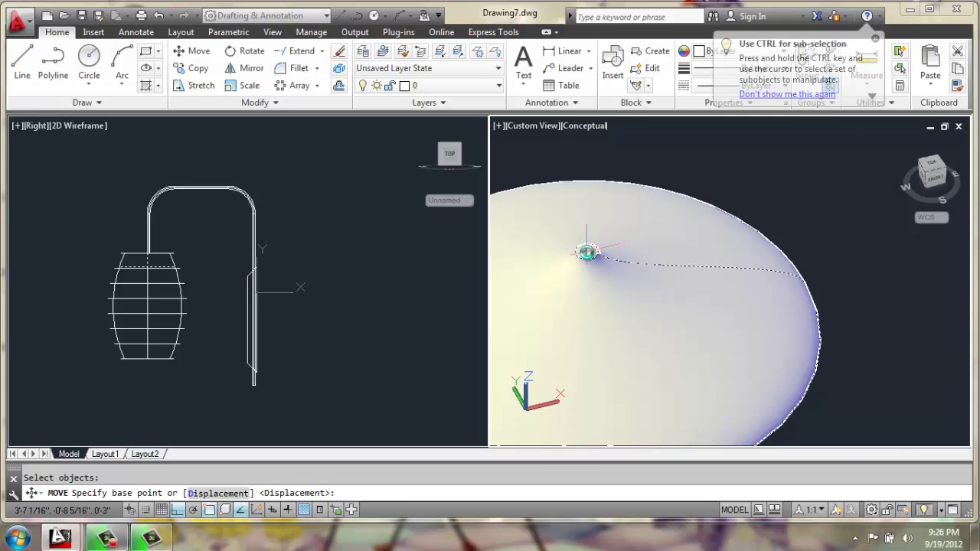
{"action": "left_click", "coordinate": [586, 252]}
{"action": "scroll", "coordinate": [604, 256], "scroll_direction": "down", "scroll_amount": 3}
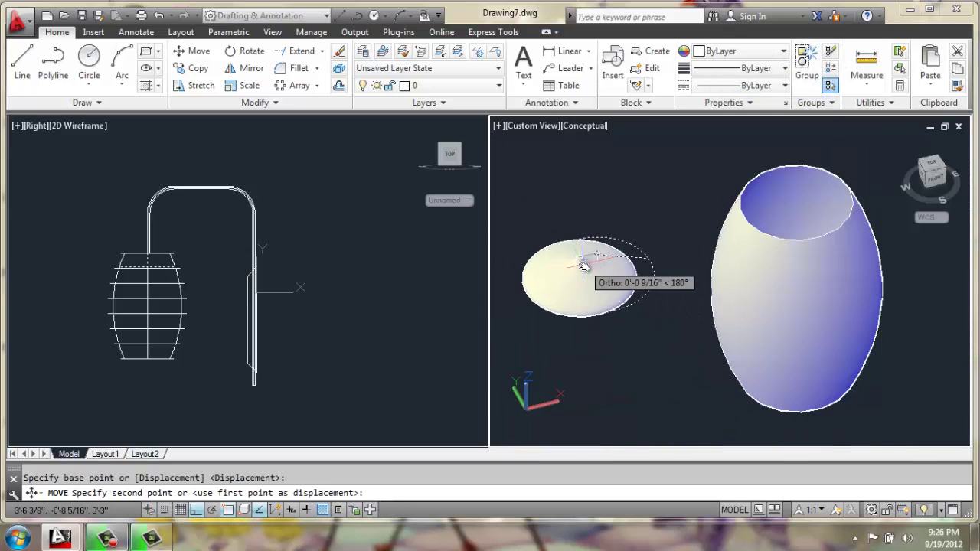
{"action": "scroll", "coordinate": [579, 243], "scroll_direction": "up", "scroll_amount": 2}
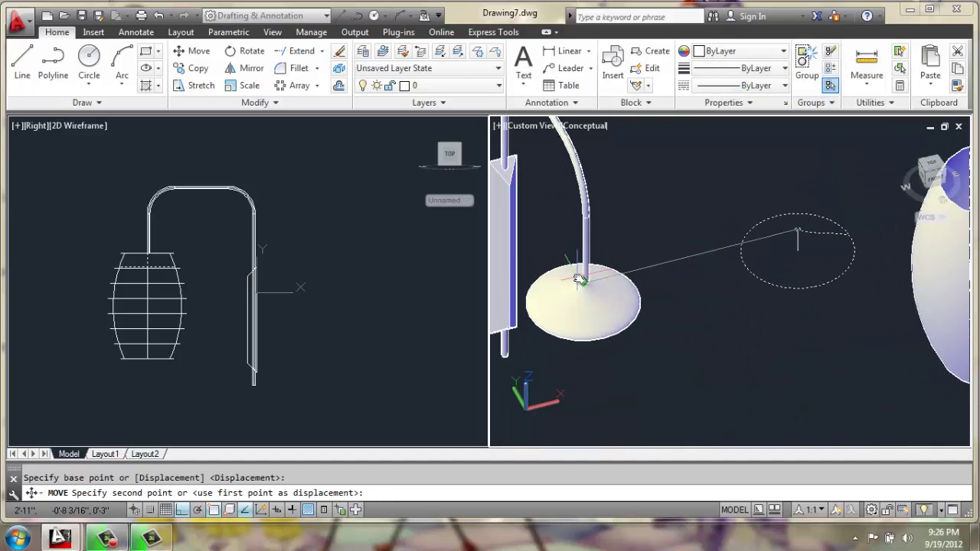
{"action": "scroll", "coordinate": [579, 278], "scroll_direction": "up", "scroll_amount": 3}
{"action": "left_click", "coordinate": [604, 290]}
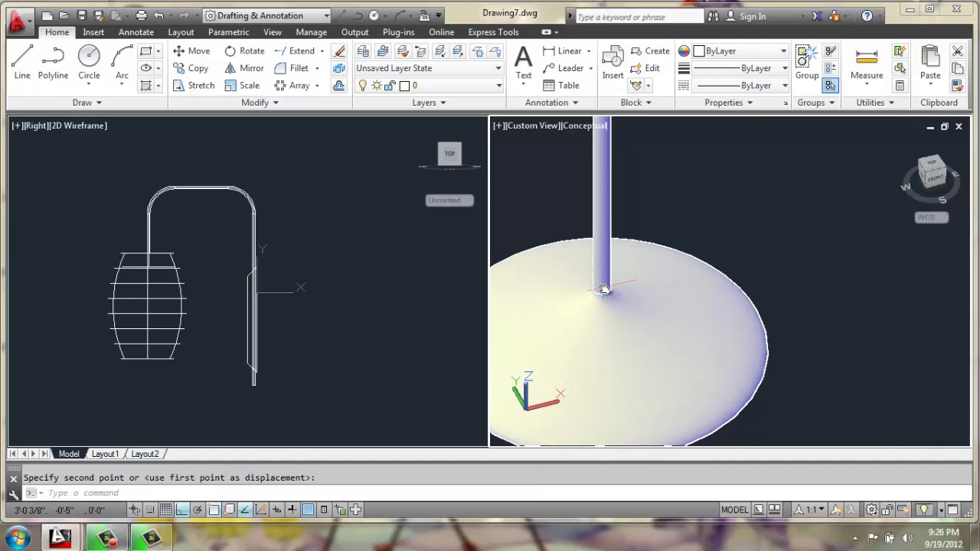
Switch the 3D view's shade mode to 2D wireframe
{"action": "type", "text": "sh"}
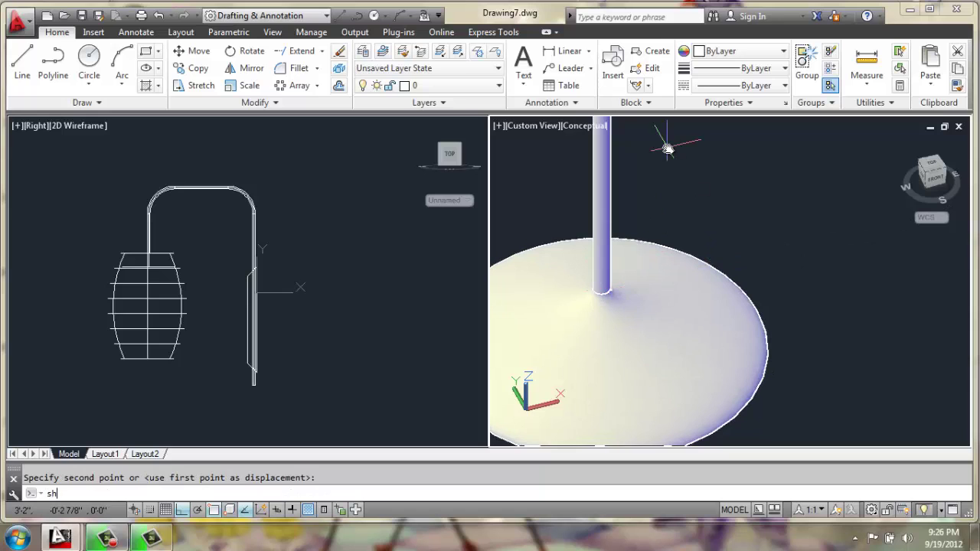
{"action": "type", "text": "a"}
{"action": "key", "text": "Return"}
{"action": "type", "text": "2"}
{"action": "key", "text": "Return"}
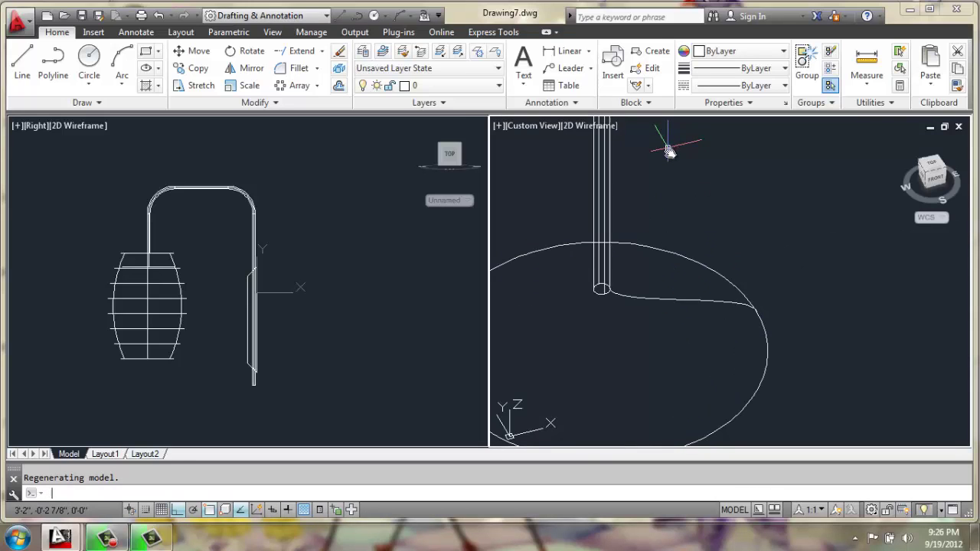
Pan to the barrel shade and erase the small stray piece
{"action": "scroll", "coordinate": [688, 201], "scroll_direction": "down", "scroll_amount": 4}
{"action": "middle_click_drag", "start_coordinate": [700, 201], "coordinate": [662, 209]}
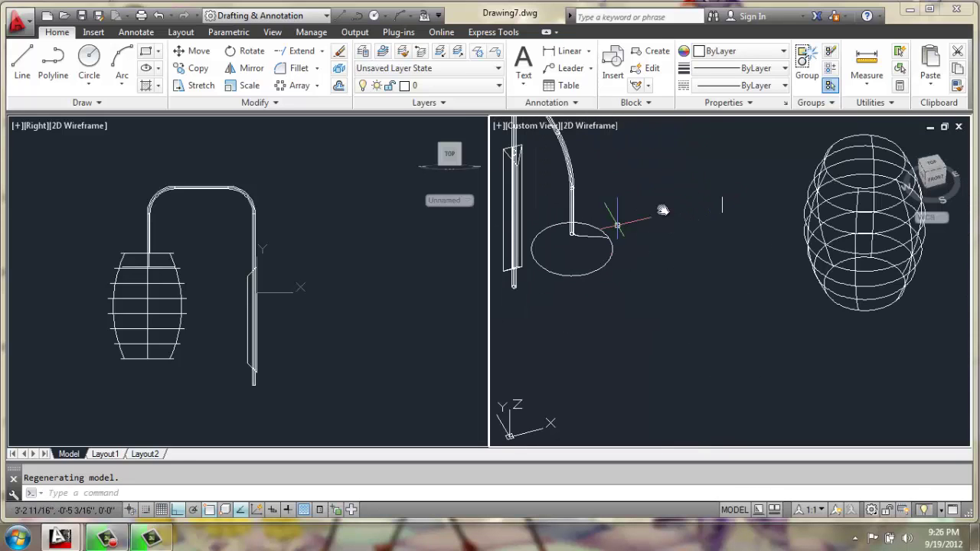
{"action": "left_click", "coordinate": [724, 203]}
{"action": "left_click", "coordinate": [706, 223]}
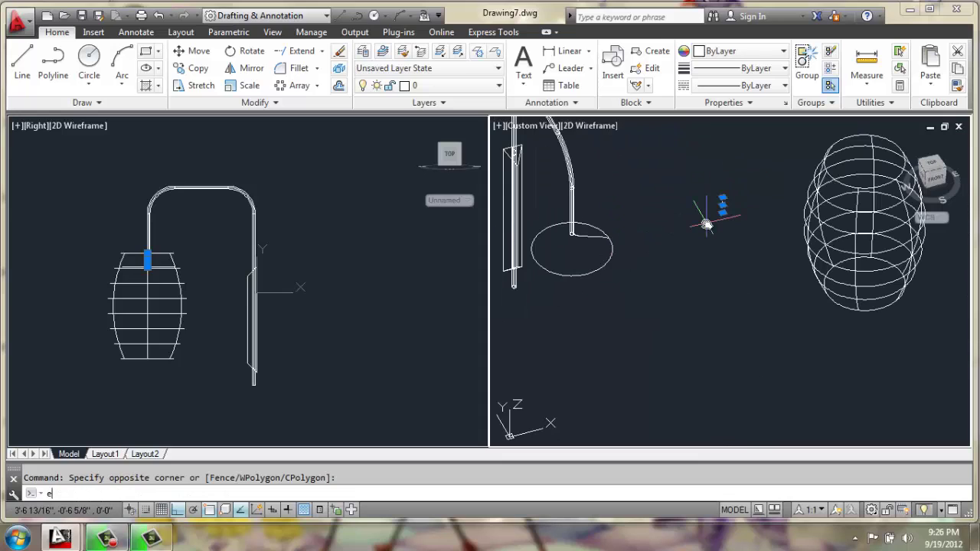
{"action": "type", "text": "e"}
{"action": "key", "text": "Return"}
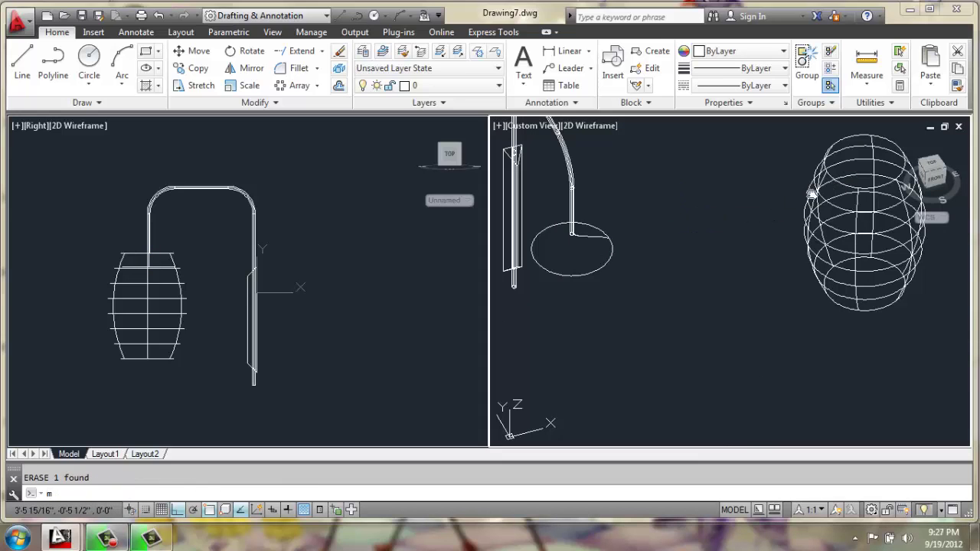
Move the barrel shade by its top centre to hang beneath the cone lamp top
{"action": "type", "text": "m"}
{"action": "key", "text": "Return"}
{"action": "left_click", "coordinate": [849, 176]}
{"action": "key", "text": "Return"}
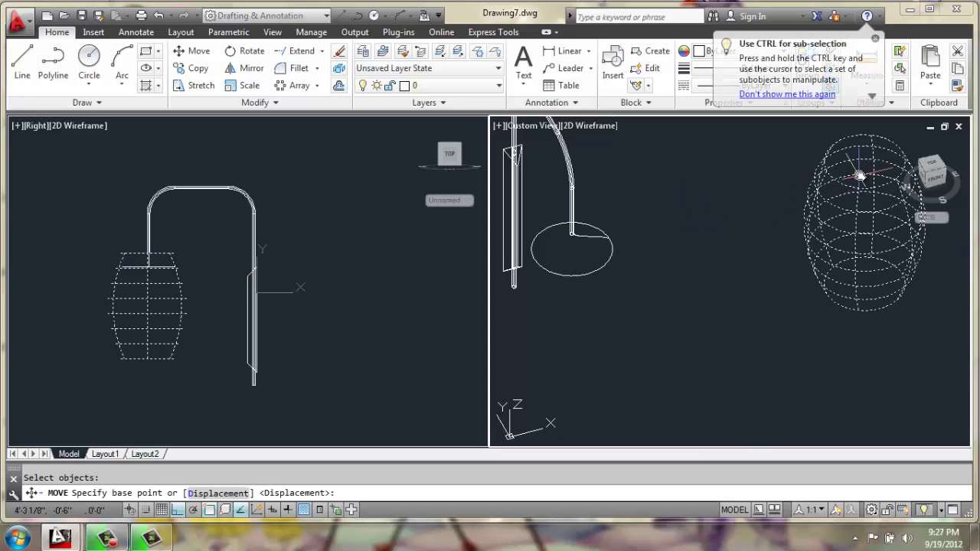
{"action": "scroll", "coordinate": [865, 176], "scroll_direction": "up", "scroll_amount": 3}
{"action": "scroll", "coordinate": [868, 179], "scroll_direction": "down", "scroll_amount": 1}
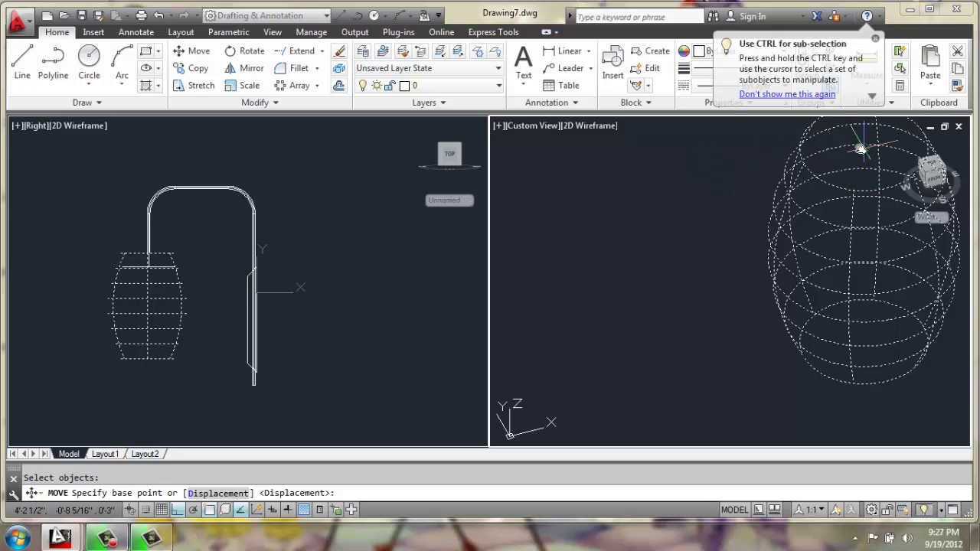
{"action": "left_click", "coordinate": [860, 147]}
{"action": "scroll", "coordinate": [872, 163], "scroll_direction": "down", "scroll_amount": 3}
{"action": "scroll", "coordinate": [755, 179], "scroll_direction": "up", "scroll_amount": 5}
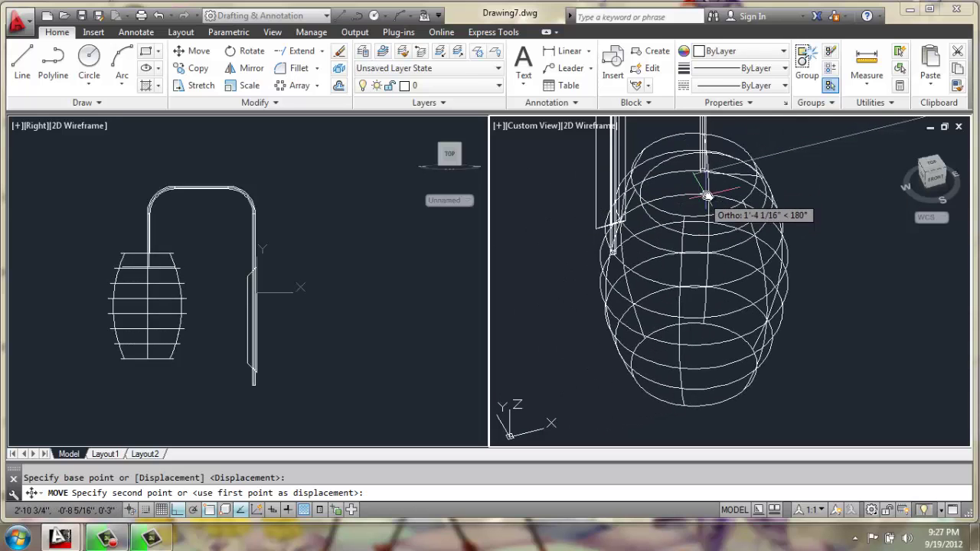
{"action": "left_click", "coordinate": [705, 196]}
{"action": "scroll", "coordinate": [704, 196], "scroll_direction": "down", "scroll_amount": 4}
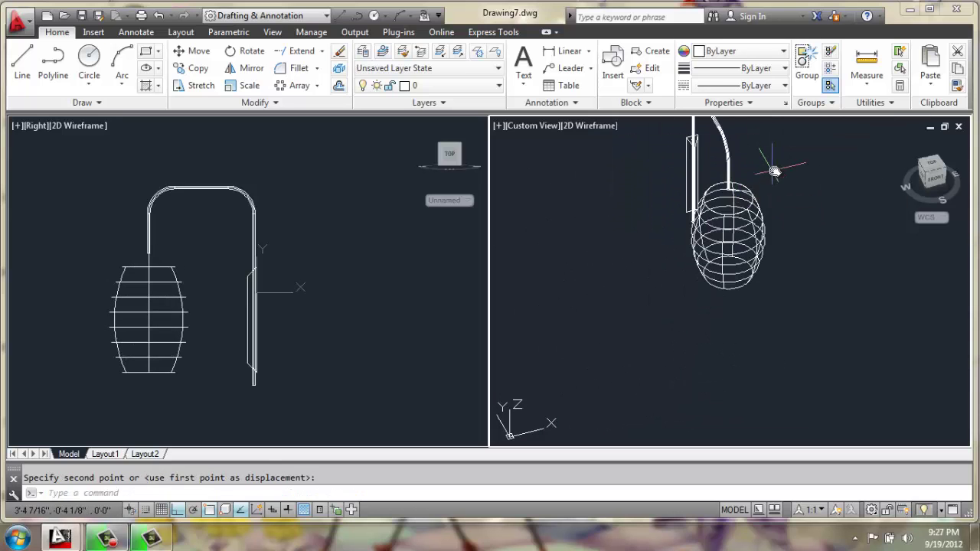
Set the viewport's visual style to X-ray and shift the lamp lower in view
{"action": "left_click", "coordinate": [598, 126]}
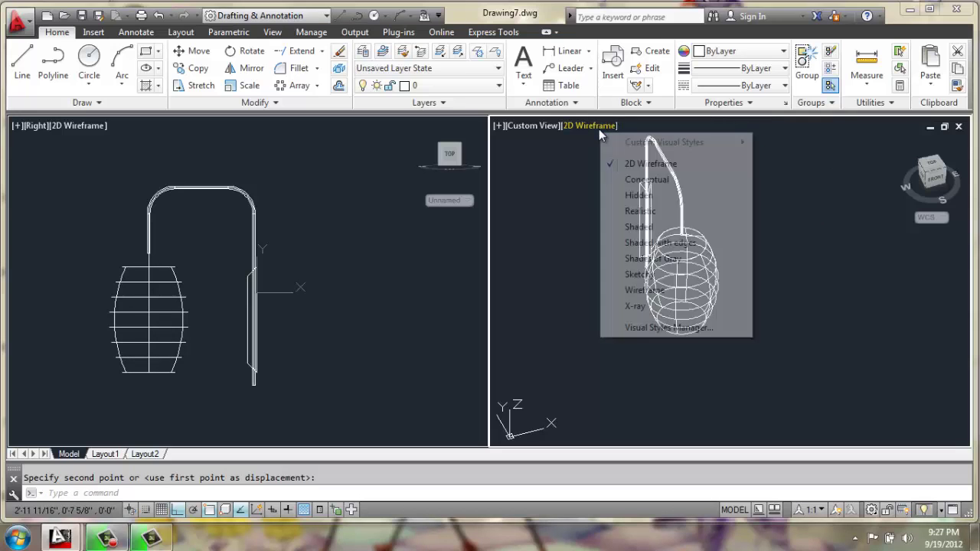
{"action": "left_click", "coordinate": [633, 306]}
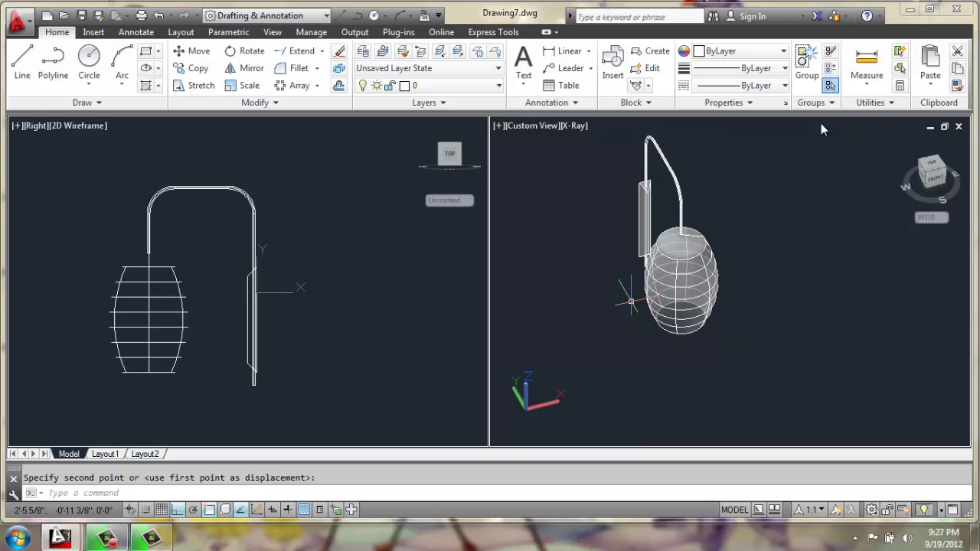
{"action": "middle_click_drag", "start_coordinate": [765, 267], "coordinate": [772, 295]}
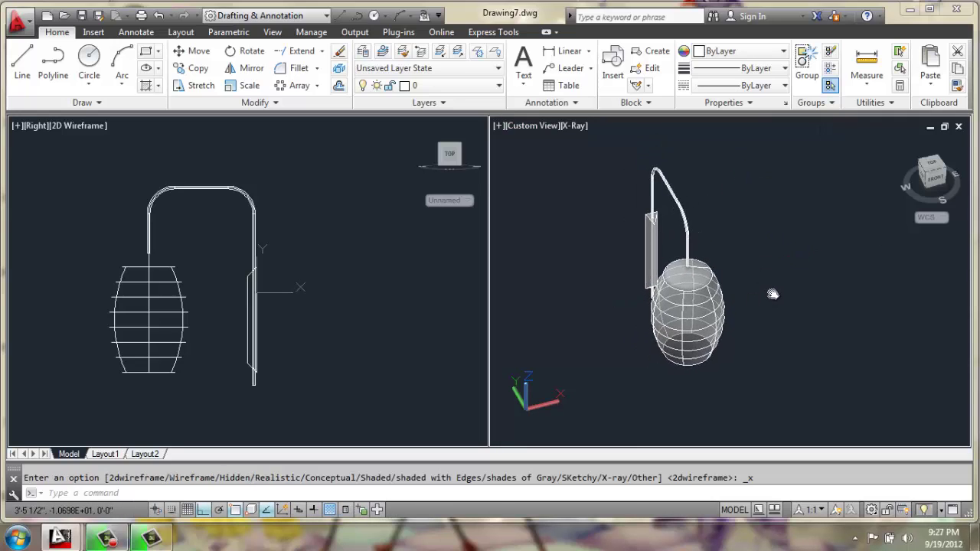
Start 3DORBIT with 3do to view the lamp from the opposite side
{"action": "key", "text": "Escape"}
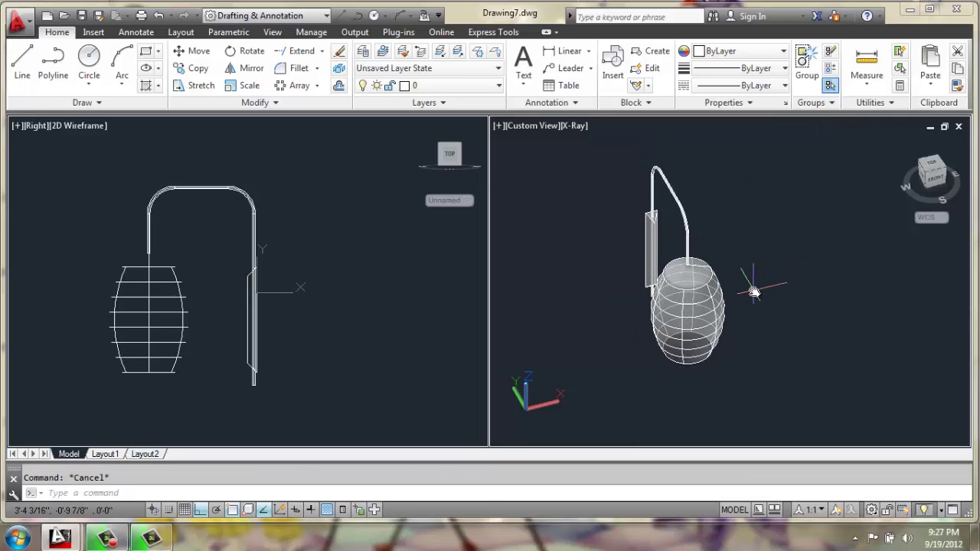
{"action": "type", "text": "3do"}
{"action": "key", "text": "Return"}
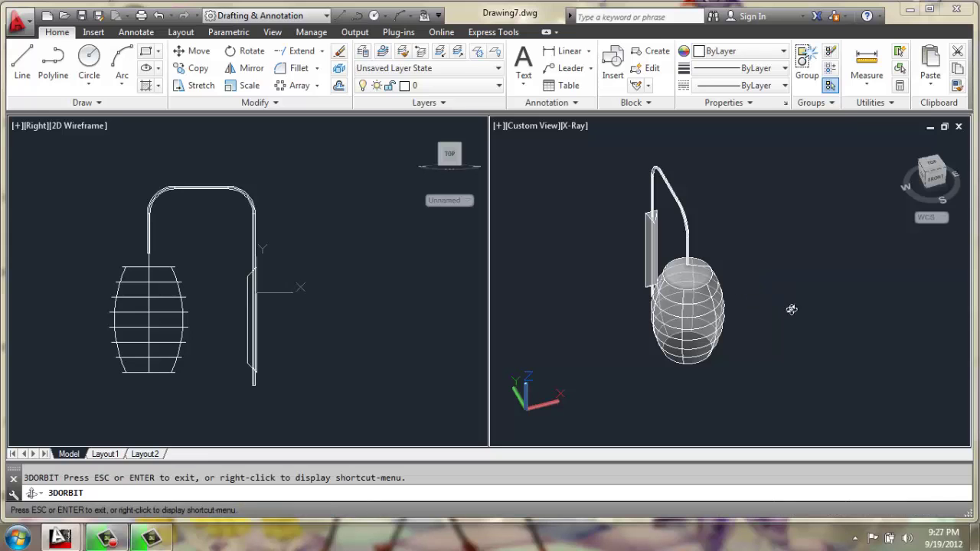